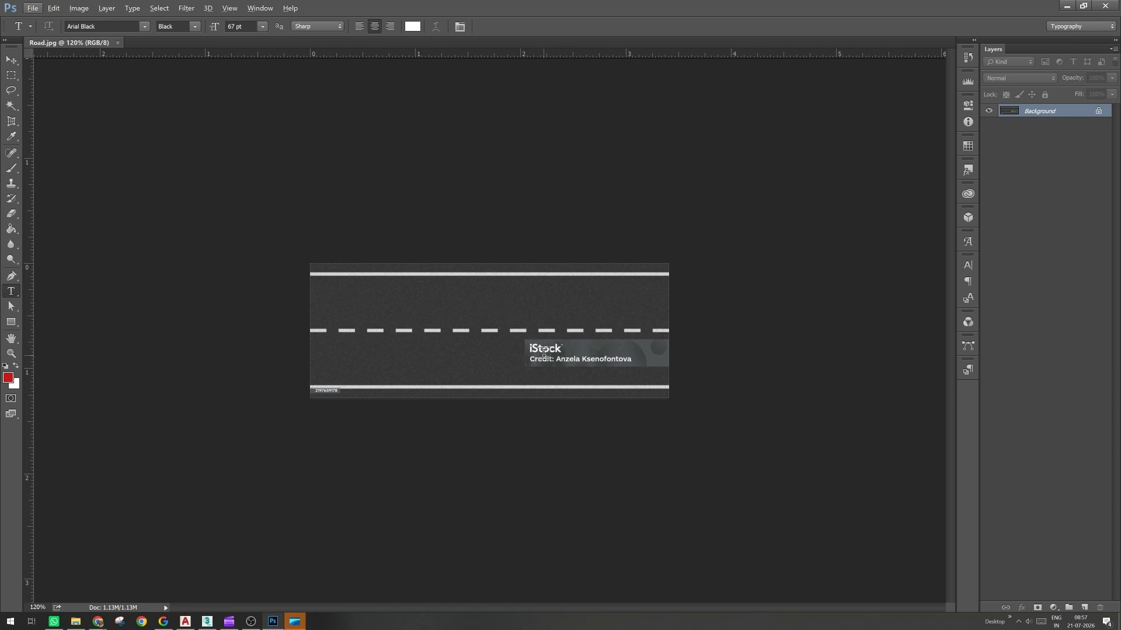
Step: Copy a clean full-height section of the road onto a new layer and move it over the iStock watermark
alt+scroll(543, 353, up, 3)
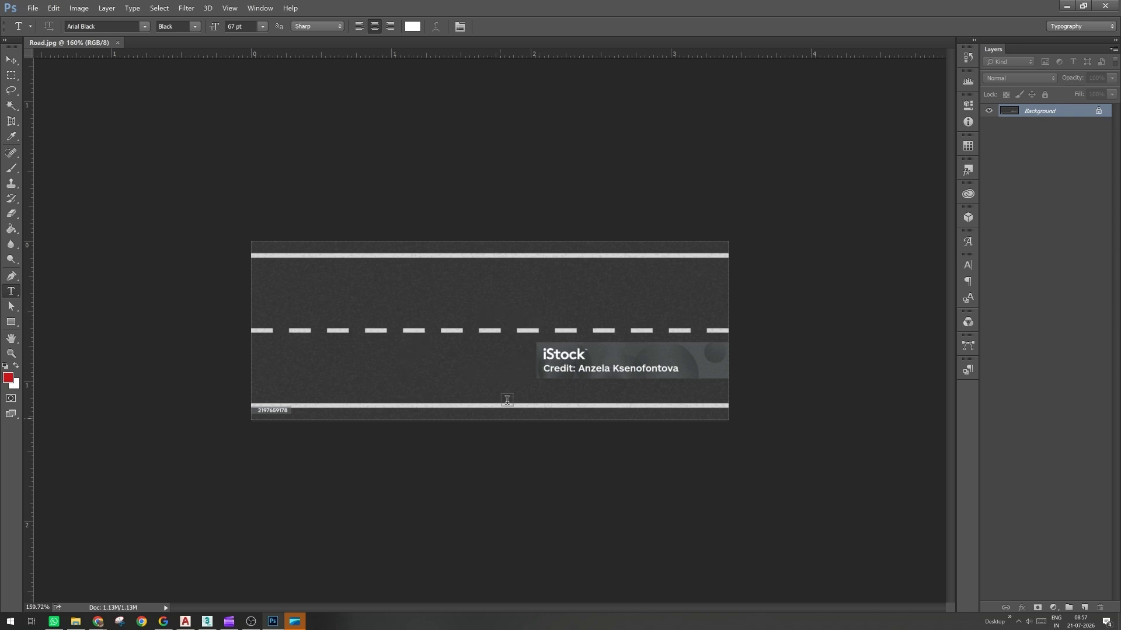
click(12, 75)
drag(316, 231, 515, 471)
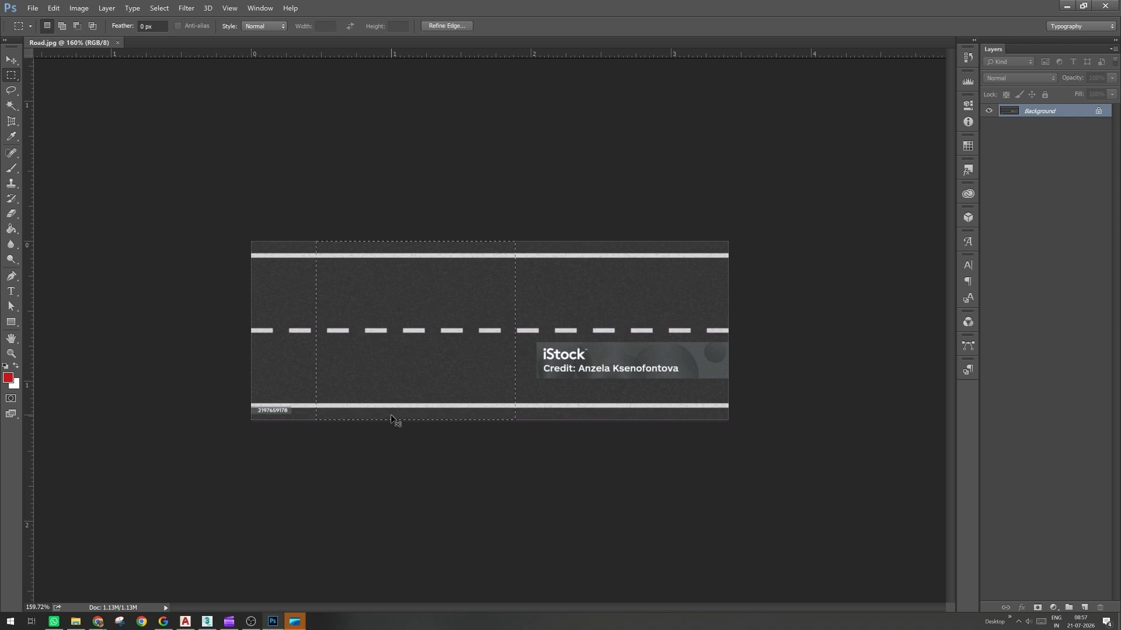
key(ctrl+j)
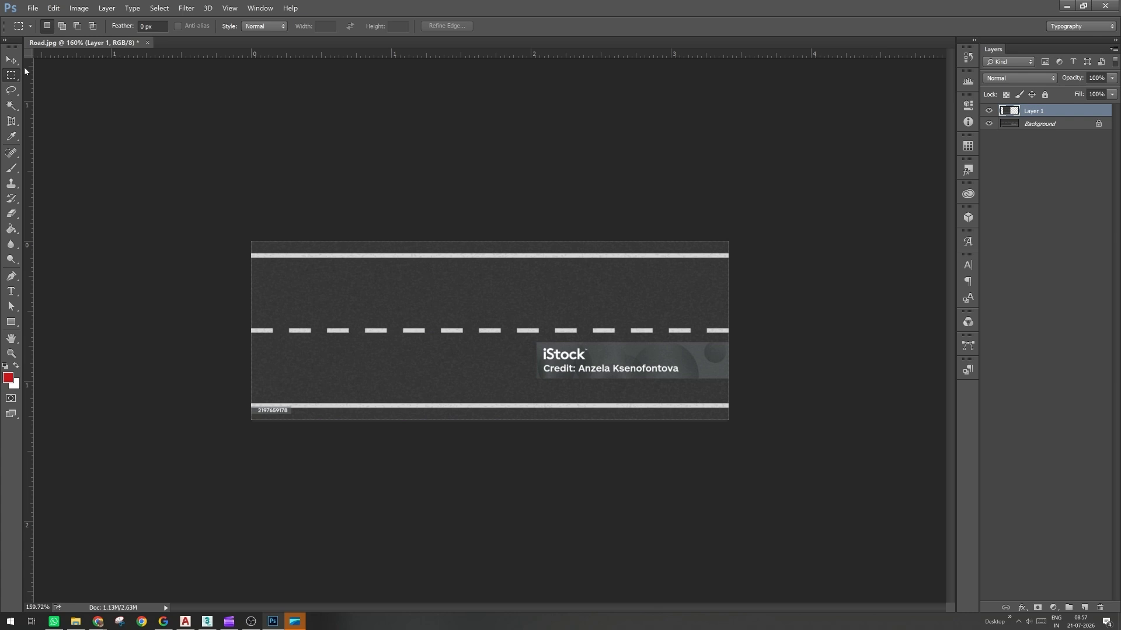
key(v)
drag(443, 352, 604, 373)
key(Left)
key(Left)
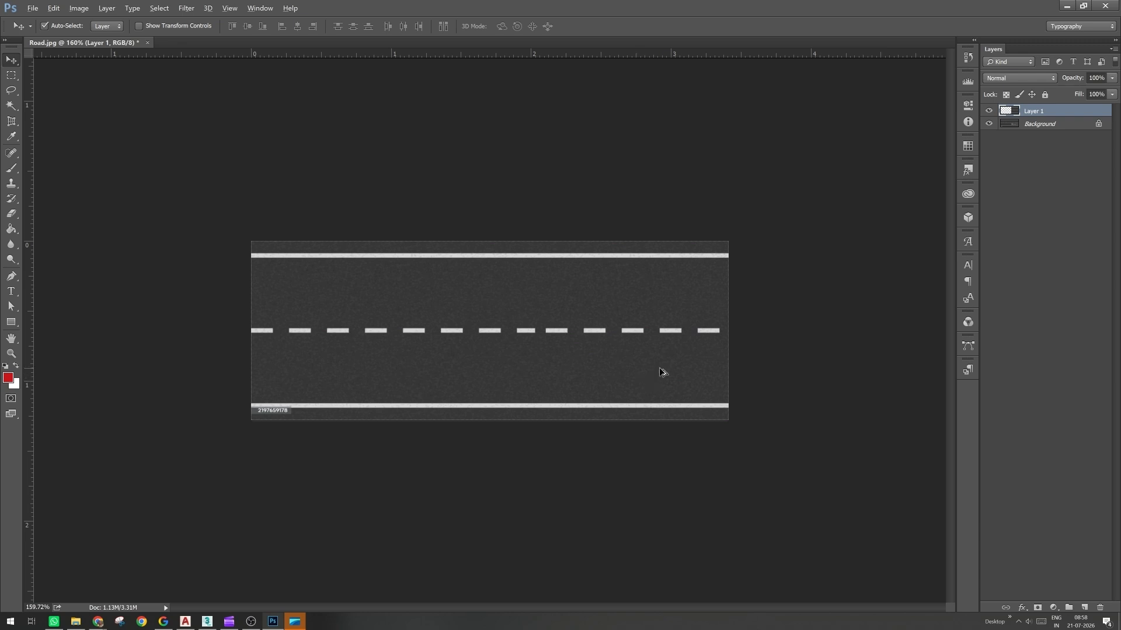
Step: Duplicate the road patch over the image number and the watermark area, aligning the copies with the centre dashes
drag(663, 373, 325, 370)
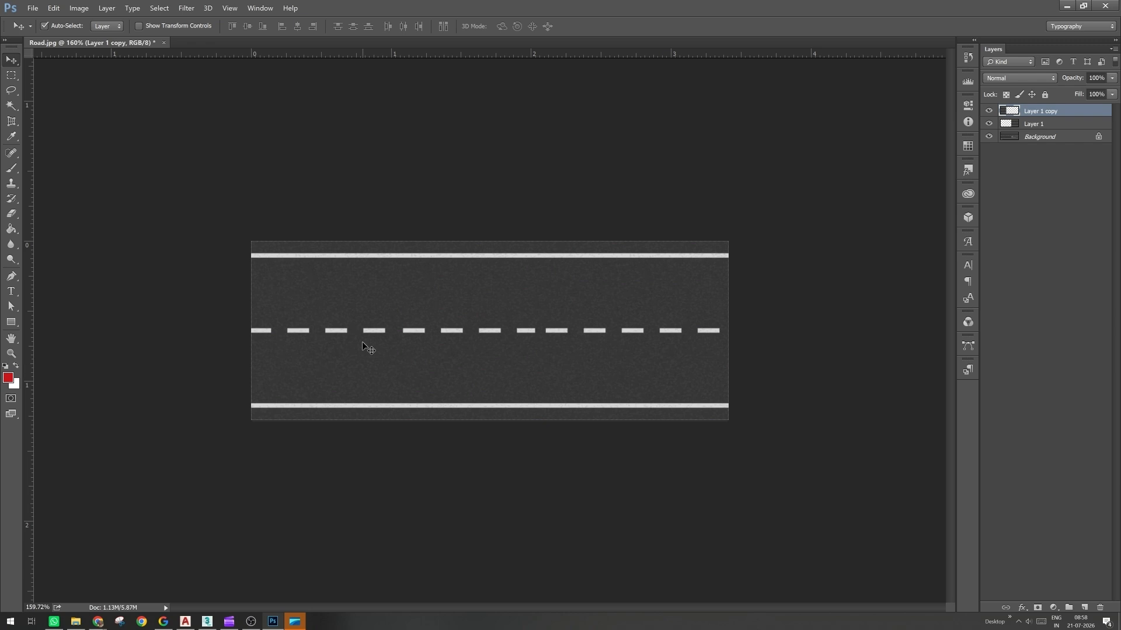
drag(362, 343, 317, 365)
drag(648, 362, 666, 356)
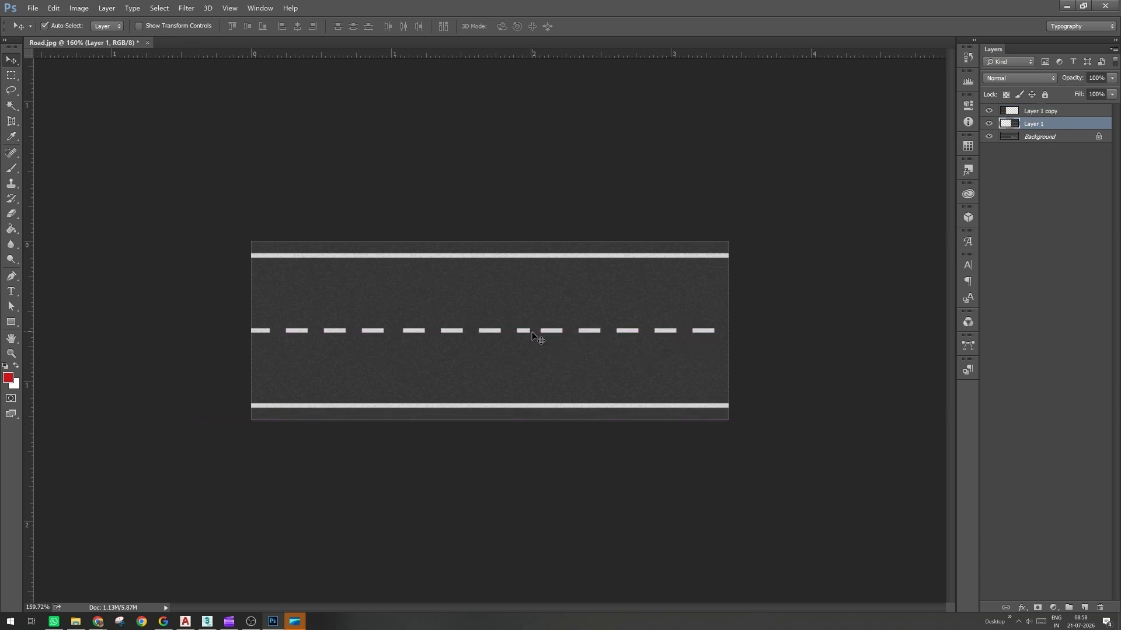
drag(531, 332, 561, 353)
drag(598, 331, 621, 362)
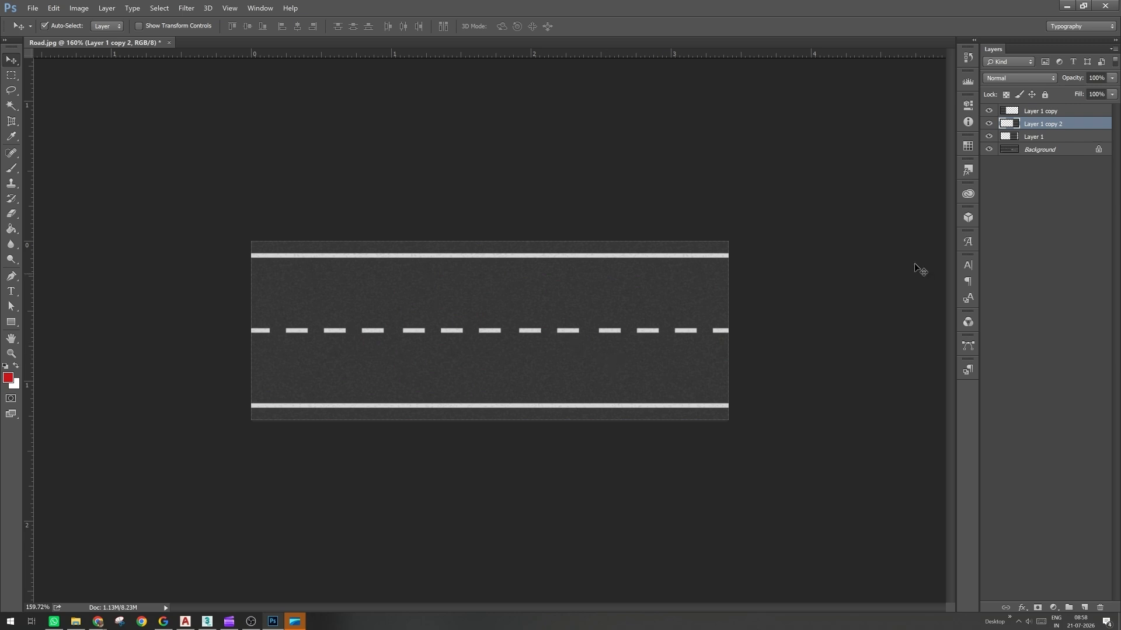
click(1043, 113)
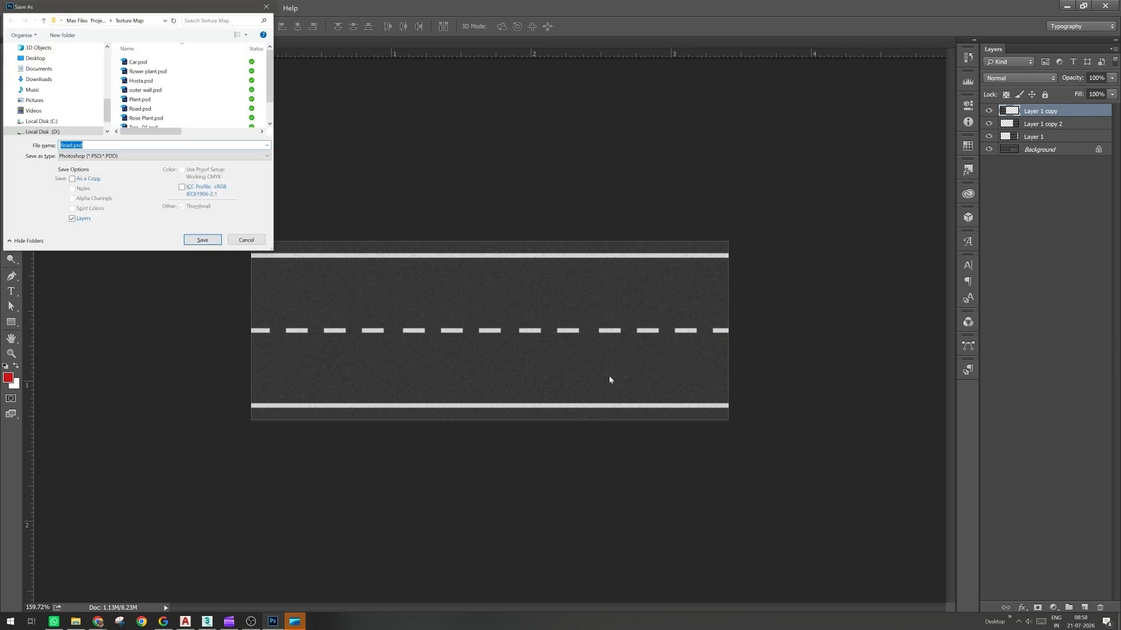
key(Escape)
Step: Delete all the copied road patch layers so that only the Background layer remains
drag(616, 352, 610, 345)
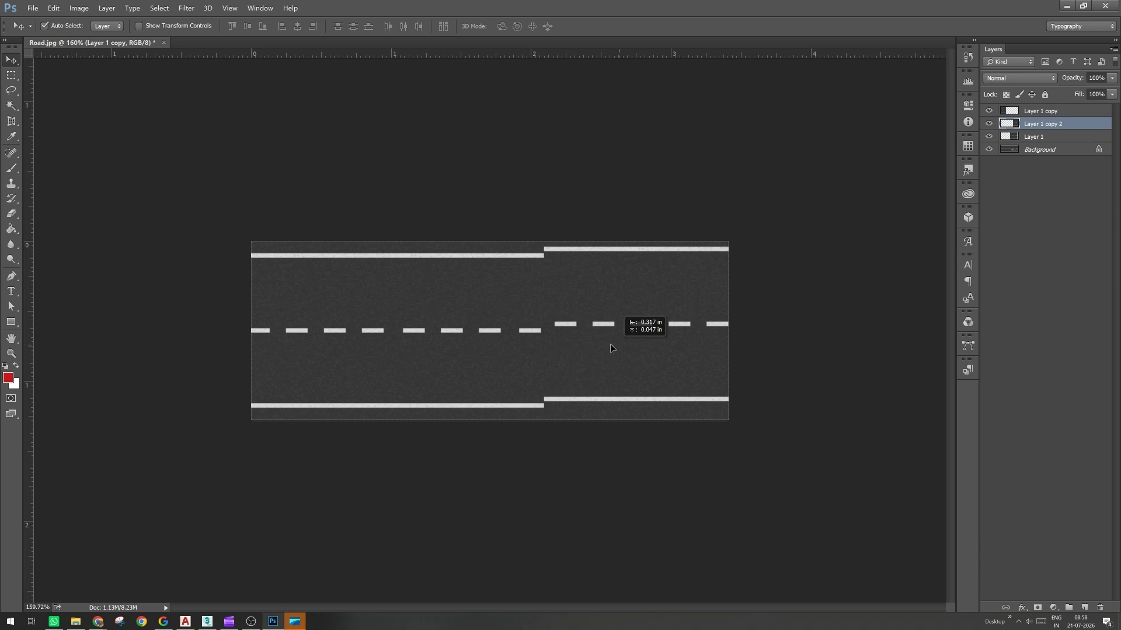
key(Delete)
drag(585, 385, 607, 349)
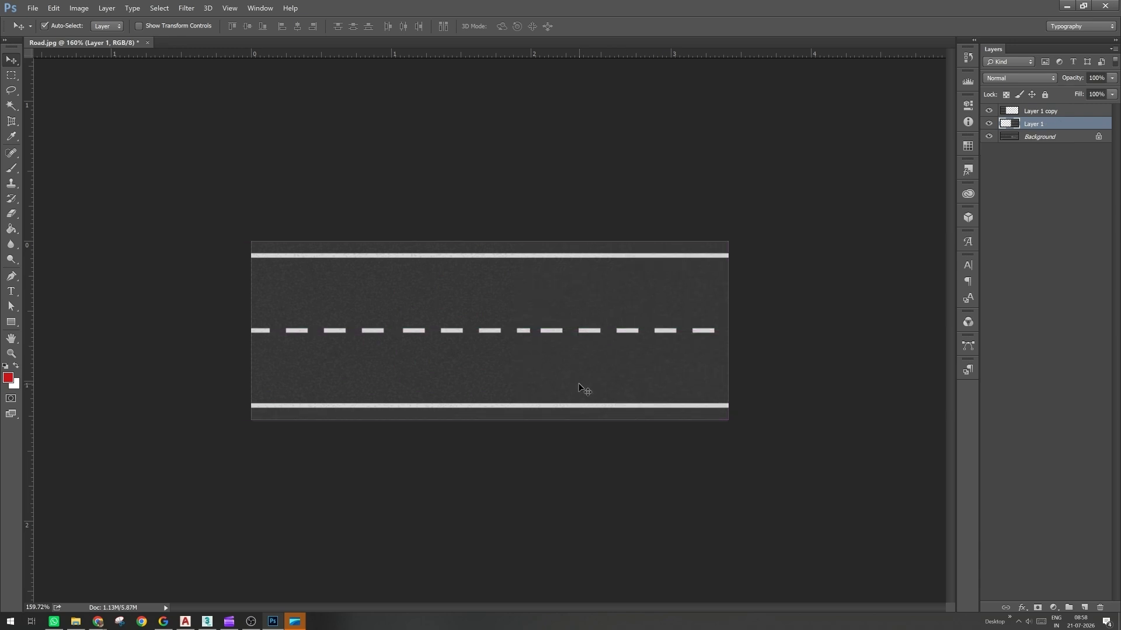
key(Delete)
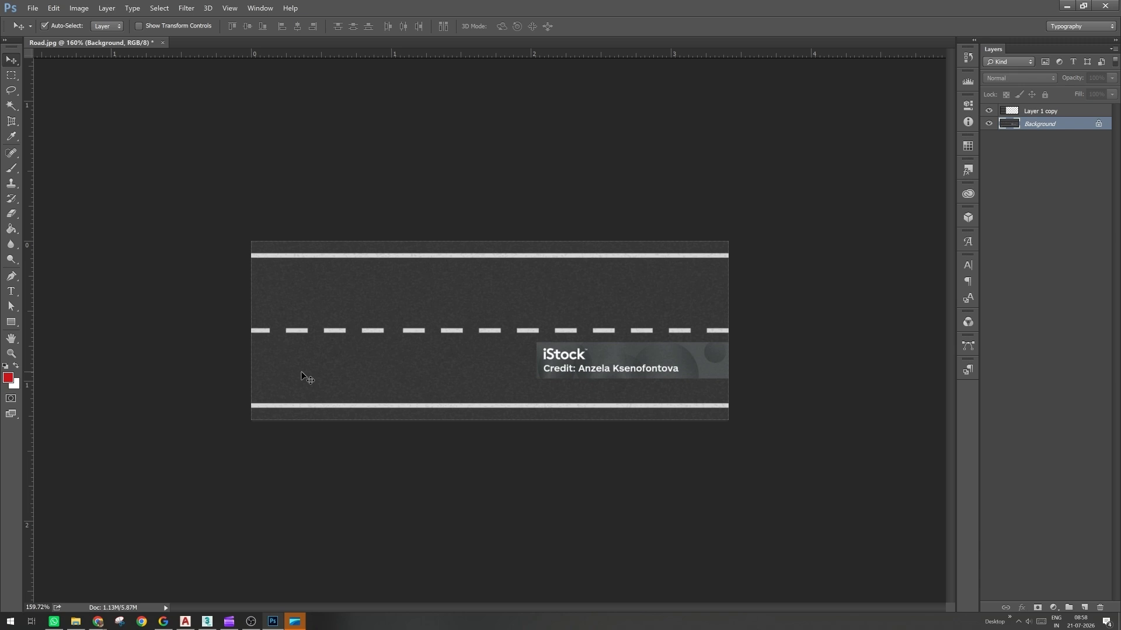
click(285, 390)
key(Delete)
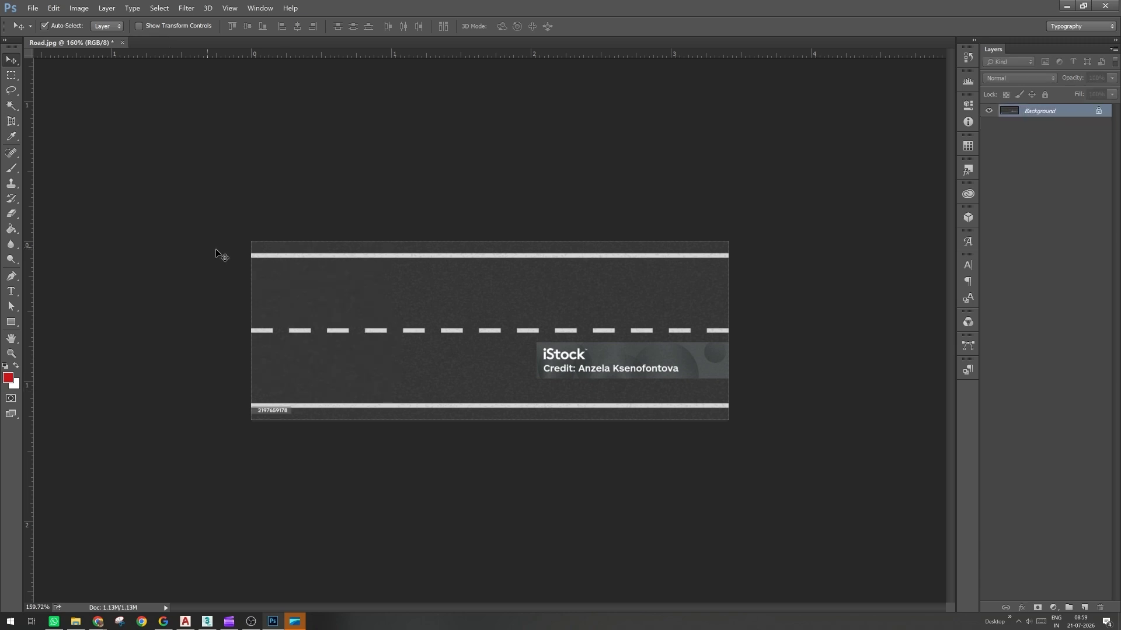
Step: Activate the Clone Stamp tool
key(s)
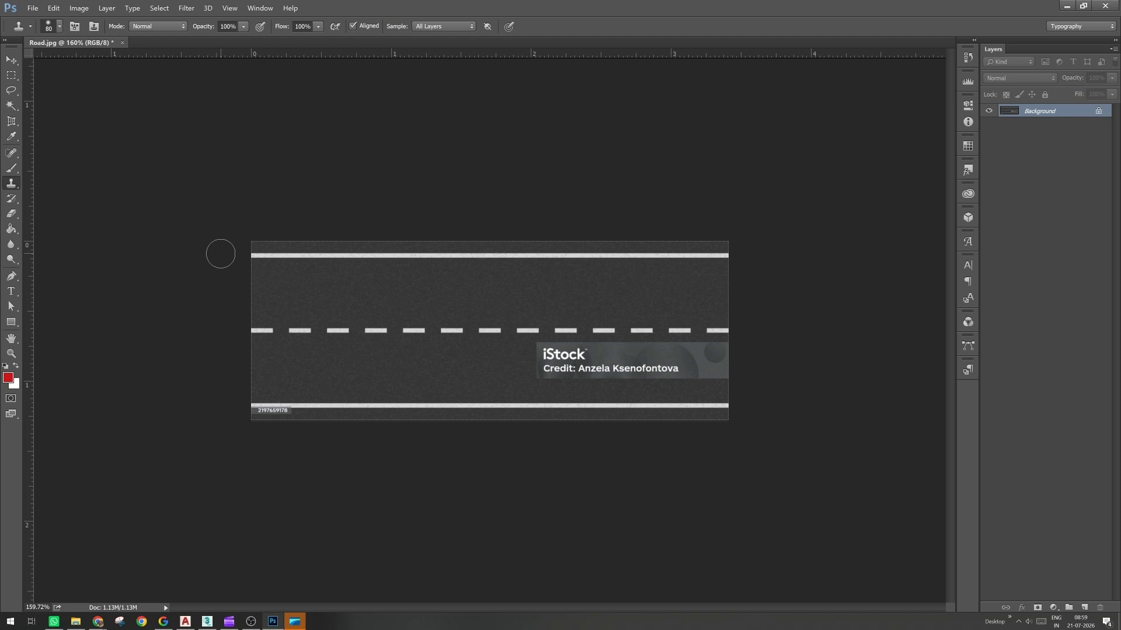
right_click(12, 185)
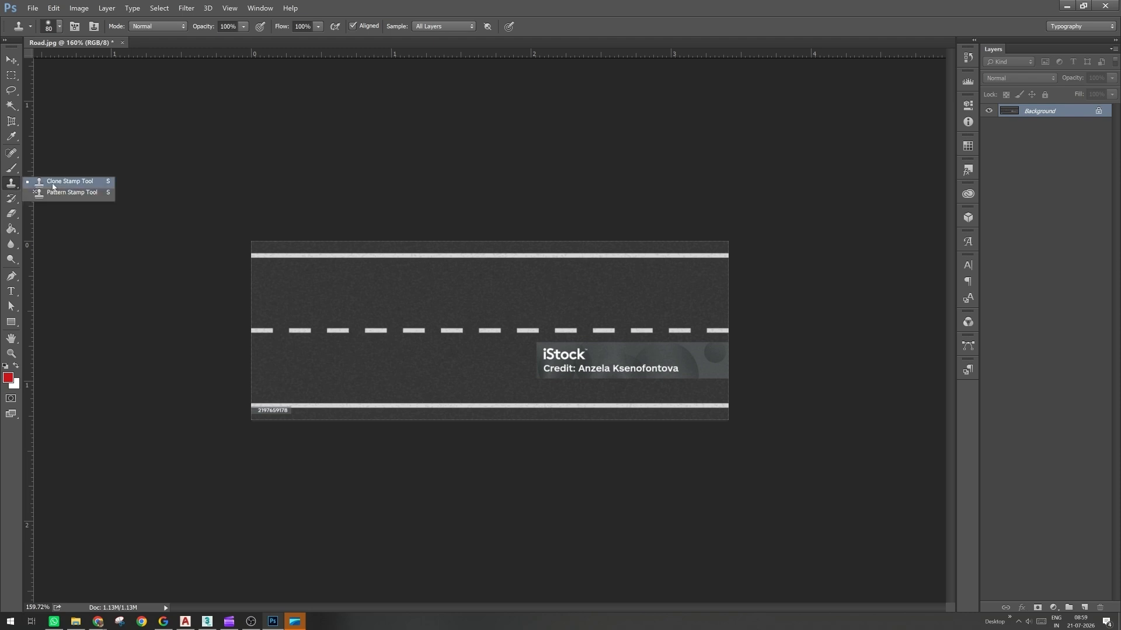
click(83, 259)
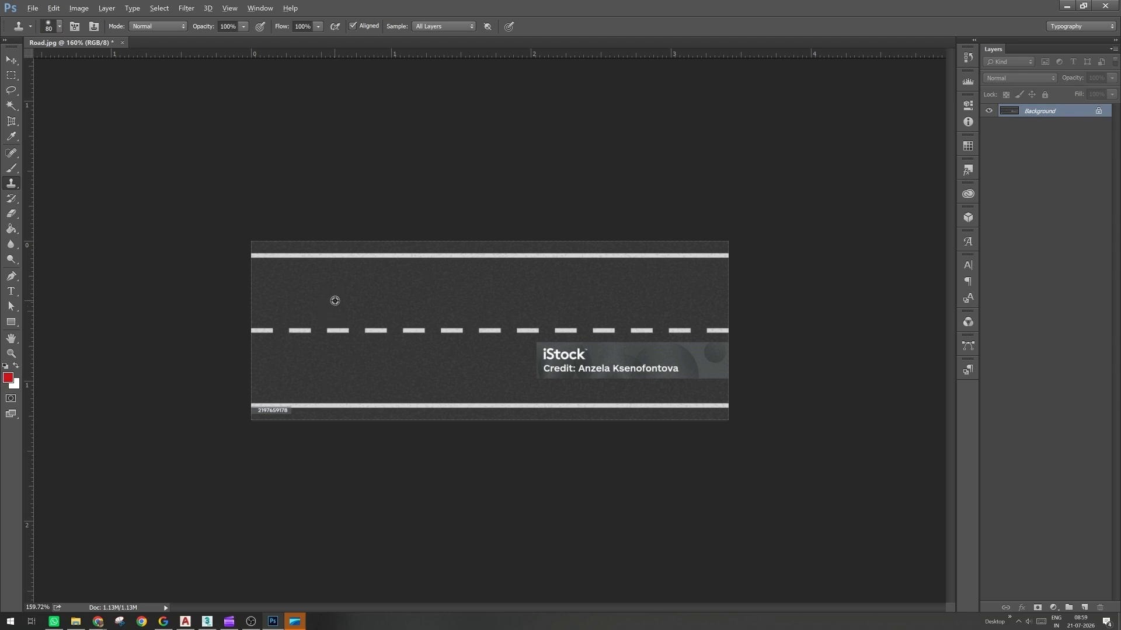
Step: Try cloning the iStock watermark onto the left half of the road, and undo the strokes
key(alt)
key(alt)
alt+click(550, 355)
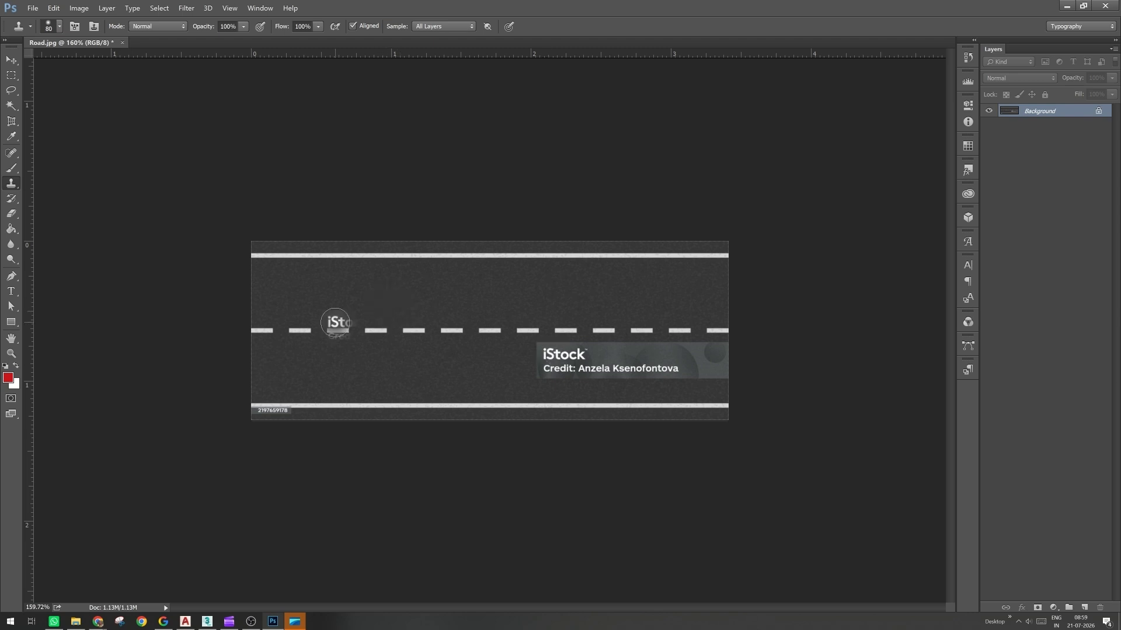
mouse_move(335, 322)
mouse_down()
mouse_move(363, 303)
mouse_move(371, 314)
mouse_move(351, 328)
mouse_move(404, 317)
mouse_move(343, 322)
mouse_move(366, 343)
mouse_move(372, 336)
mouse_move(346, 319)
mouse_move(382, 318)
mouse_move(361, 341)
mouse_move(392, 328)
mouse_move(328, 324)
mouse_up()
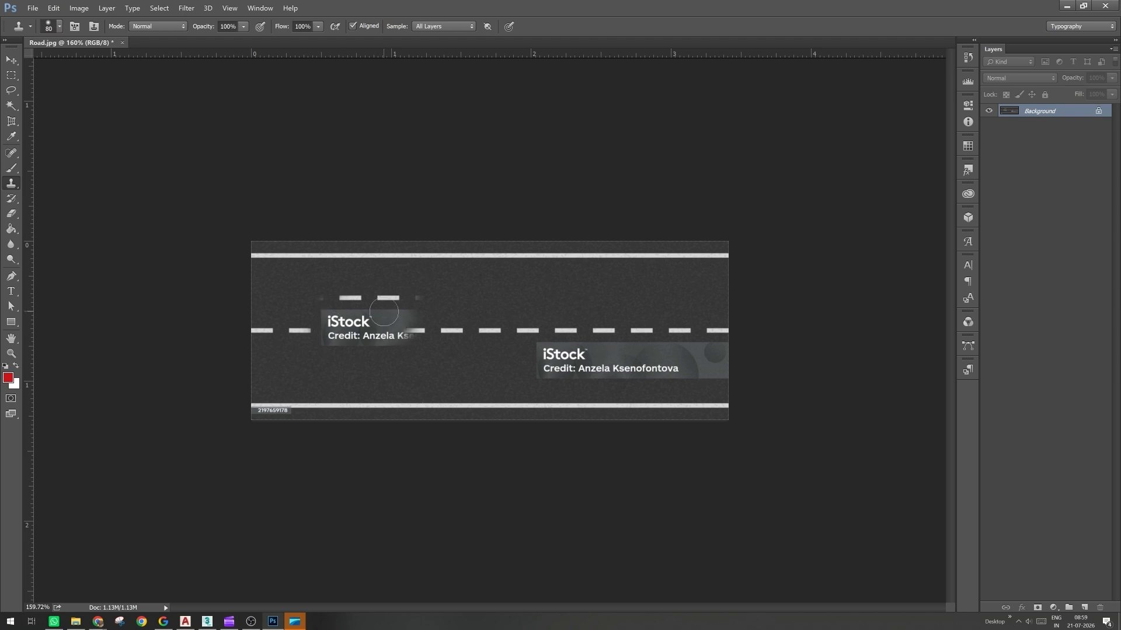
key(ctrl+alt+z)
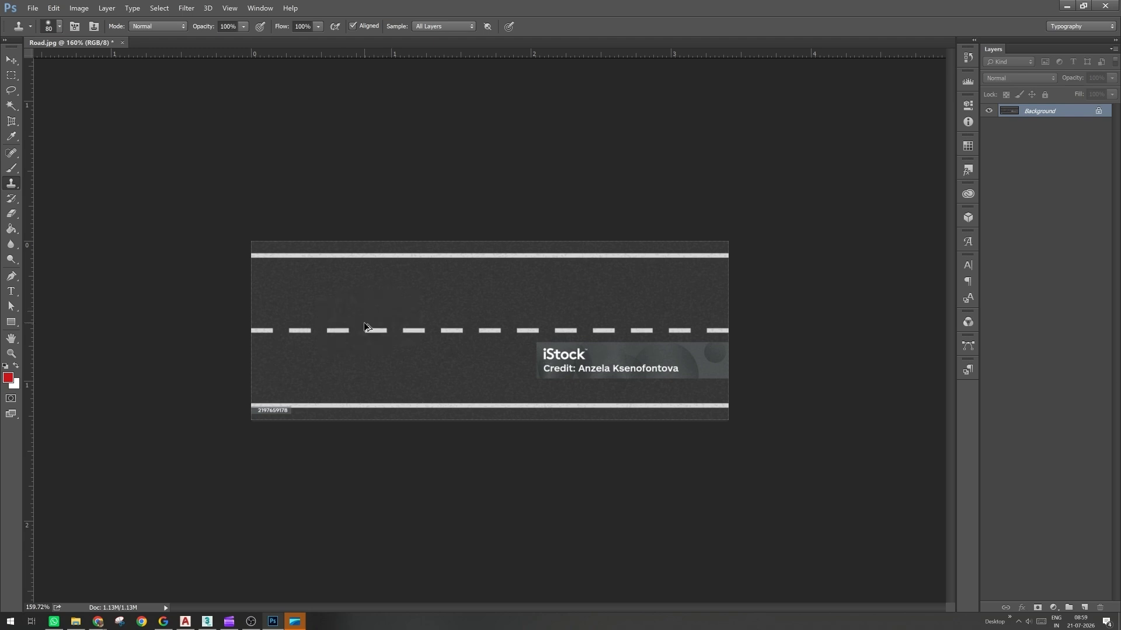
click(364, 323)
Step: Try cloning asphalt from the lower lane over the start of the watermark, and undo the strokes
alt+click(425, 365)
mouse_move(530, 358)
mouse_down()
mouse_move(548, 364)
mouse_move(532, 358)
mouse_move(542, 353)
mouse_move(521, 397)
mouse_up()
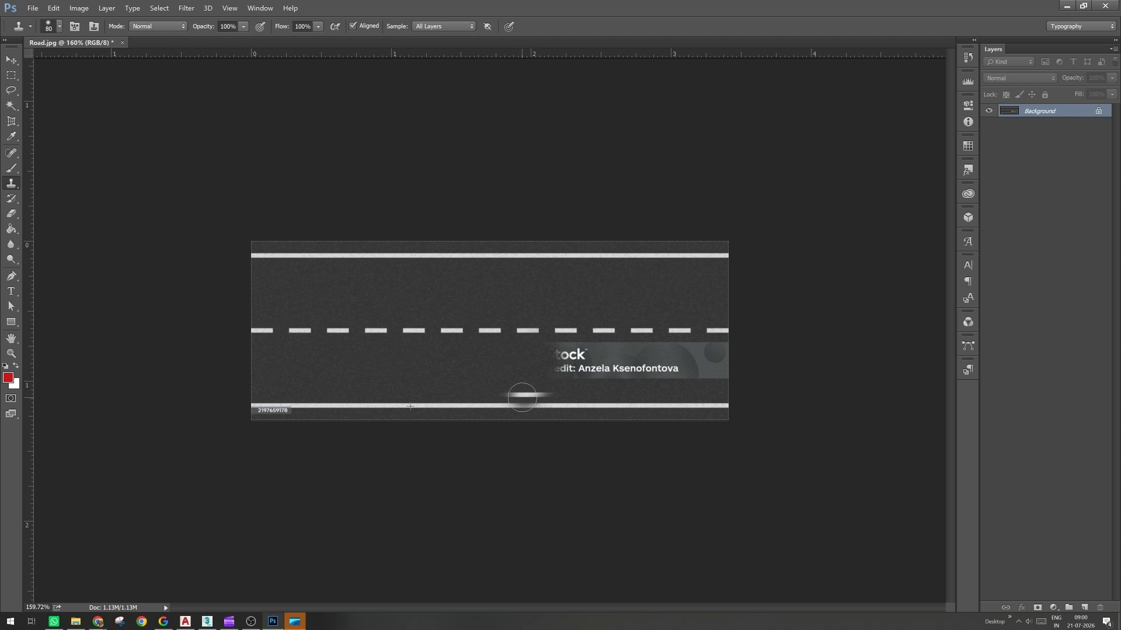
drag(521, 398, 492, 386)
key(ctrl+z)
key(ctrl+alt+z)
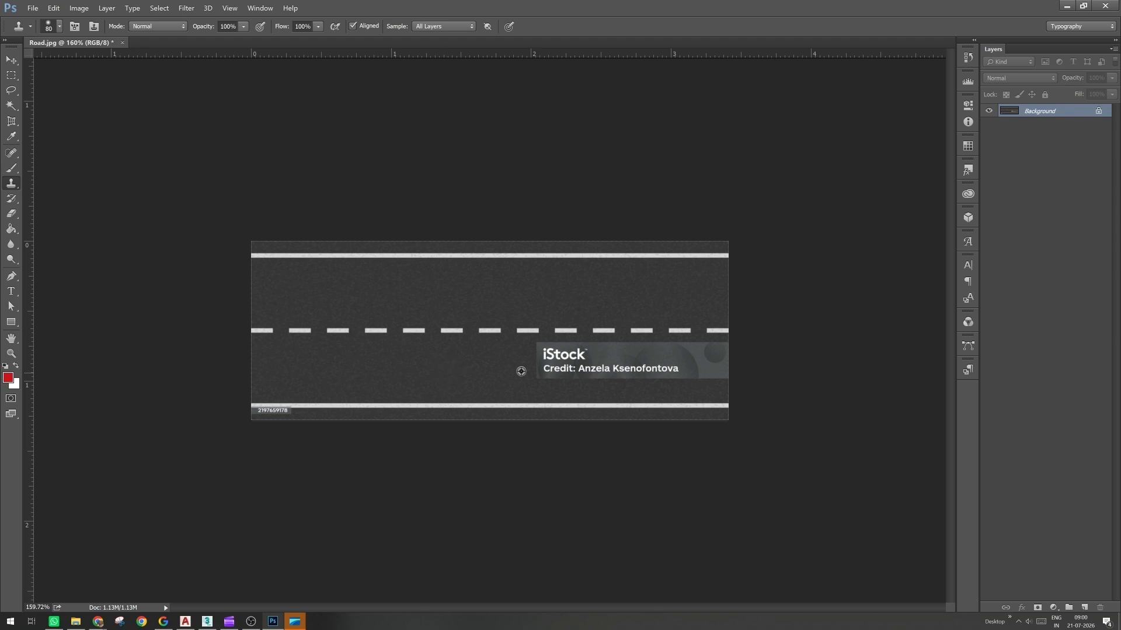
Step: Sample clean asphalt just beside the watermark and clone it across the iStock and credit lettering
alt+click(521, 371)
click(543, 361)
mouse_move(543, 361)
mouse_down()
mouse_move(547, 382)
mouse_move(549, 364)
mouse_up()
key(ctrl+z)
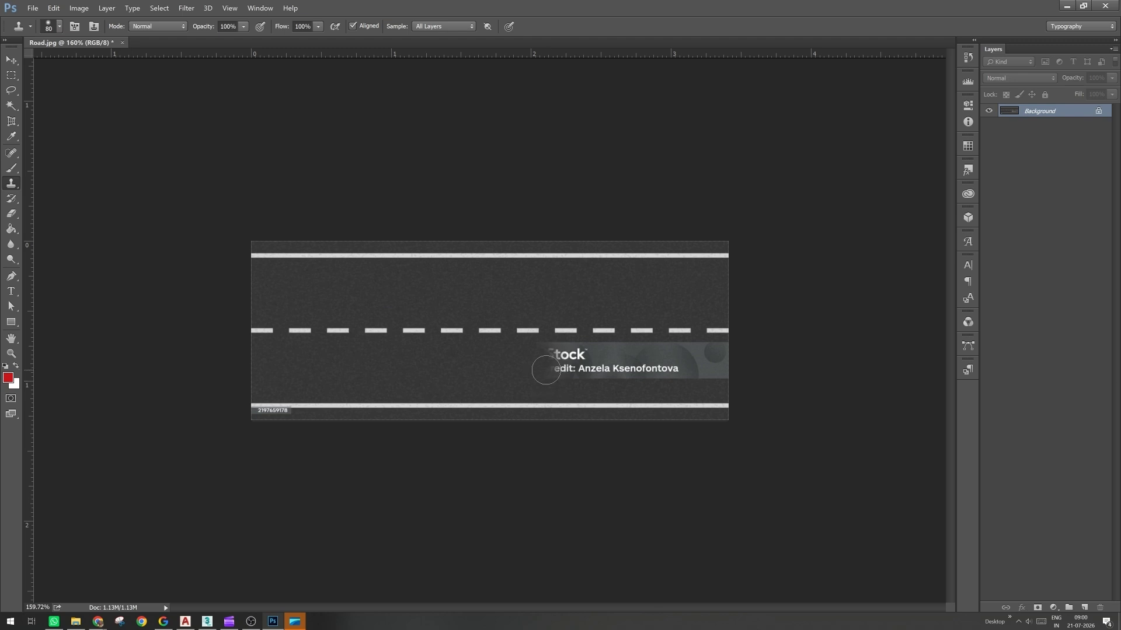
key(ctrl+z)
click(545, 357)
mouse_move(550, 361)
mouse_down()
mouse_move(548, 374)
mouse_move(677, 369)
mouse_up()
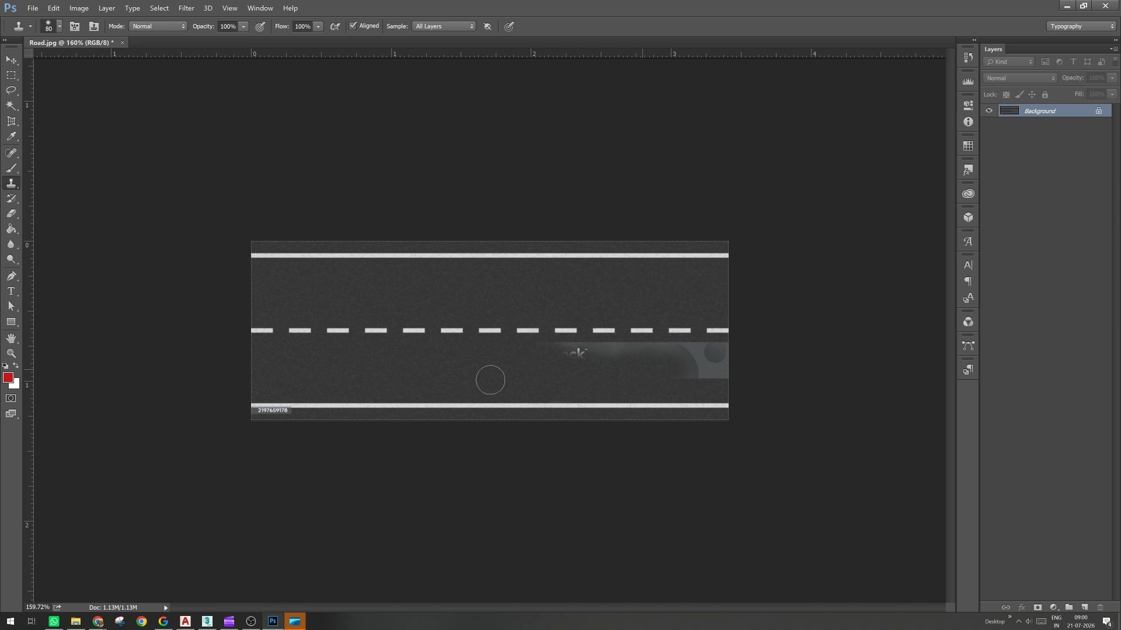
Step: Resample clean asphalt in the lower lane and clone it over the watermark's left edge and leftover letters
alt+click(454, 377)
click(552, 342)
alt+click(415, 343)
click(553, 344)
click(550, 339)
alt+scroll(458, 362, up, 1)
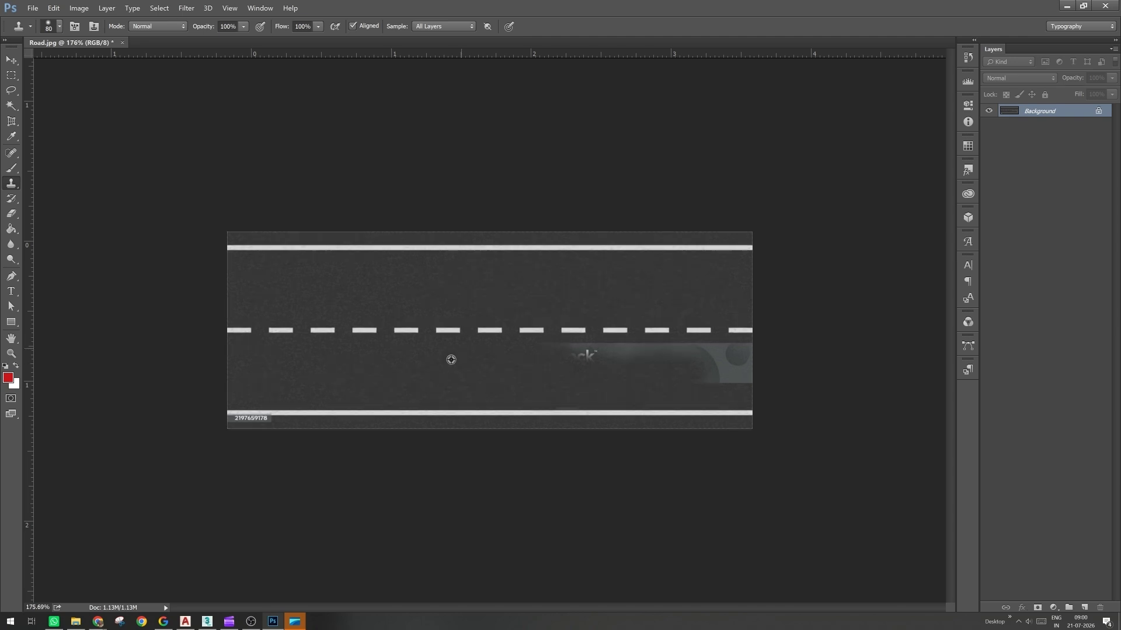
alt+click(399, 388)
key(alt)
mouse_move(586, 360)
mouse_down()
mouse_move(572, 358)
mouse_move(567, 378)
mouse_up()
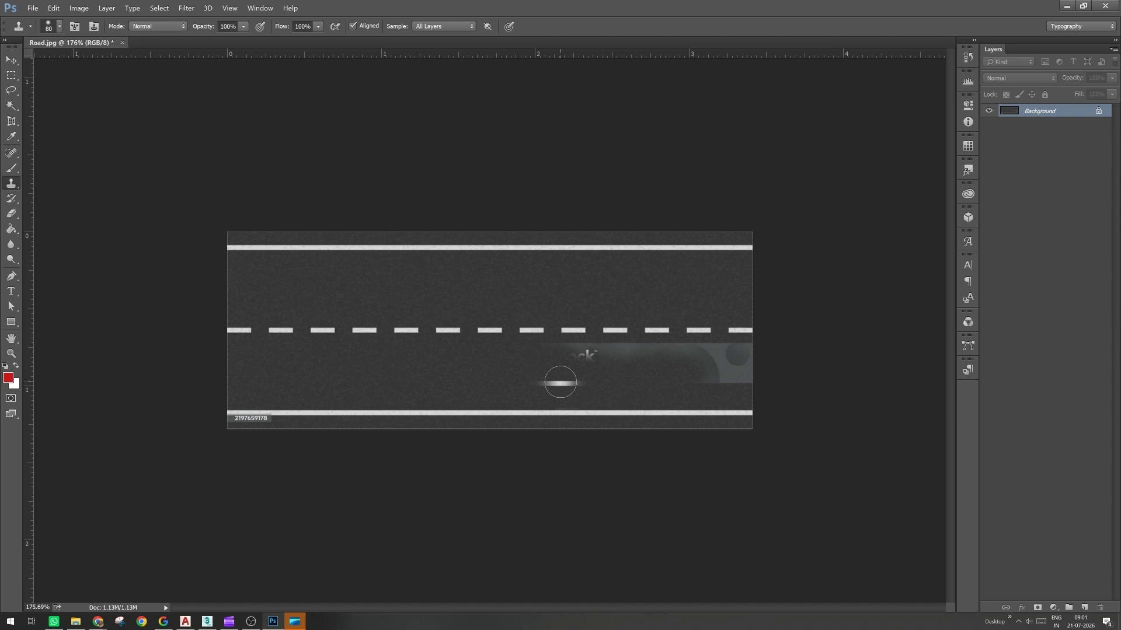
Step: Clone lower-lane asphalt across the remaining watermark band up to the road's right edge
alt+click(397, 382)
mouse_move(540, 370)
mouse_down()
mouse_move(575, 353)
mouse_move(751, 352)
mouse_move(730, 354)
mouse_up()
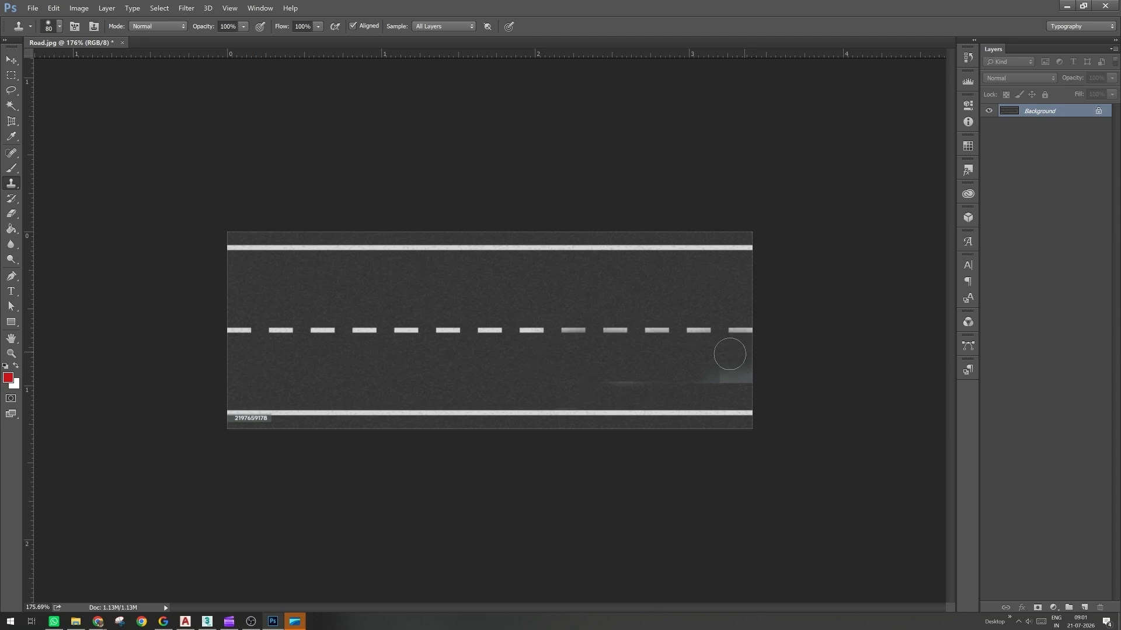
alt+click(480, 367)
drag(587, 382, 757, 380)
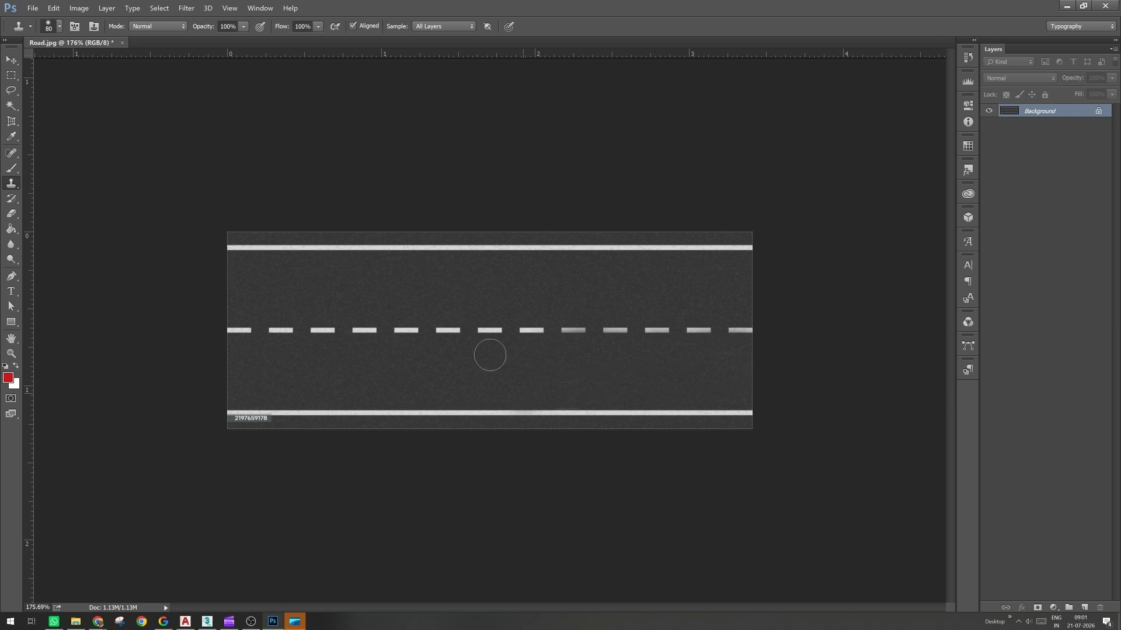
Step: Undo the latest clone strokes over the right half of the road, including those that dulled the centre dashes
drag(490, 354, 485, 329)
key(ctrl+z)
alt+scroll(505, 322, up, 1)
alt+scroll(505, 322, up, 1)
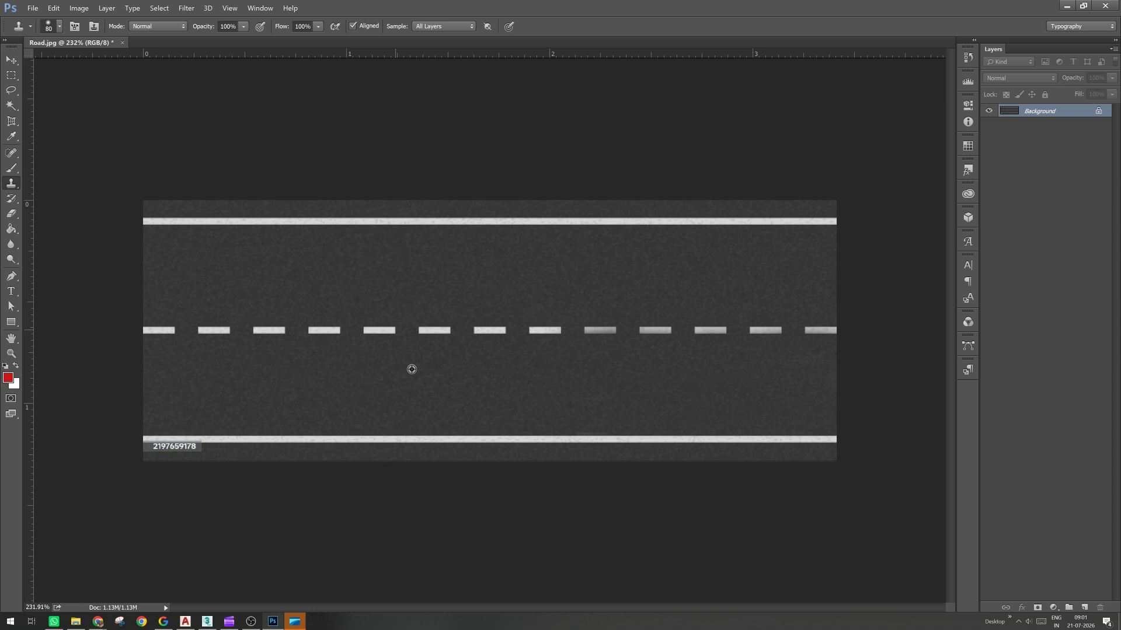
key(ctrl+alt+z)
key(ctrl+alt+z)
key(ctrl+alt+z)
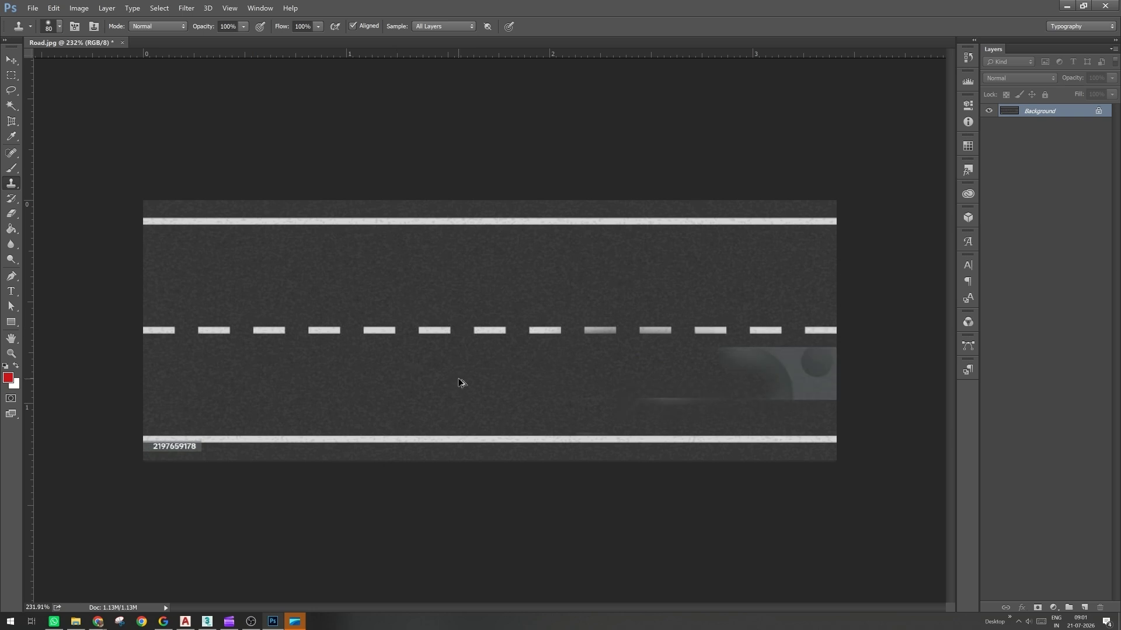
key(ctrl+alt+z)
Step: Clone from a clean centre dash to restore the dulled dashes and cover the remaining watermark at the road's right end
alt+click(395, 329)
drag(574, 349, 614, 329)
key(ctrl+z)
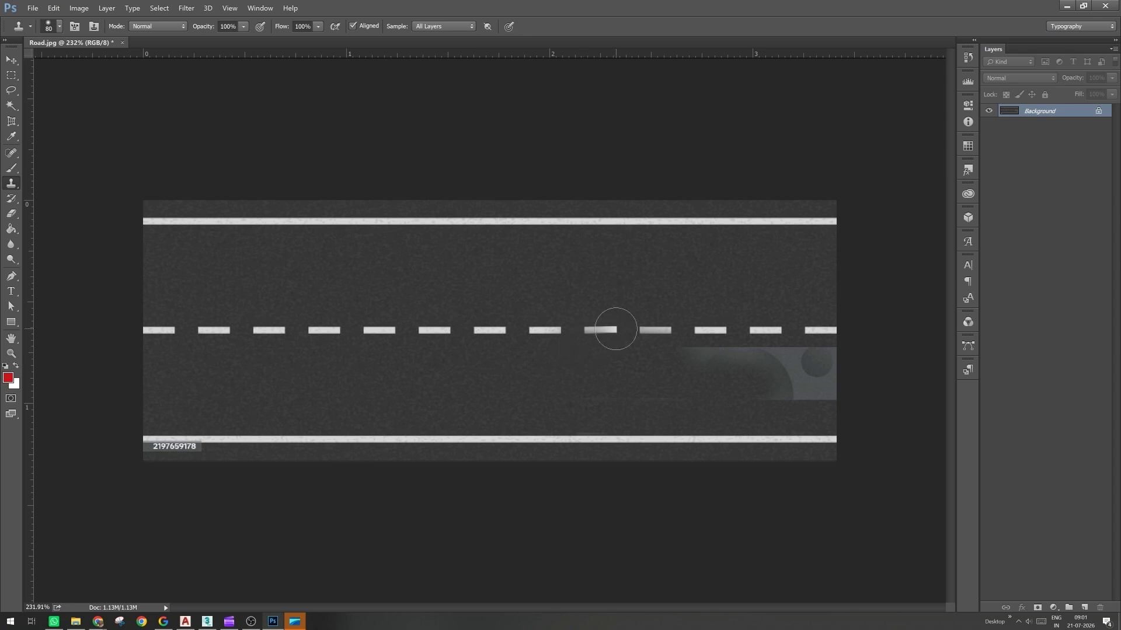
mouse_move(656, 330)
mouse_down()
mouse_move(696, 331)
mouse_move(701, 350)
mouse_move(648, 347)
mouse_move(728, 345)
mouse_up()
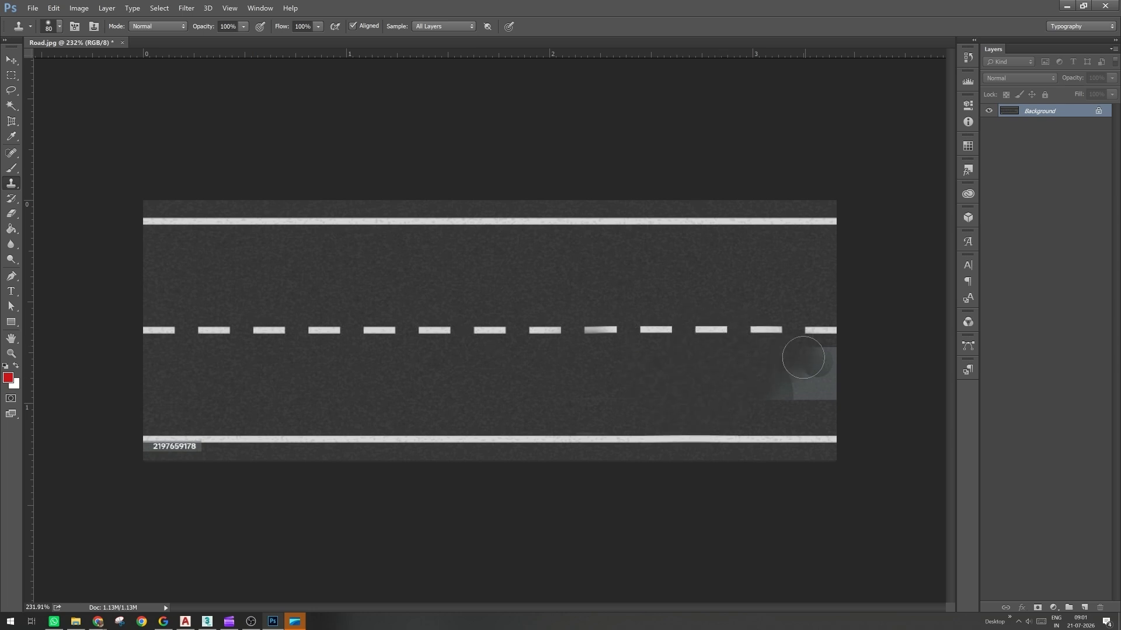
mouse_move(803, 357)
mouse_down()
mouse_move(828, 339)
mouse_move(756, 381)
mouse_move(806, 390)
mouse_up()
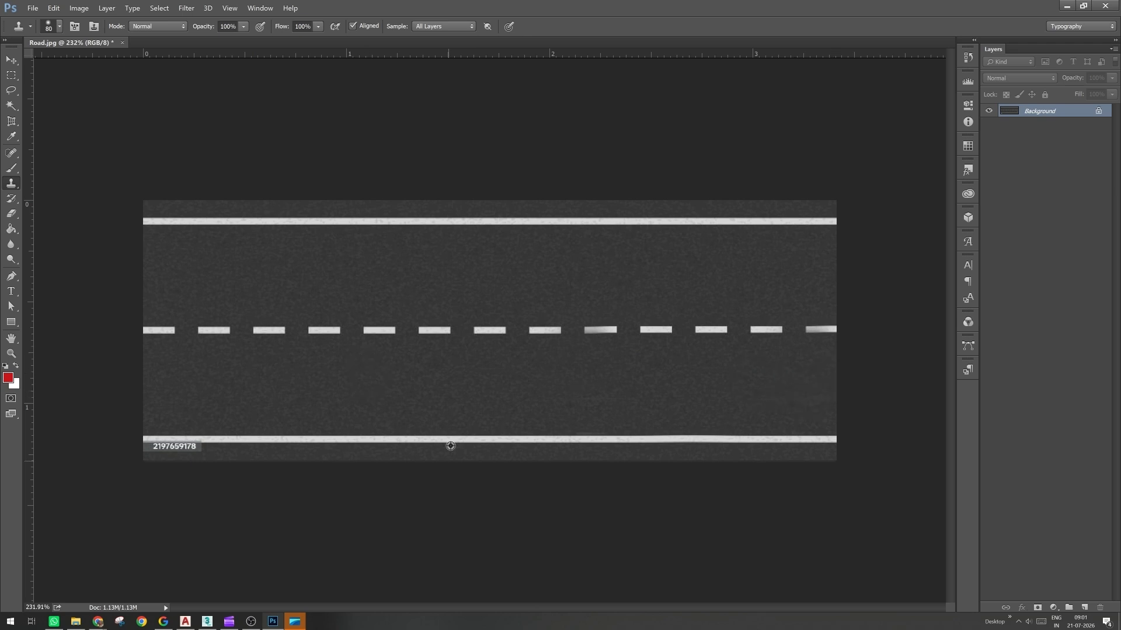
Step: Clone a clean stretch of the lower edge line over the image number in the road's lower-left corner
alt+click(365, 439)
click(239, 438)
alt+click(229, 439)
drag(222, 439, 136, 438)
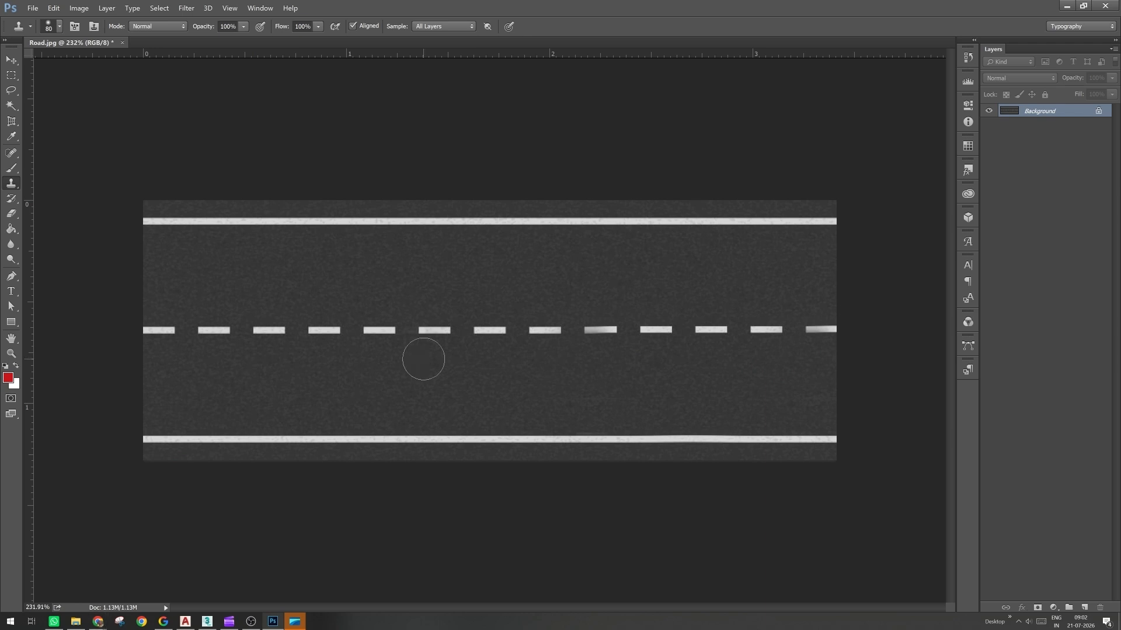
key(ctrl+s)
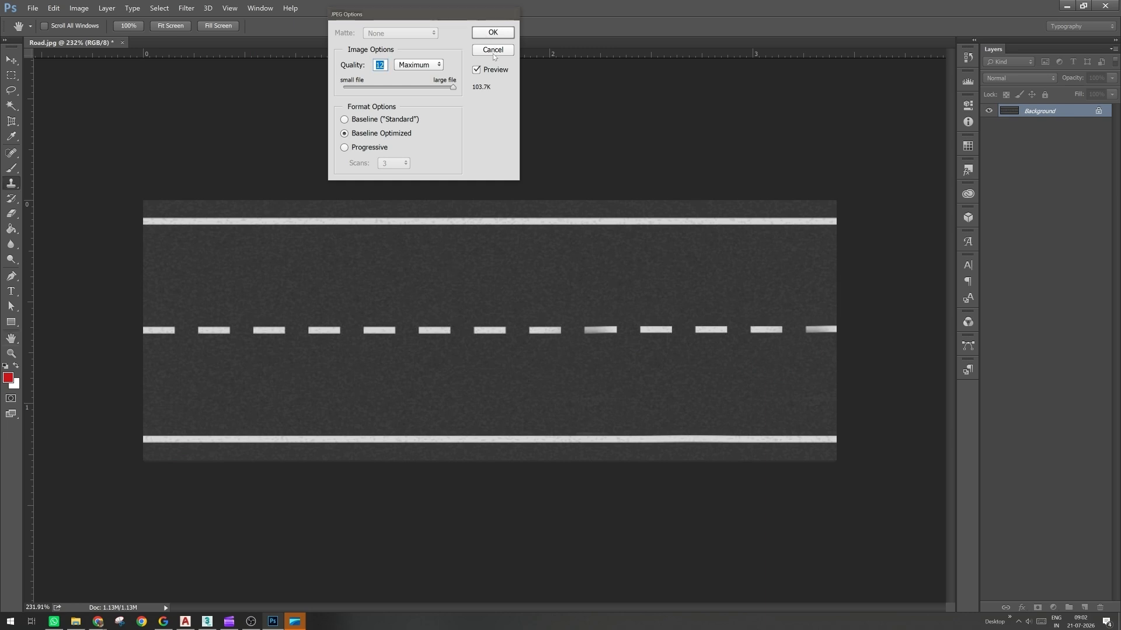
click(492, 51)
click(437, 344)
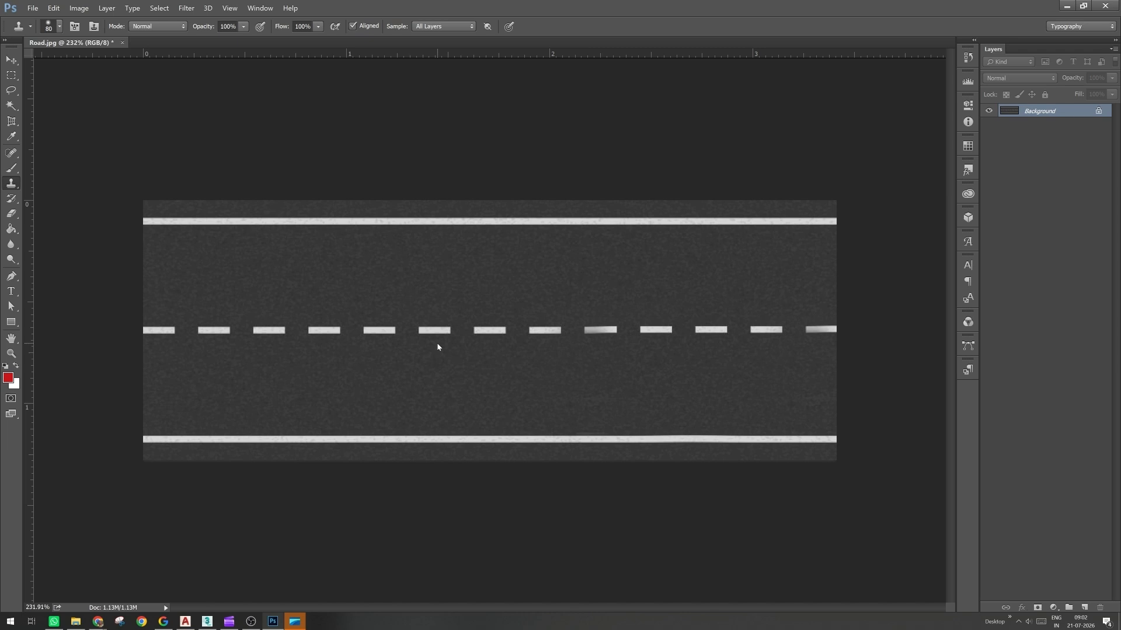
Step: Save the cleaned road image as Road_Swarn.jpg with JPEG quality 12 (Maximum), and close Photoshop
key(ctrl+shift+s)
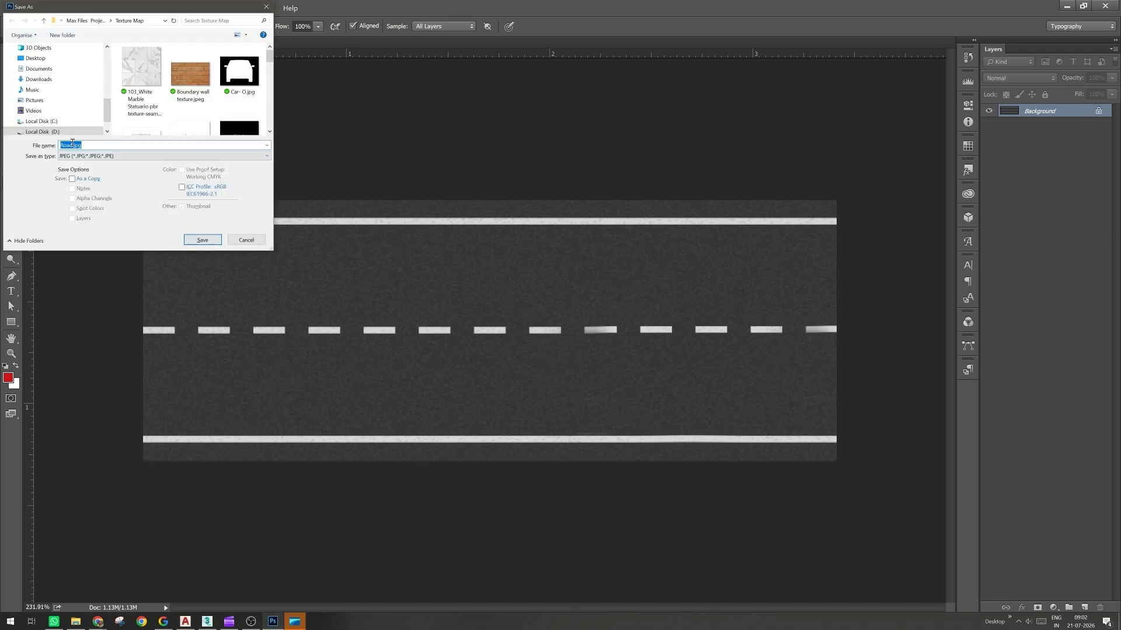
drag(72, 143, 160, 143)
text(_Swam)
key(Return)
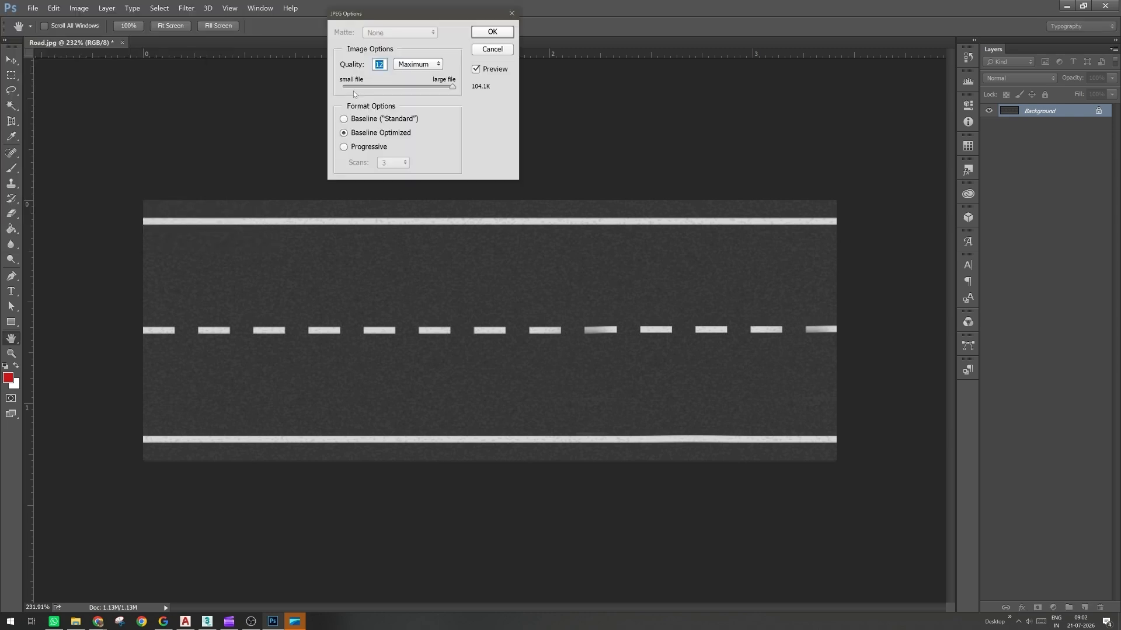
click(500, 34)
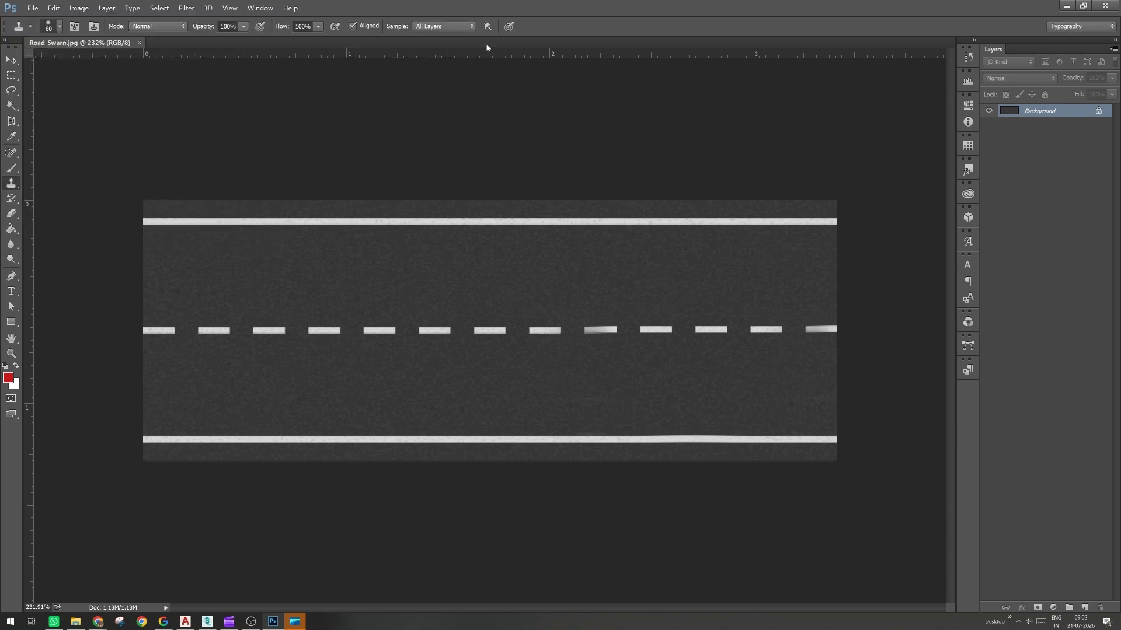
click(1106, 6)
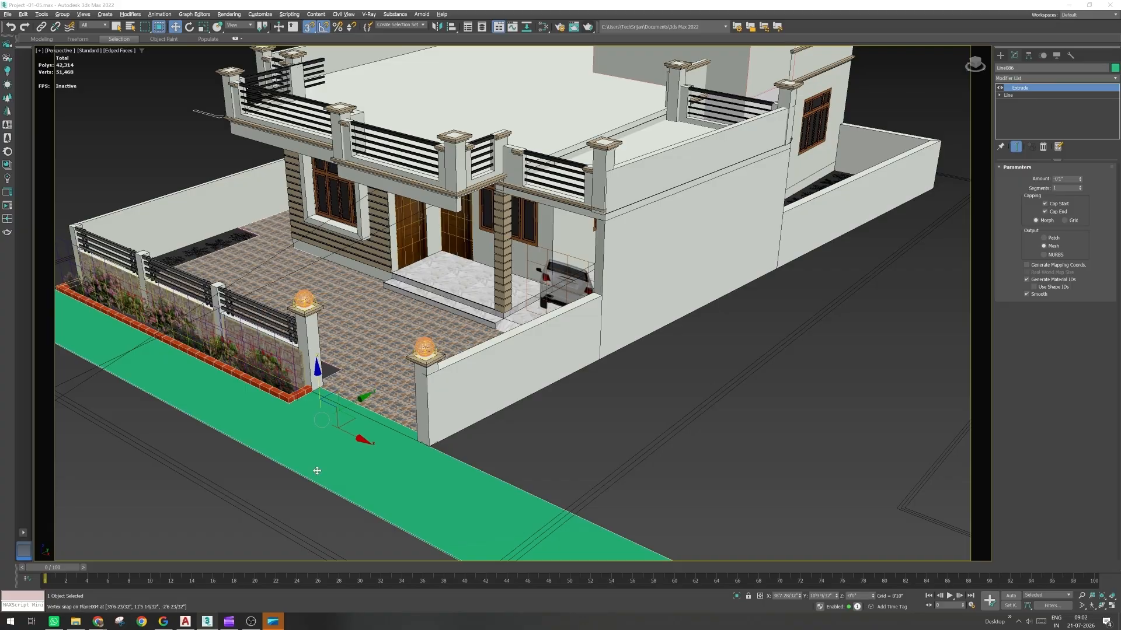
Step: Apply Road_Swarn.jpg from the Texture Map folder to the green road strip in 3ds Max and close the folder window
click(76, 622)
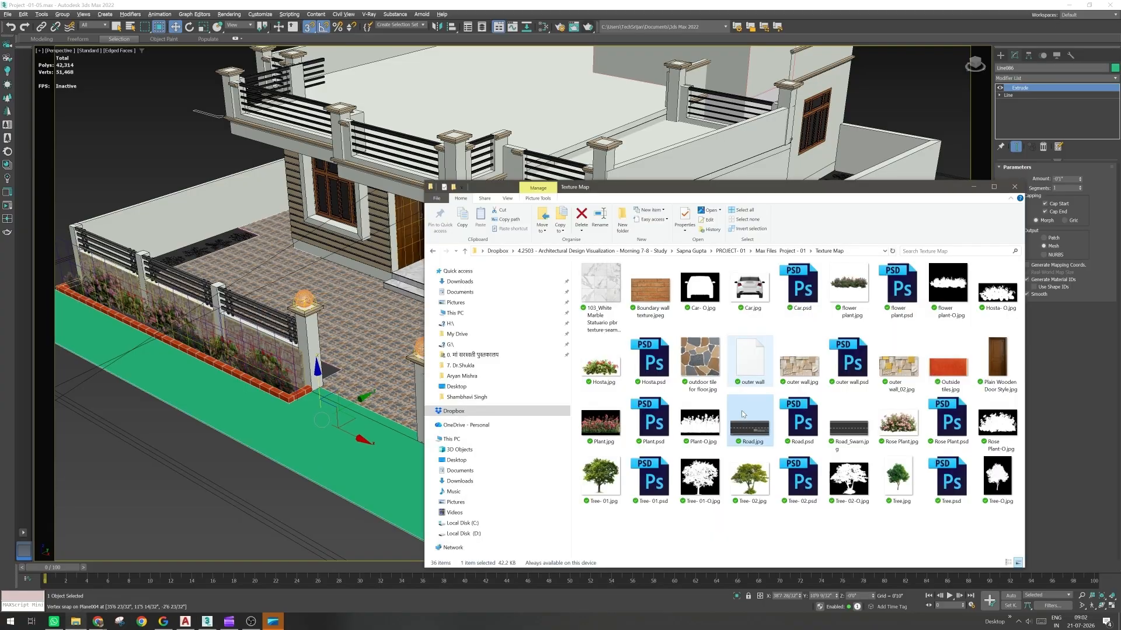
click(852, 434)
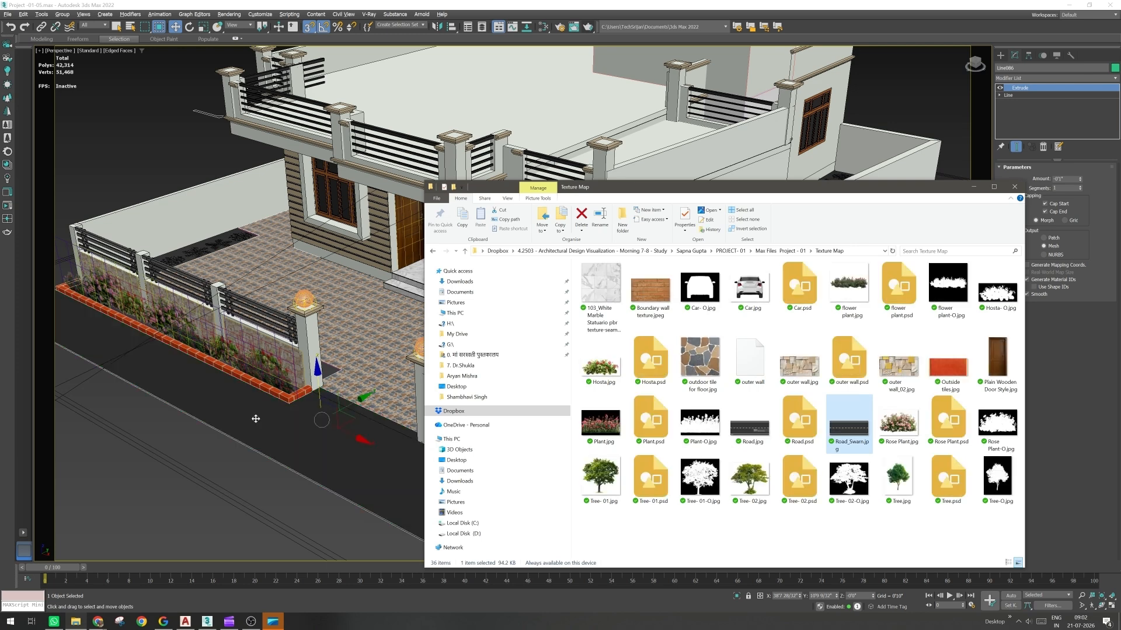
click(1014, 188)
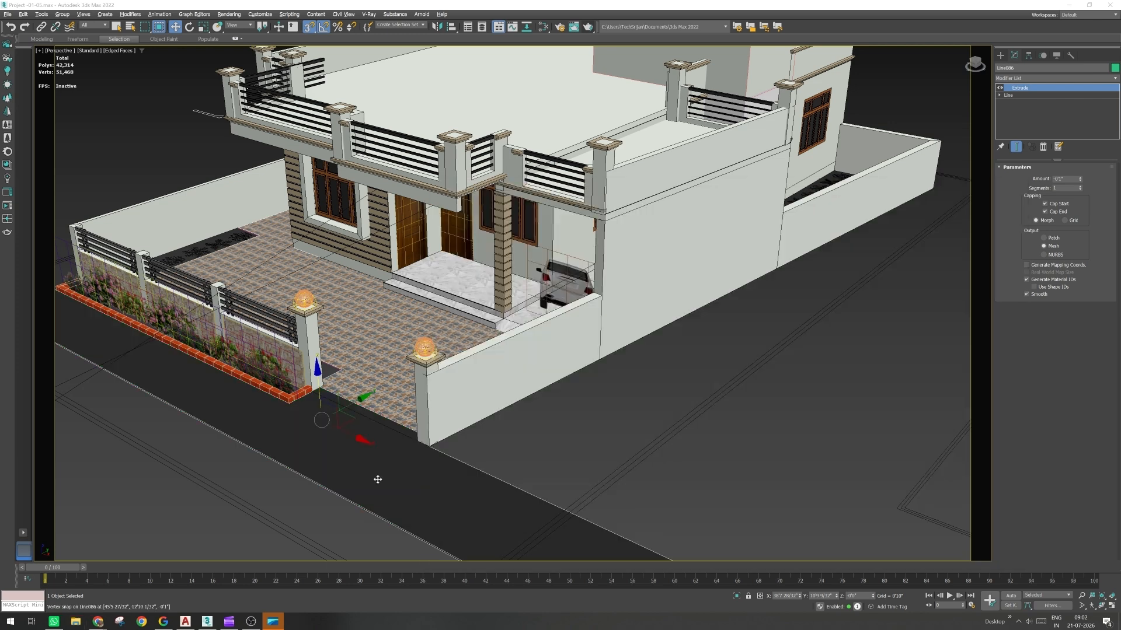
Step: Isolate the selected road strip so it is the only object shown in the viewport
alt+middle_drag(378, 479, 404, 469)
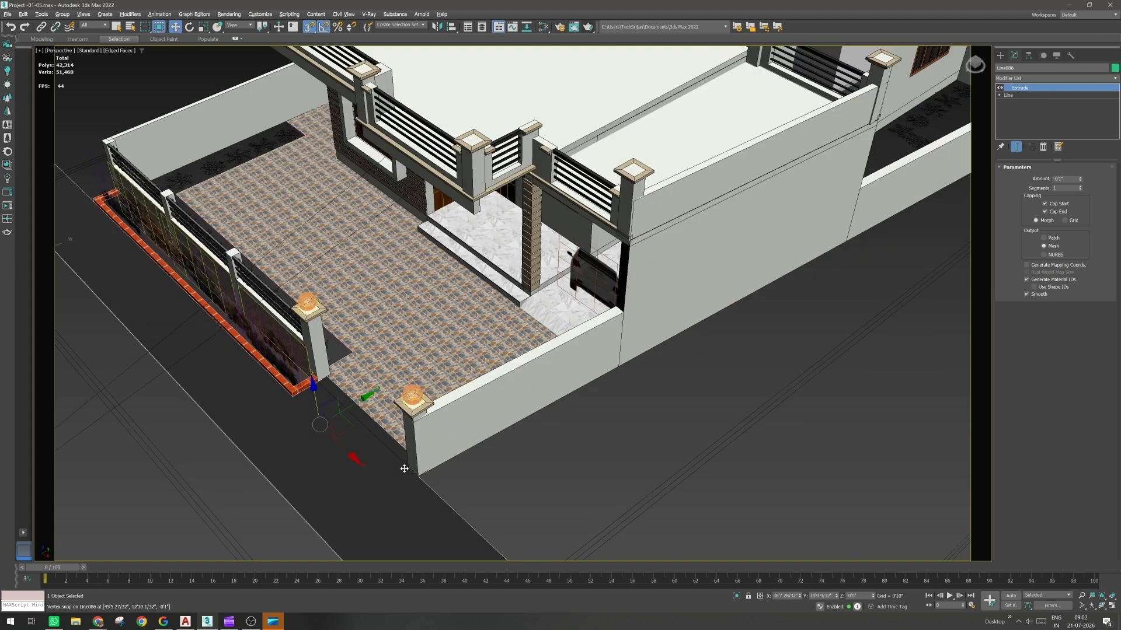
scroll(404, 469, down, 5)
right_click(355, 378)
middle_drag(368, 405, 578, 397)
click(378, 305)
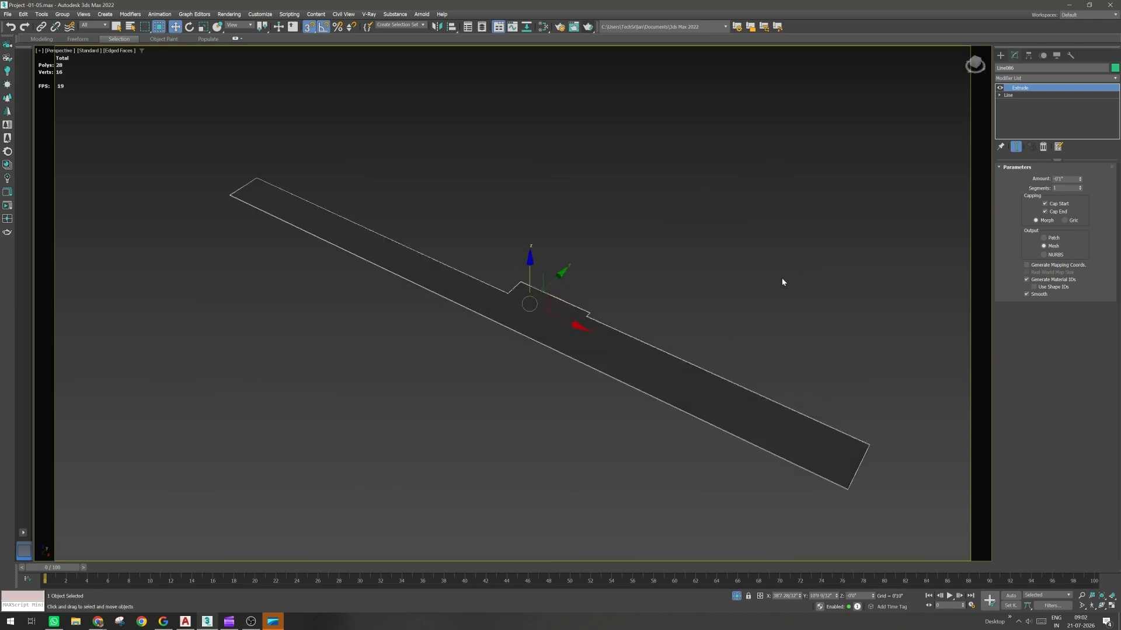
Step: Add a UVW Map modifier to the isolated road strip
click(1026, 78)
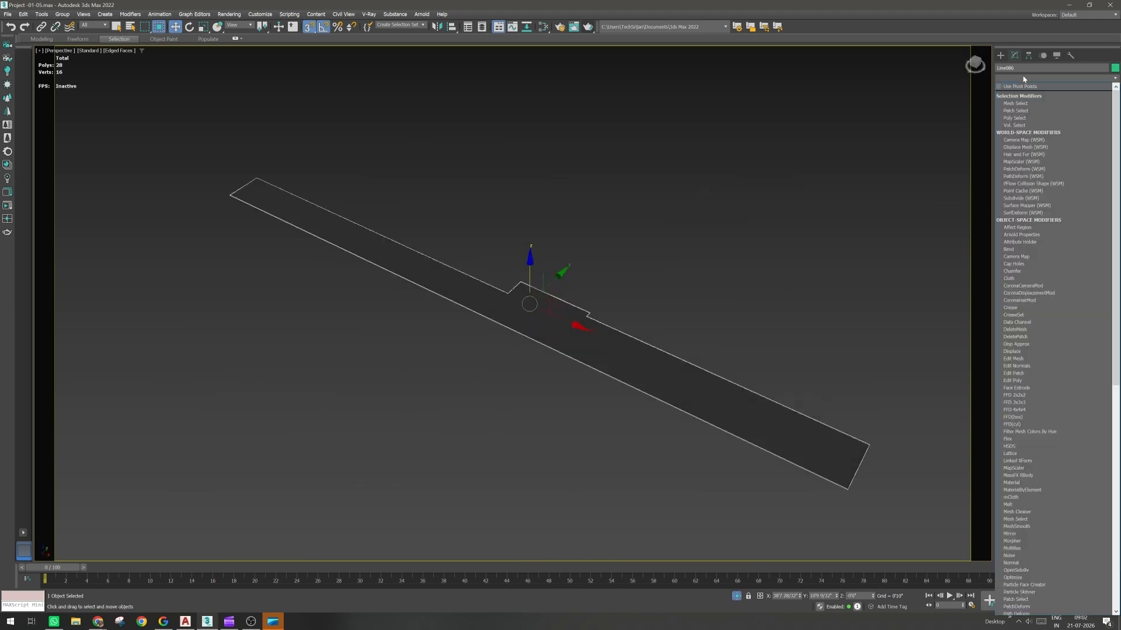
text(uvw)
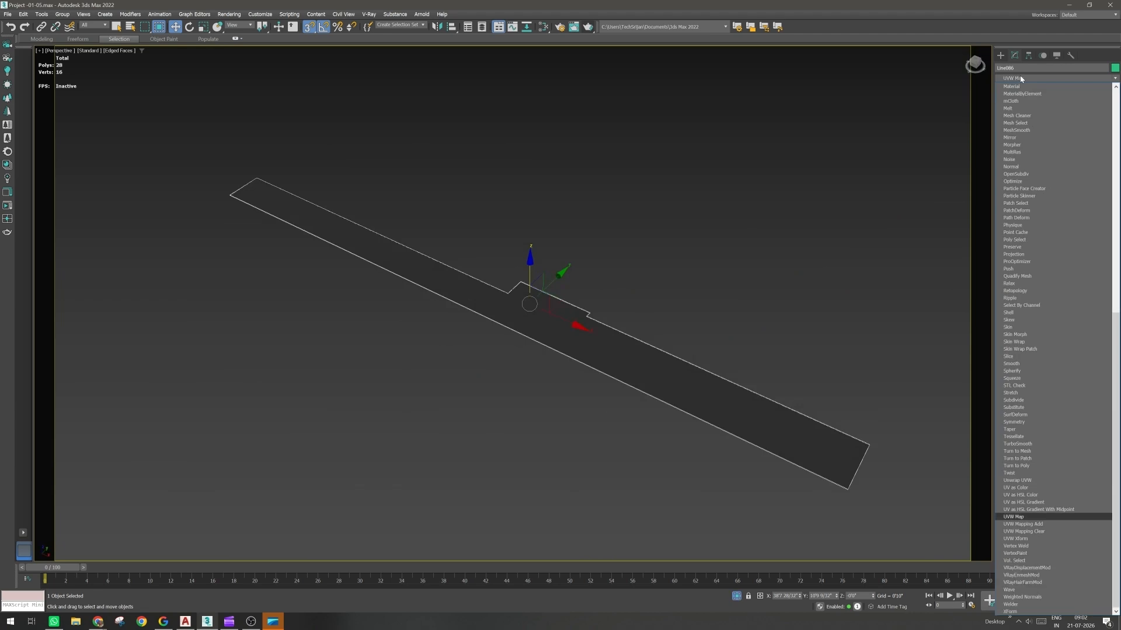
key(Return)
scroll(557, 299, up, 3)
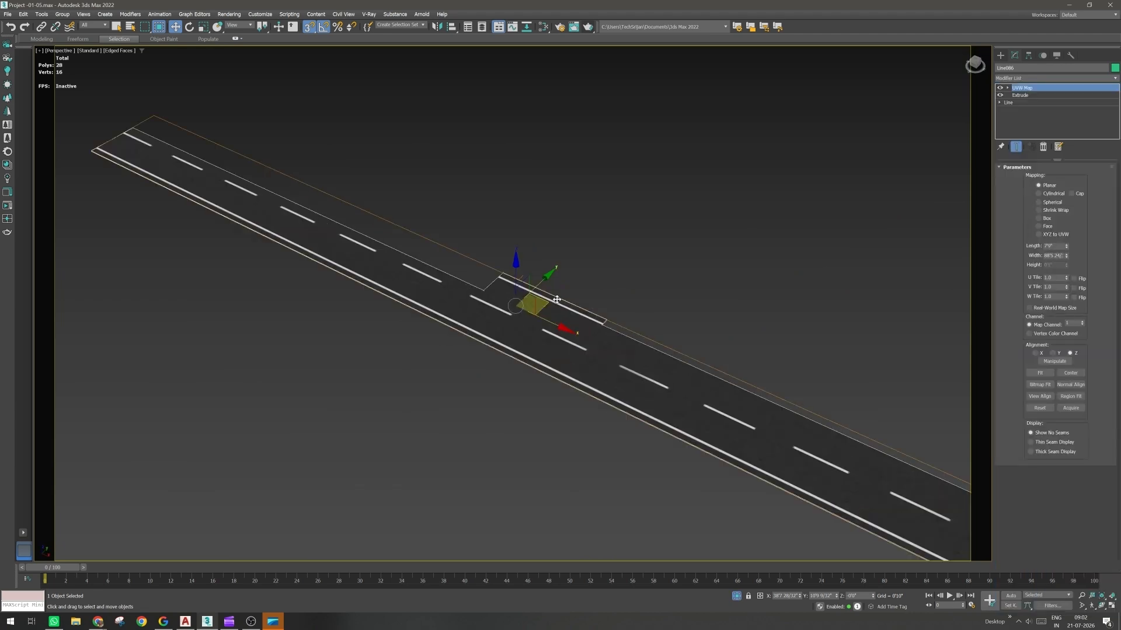
scroll(490, 314, up, 3)
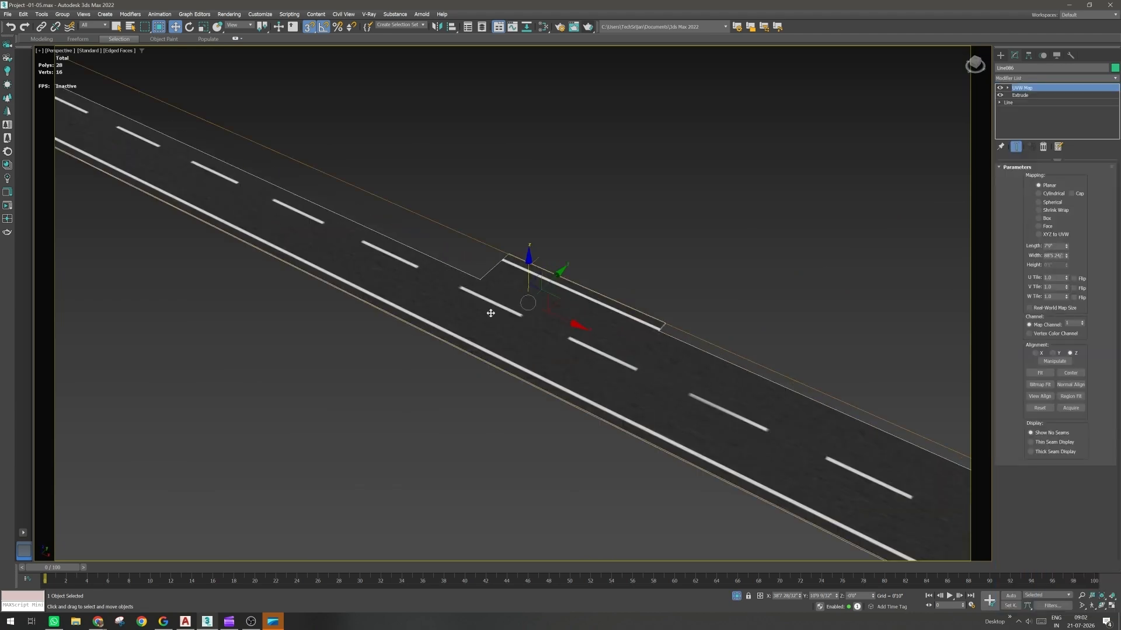
Step: Rotate the UVW Map gizmo around the vertical axis so it lies across the road strip
click(1007, 88)
click(1022, 95)
scroll(442, 320, down, 5)
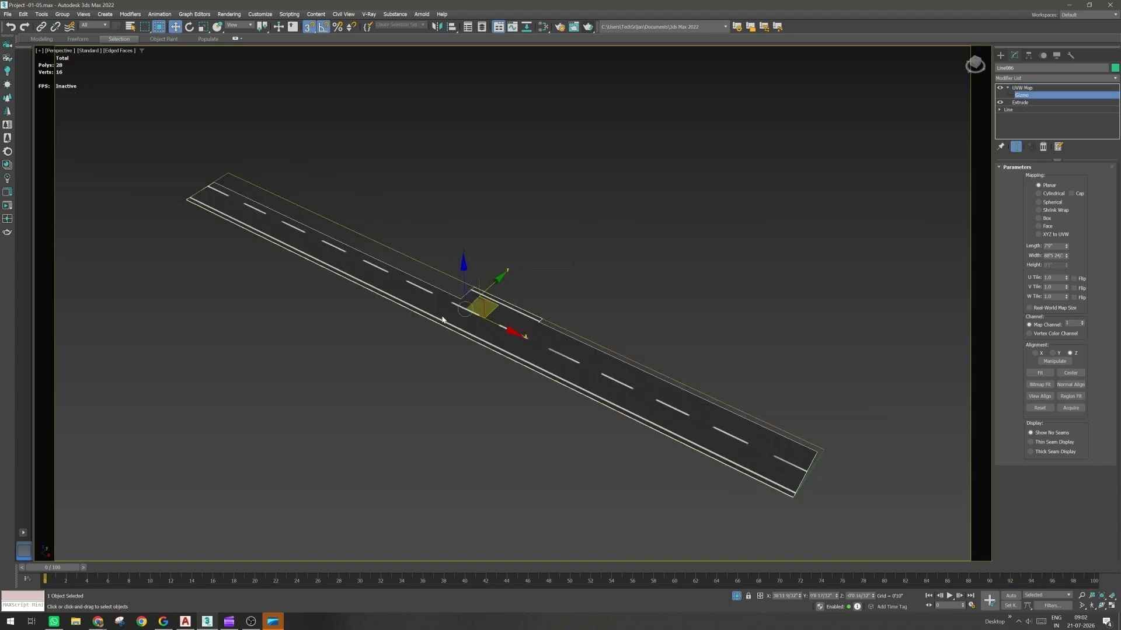
scroll(443, 320, down, 3)
click(189, 27)
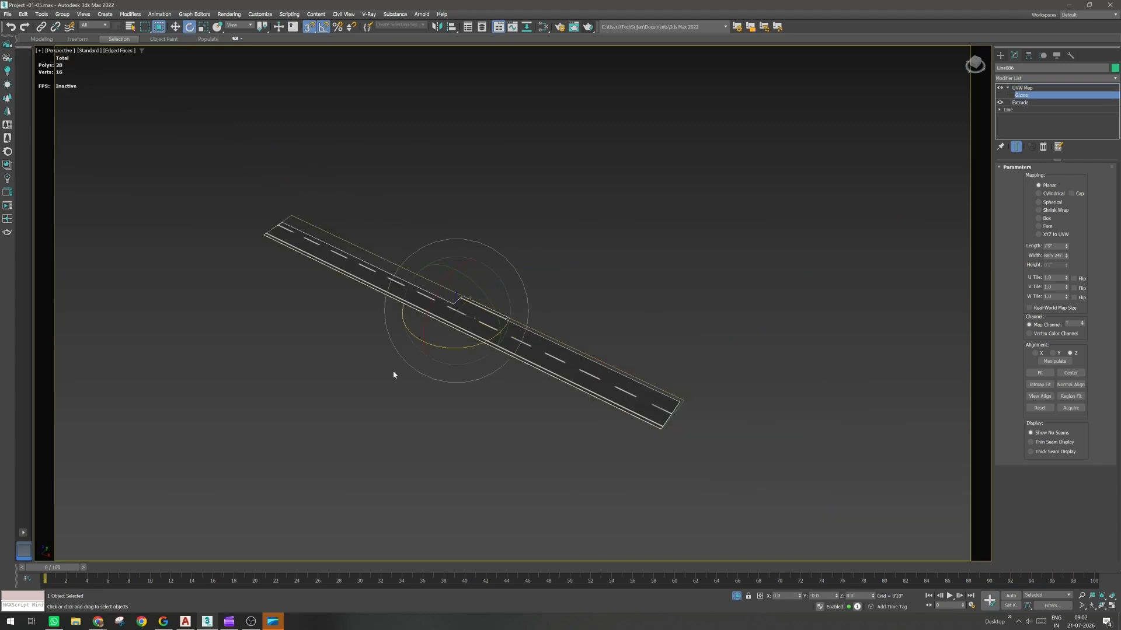
drag(393, 370, 469, 333)
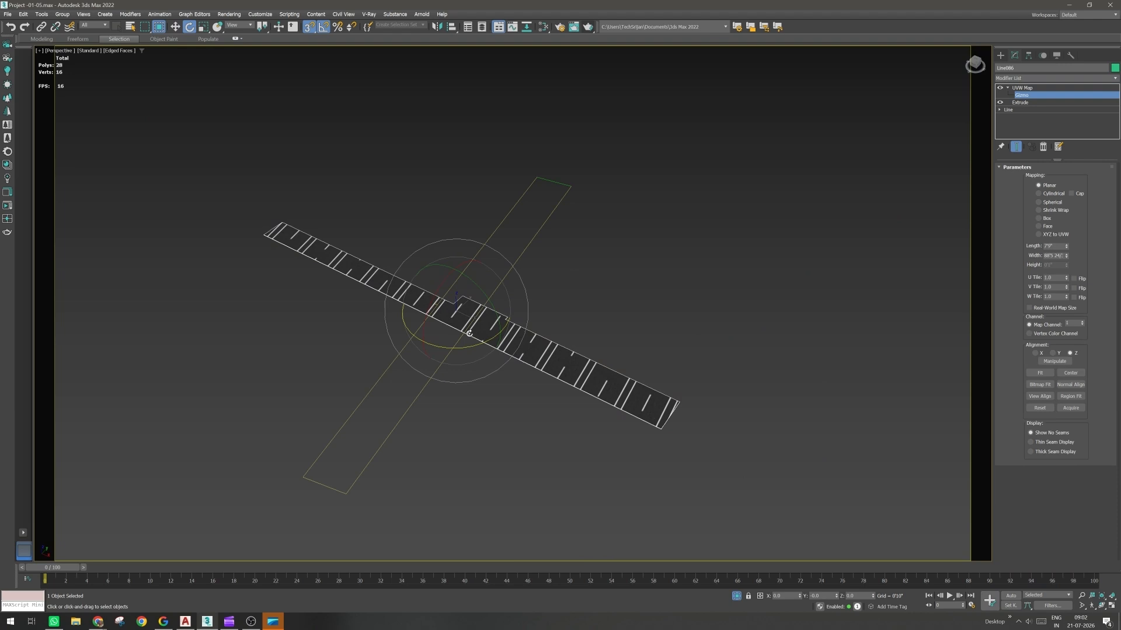
scroll(469, 333, up, 4)
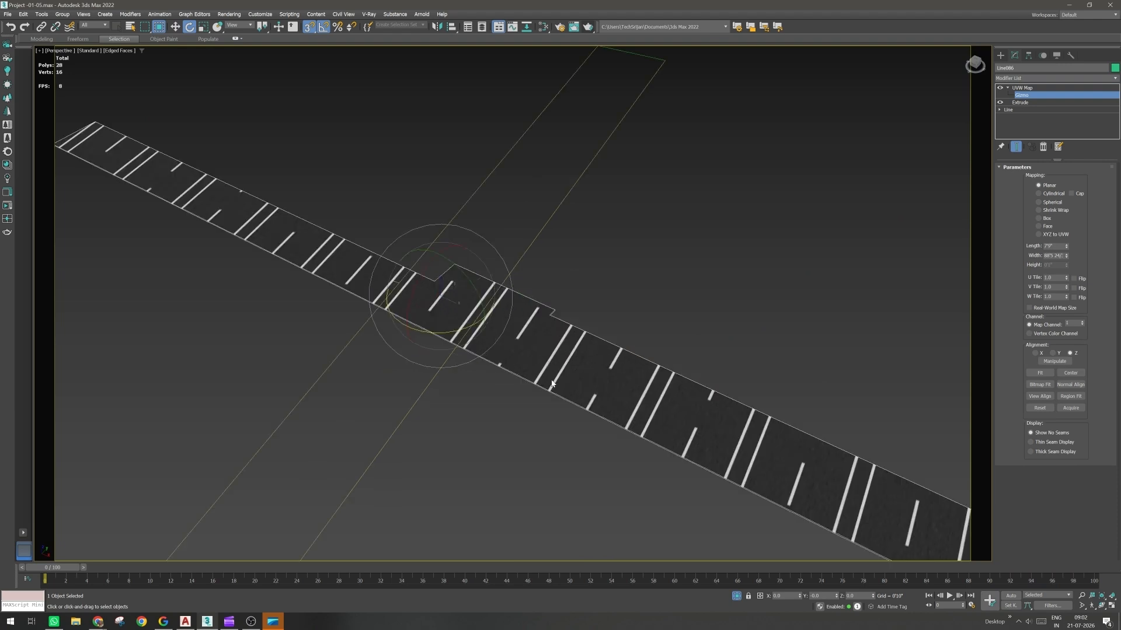
Step: Set the road's UVW Map gizmo length and width to 10' each
click(1057, 245)
double_click(1057, 245)
text(10)
key(Tab)
text(10)
key(Tab)
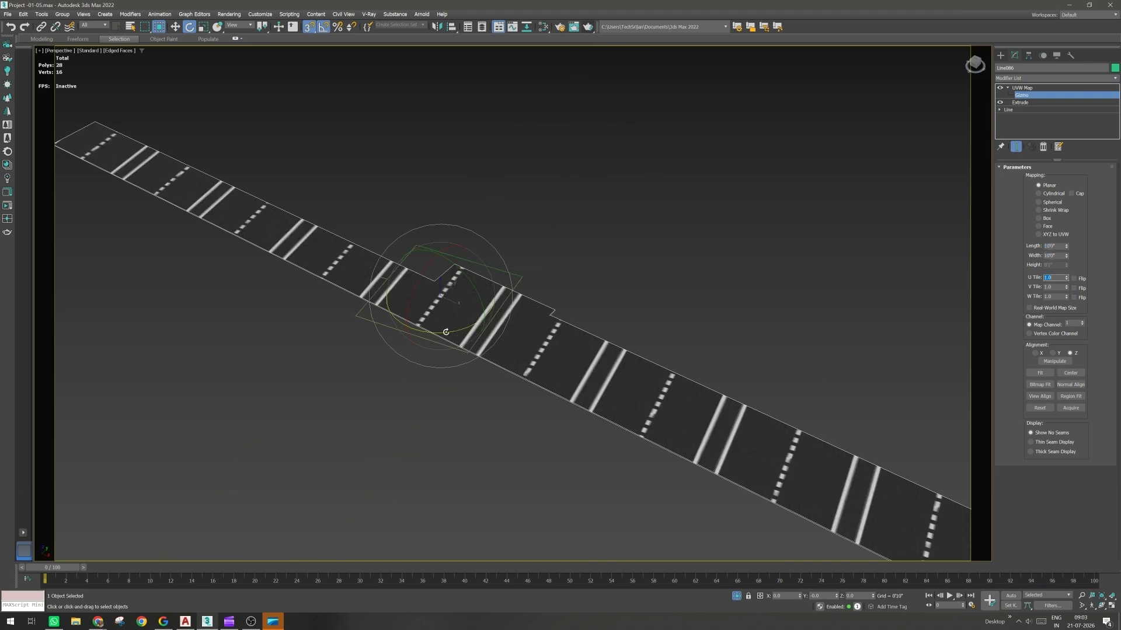
Step: Rotate the mapping gizmo so the centre dashes follow the road, and resize it to about 10'4" long and 21'5" wide
drag(446, 331, 417, 335)
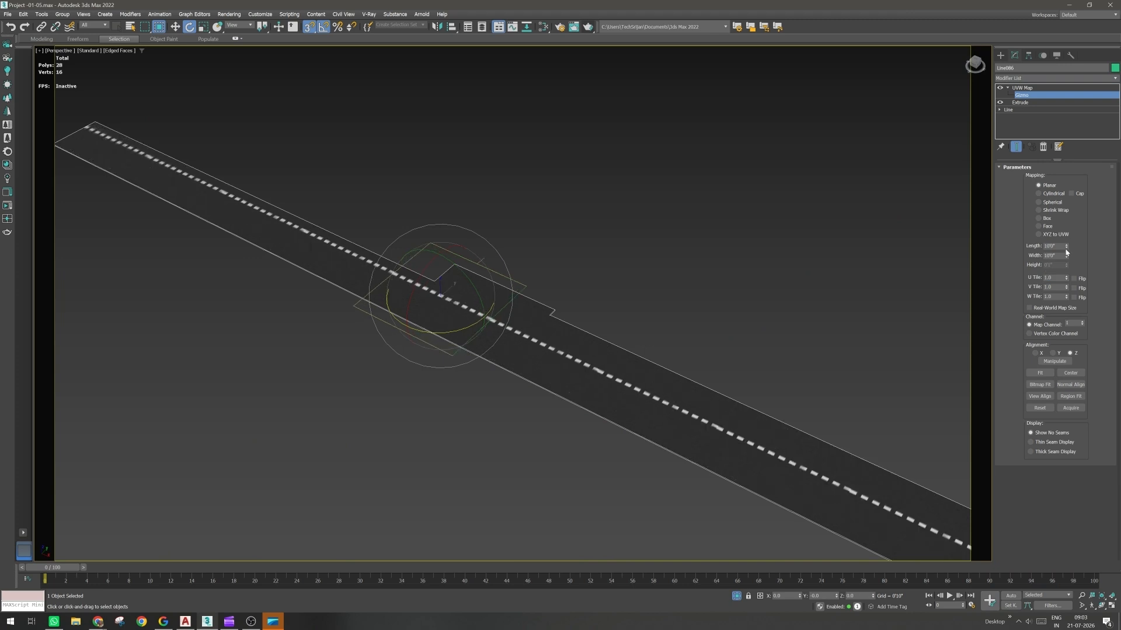
drag(1066, 248, 1056, 223)
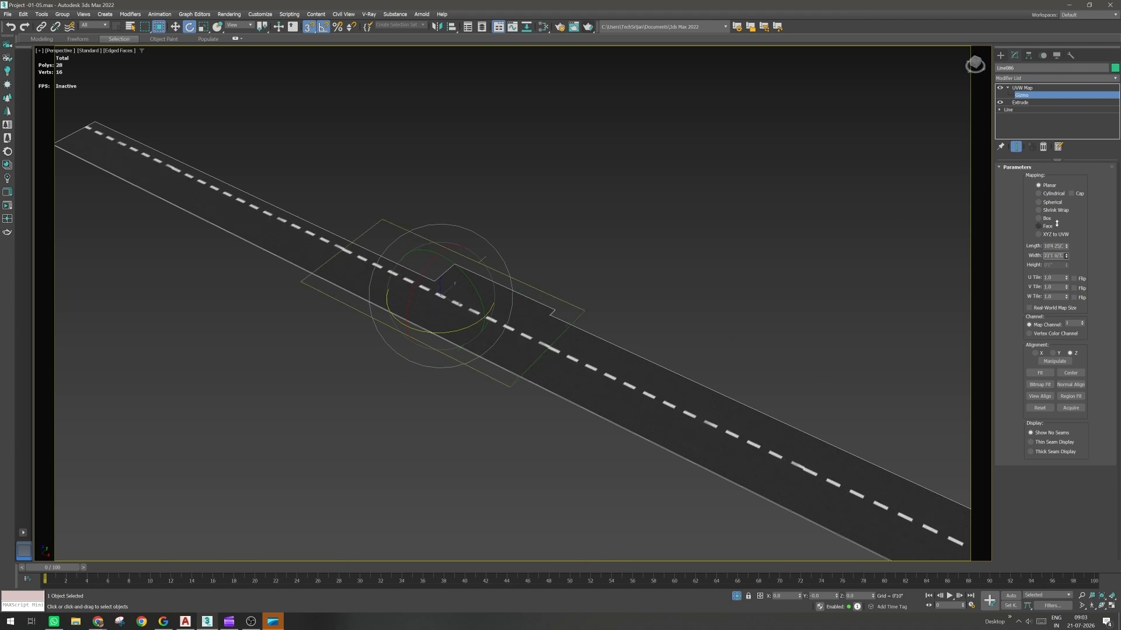
scroll(470, 303, up, 3)
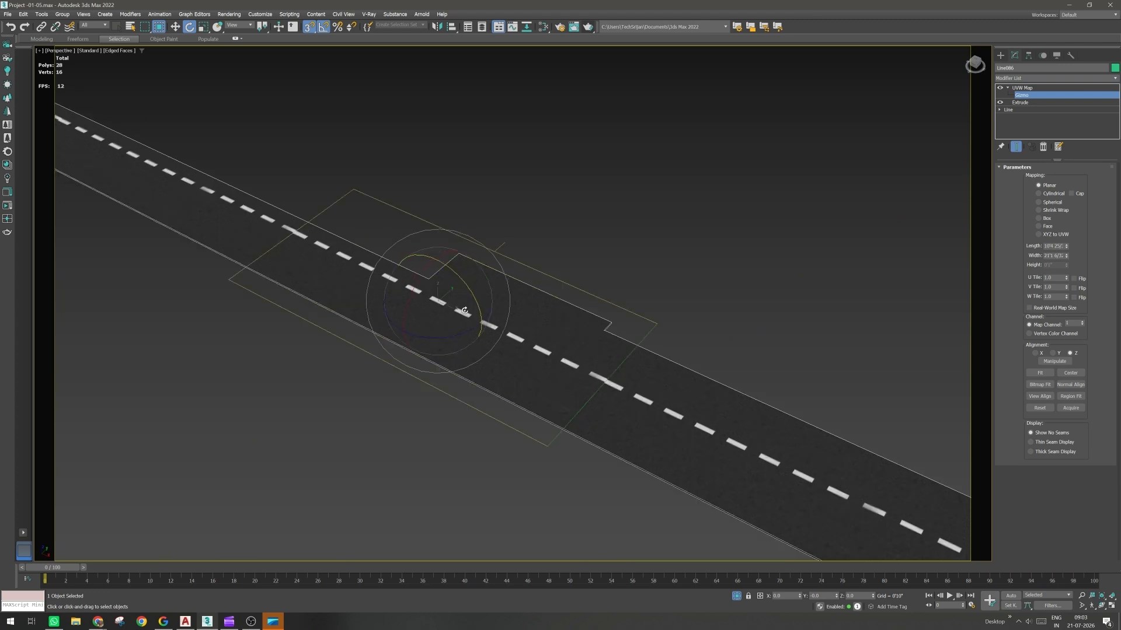
Step: Examine the centre dashes along the road, especially how they line up where the texture repeats
scroll(437, 299, up, 3)
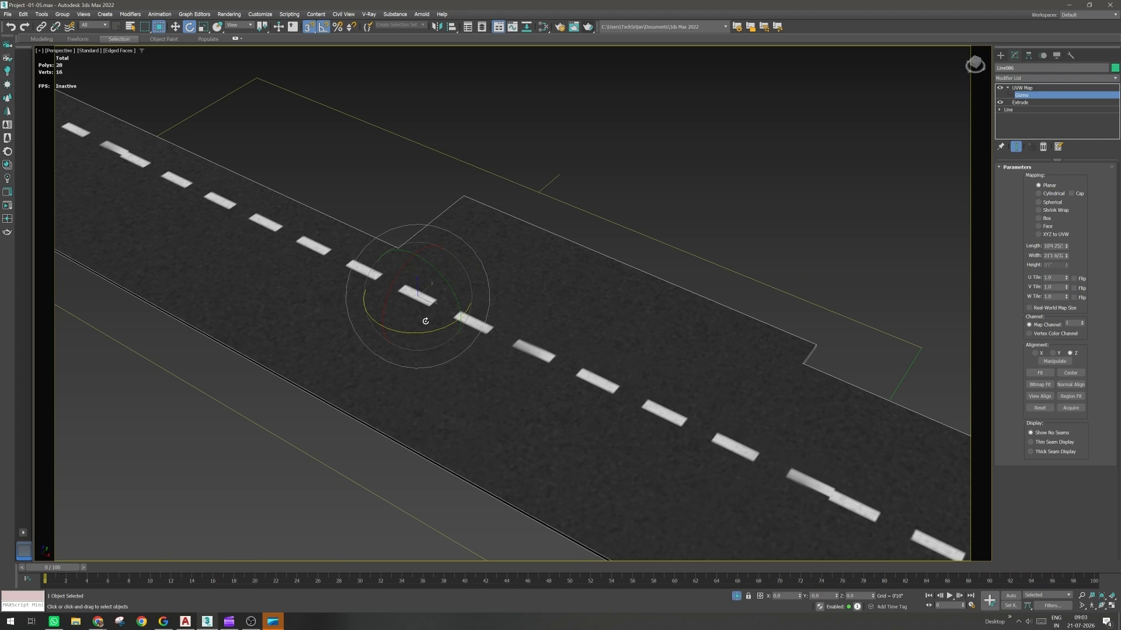
middle_drag(141, 221, 261, 283)
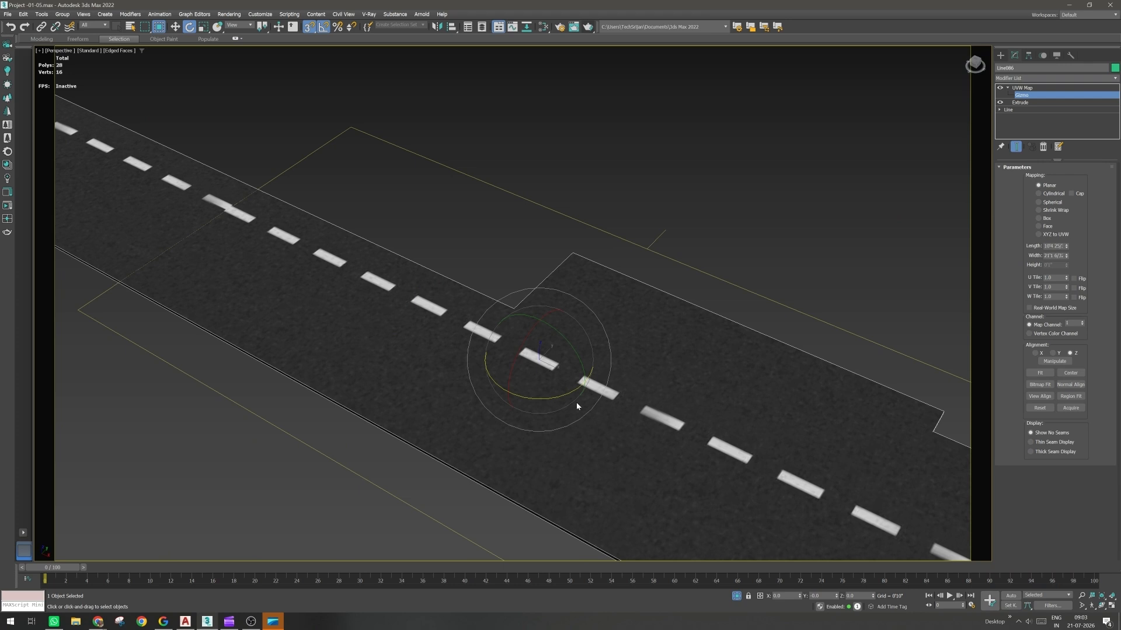
middle_drag(577, 401, 492, 387)
middle_drag(161, 226, 280, 281)
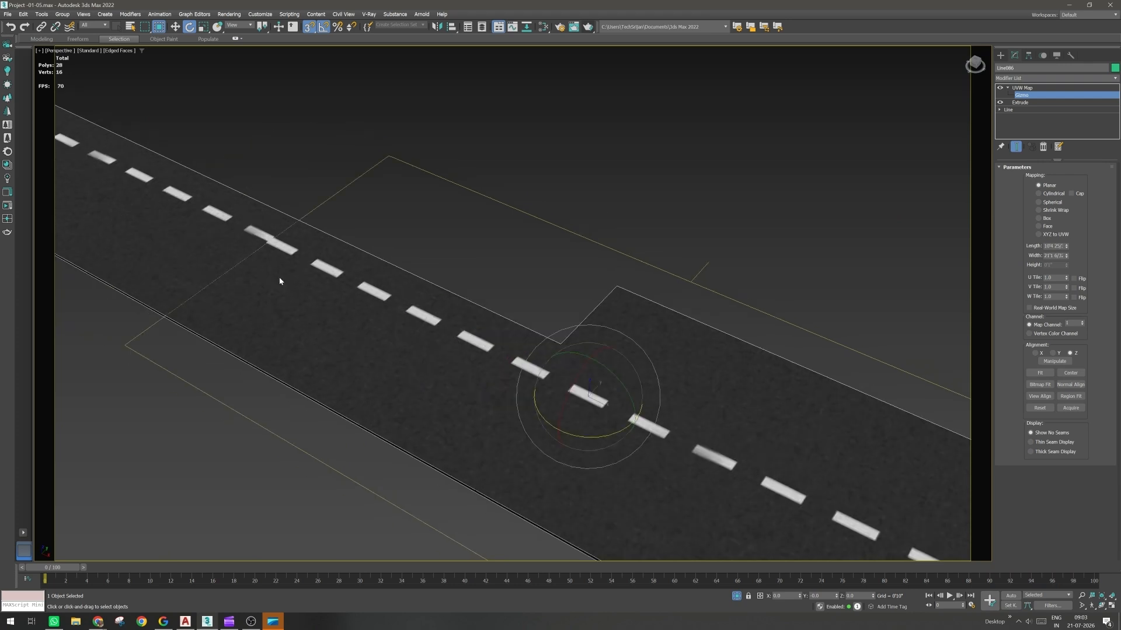
scroll(275, 245, up, 3)
scroll(274, 246, down, 3)
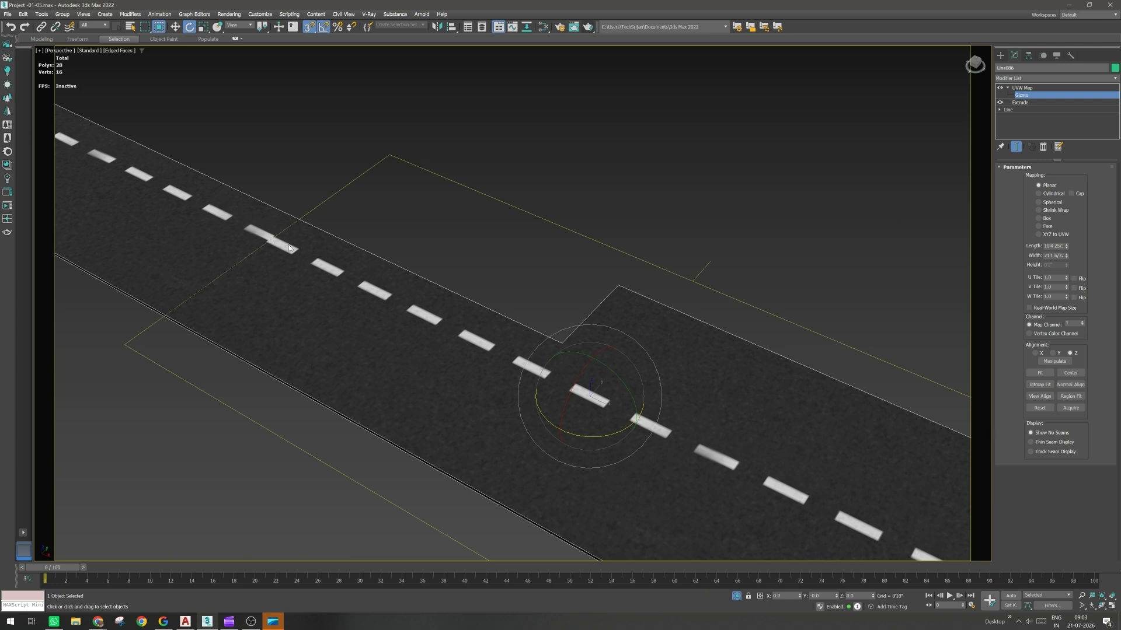
scroll(274, 237, up, 3)
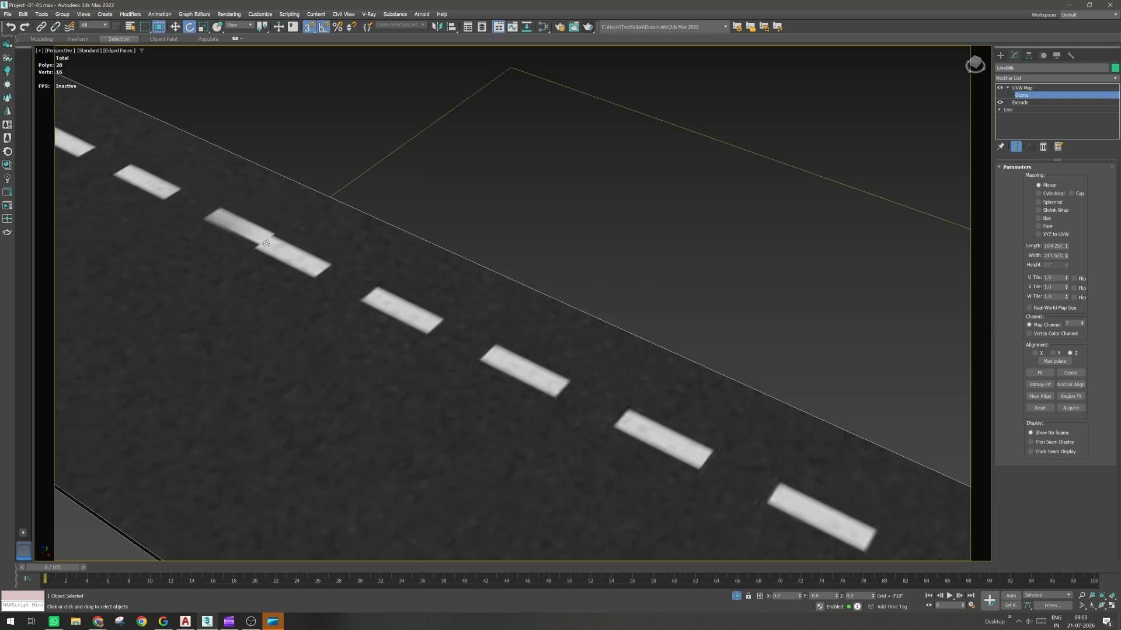
scroll(266, 243, down, 3)
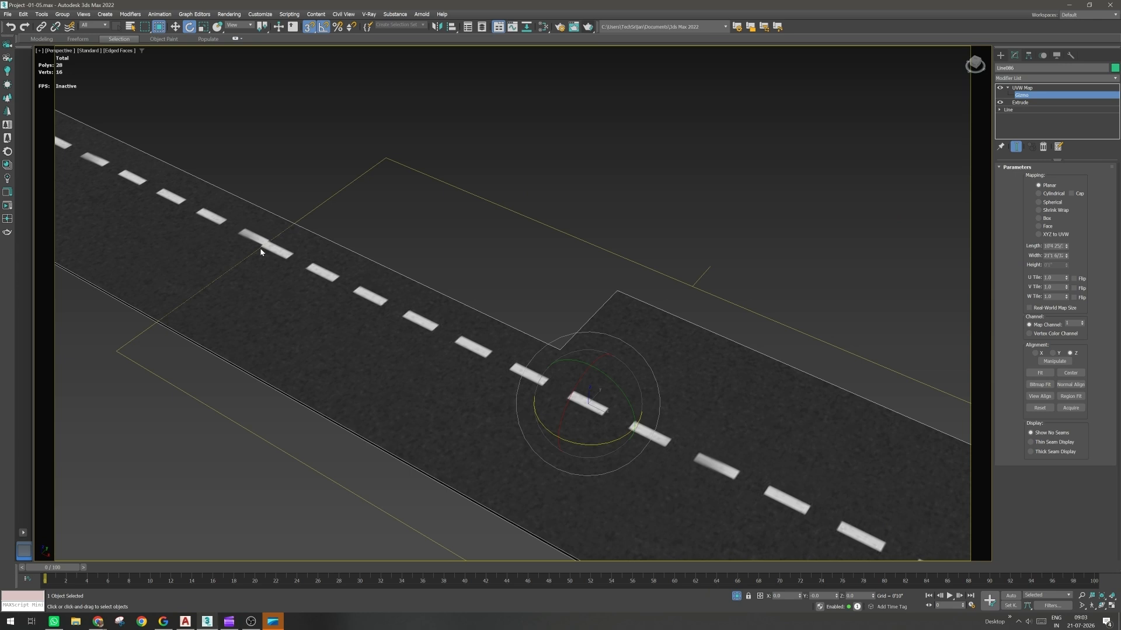
middle_drag(272, 251, 94, 151)
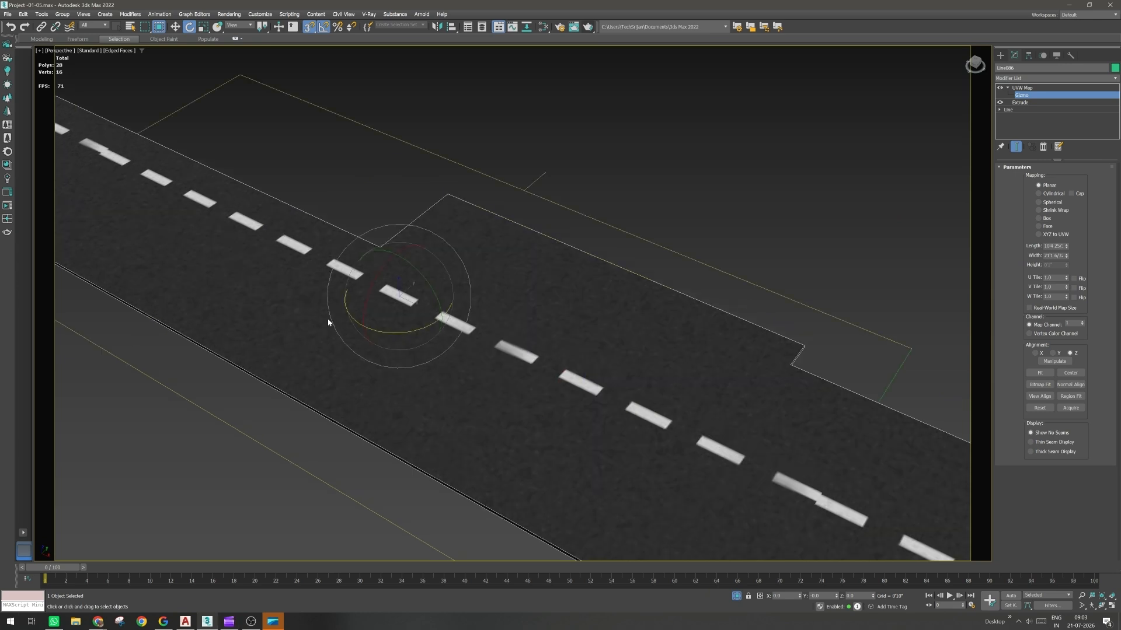
scroll(328, 322, down, 3)
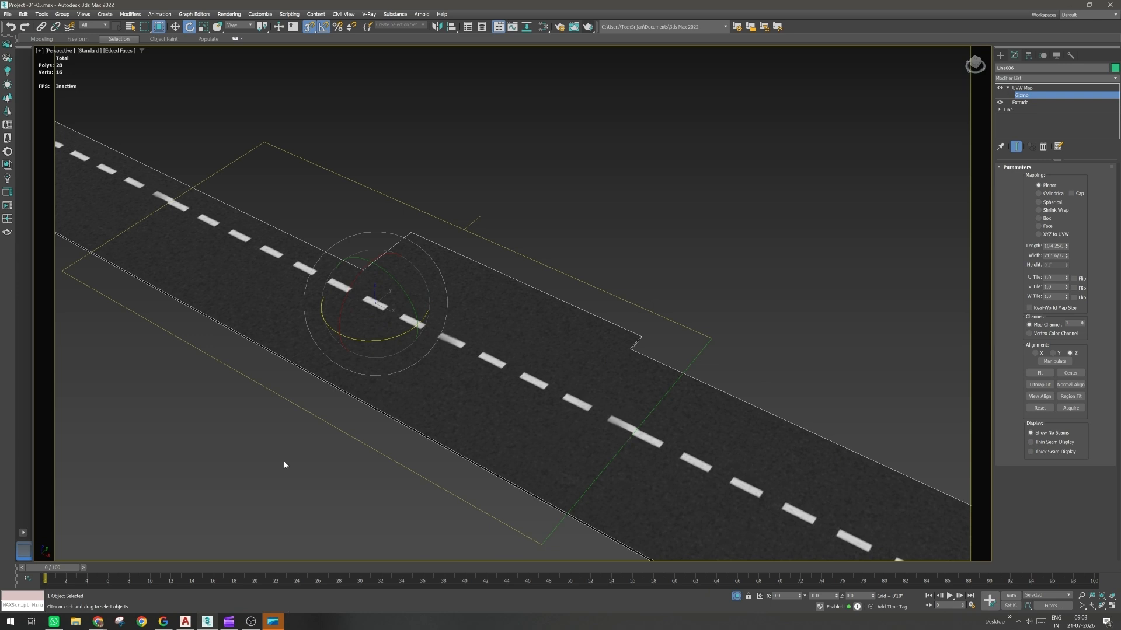
Step: Switch the viewport to PhysCamera002 and end the road's isolation, leaving the UVW Map gizmo level
key(c)
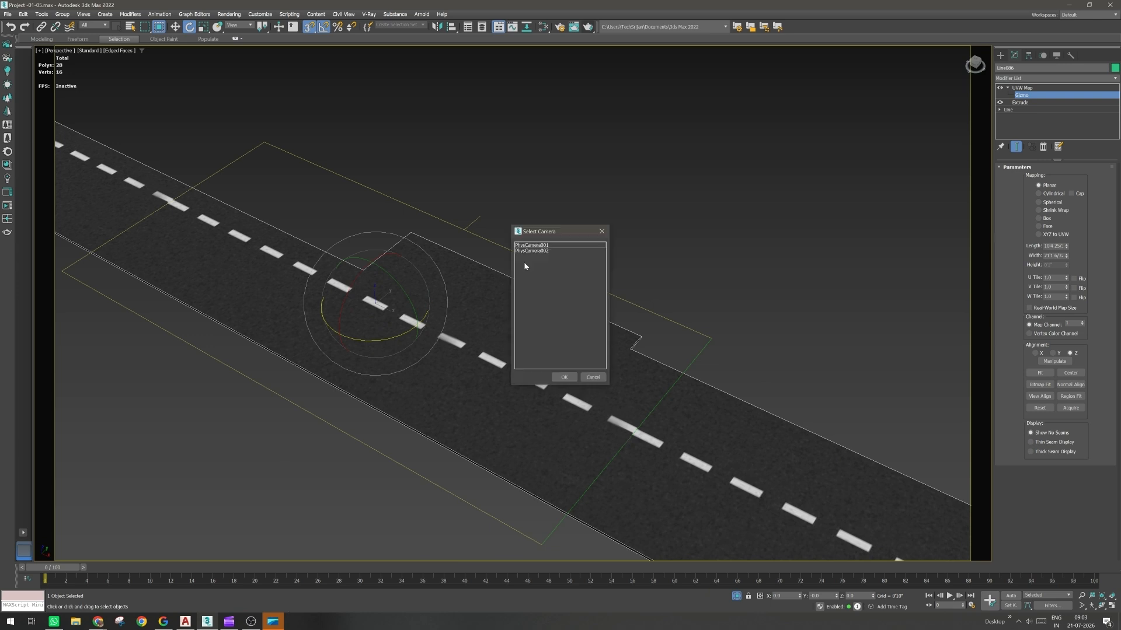
double_click(536, 251)
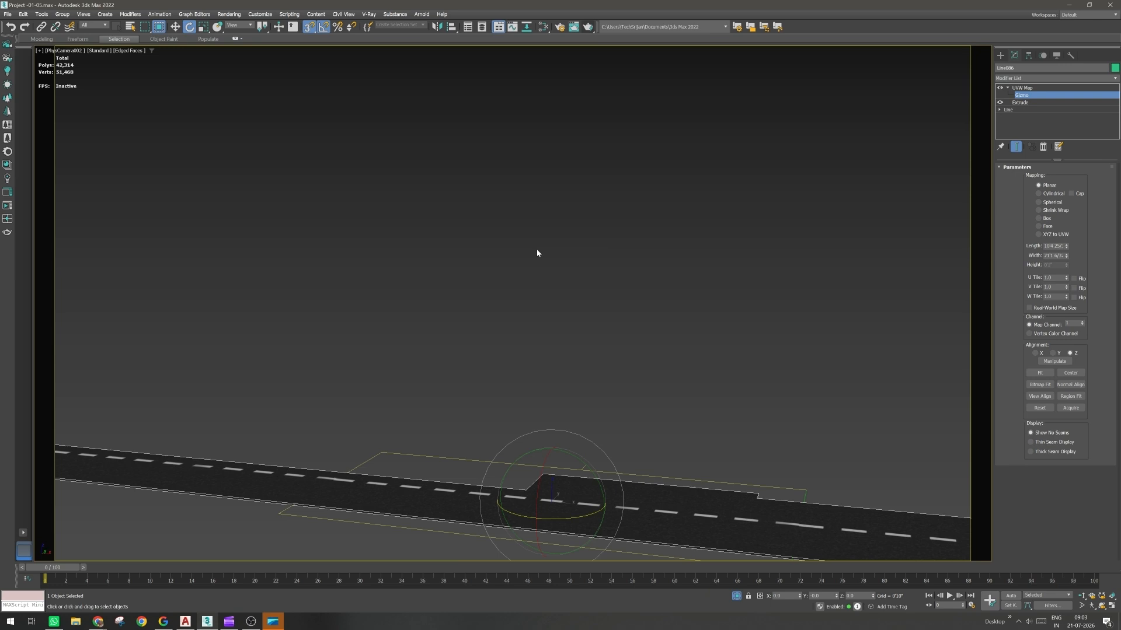
click(738, 597)
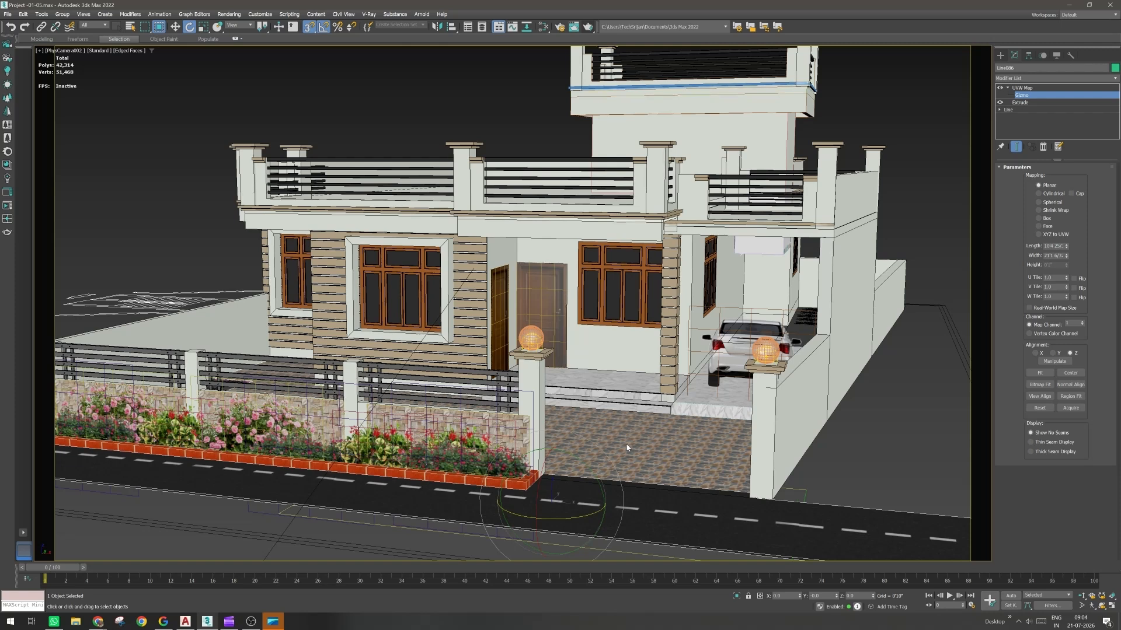
click(1022, 88)
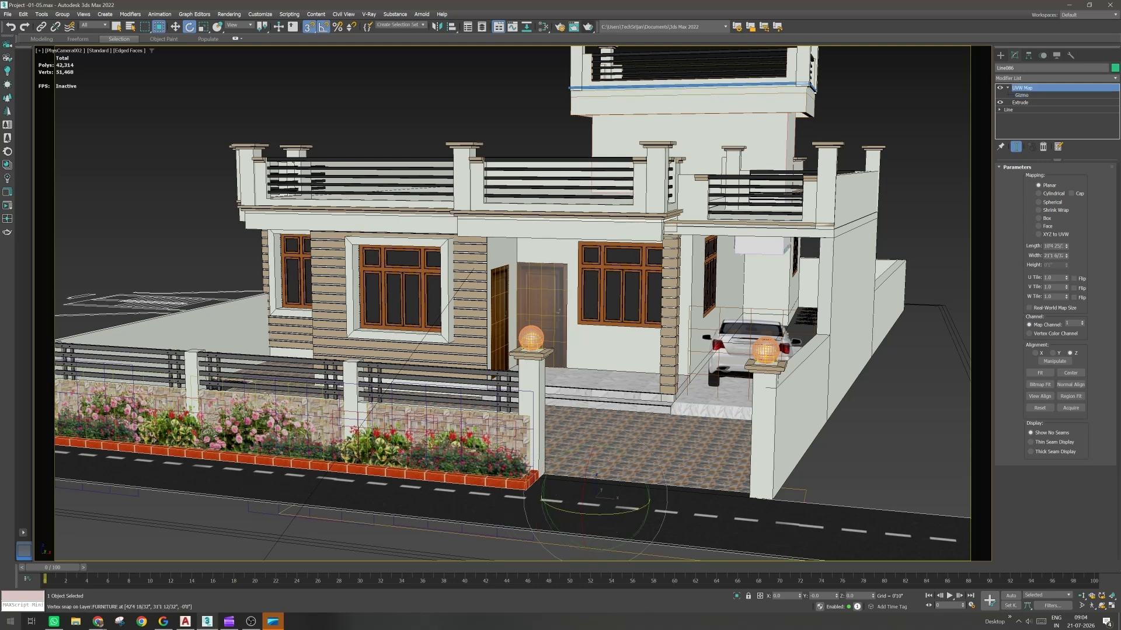
Step: Launch Photoshop again from 3ds Max
key(super)
click(109, 492)
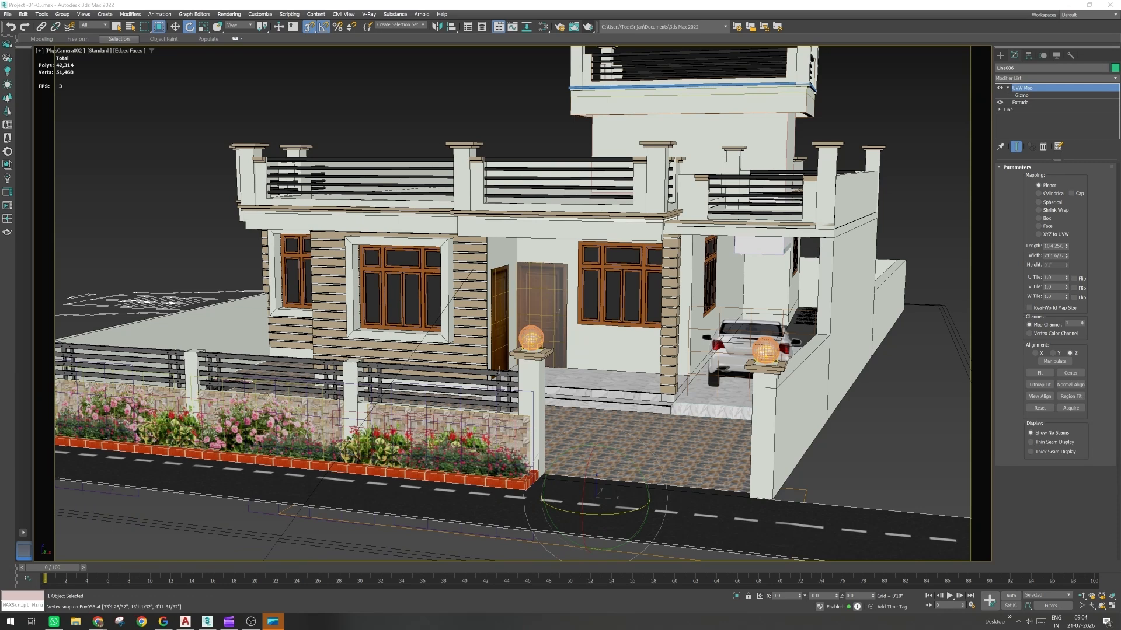
click(275, 626)
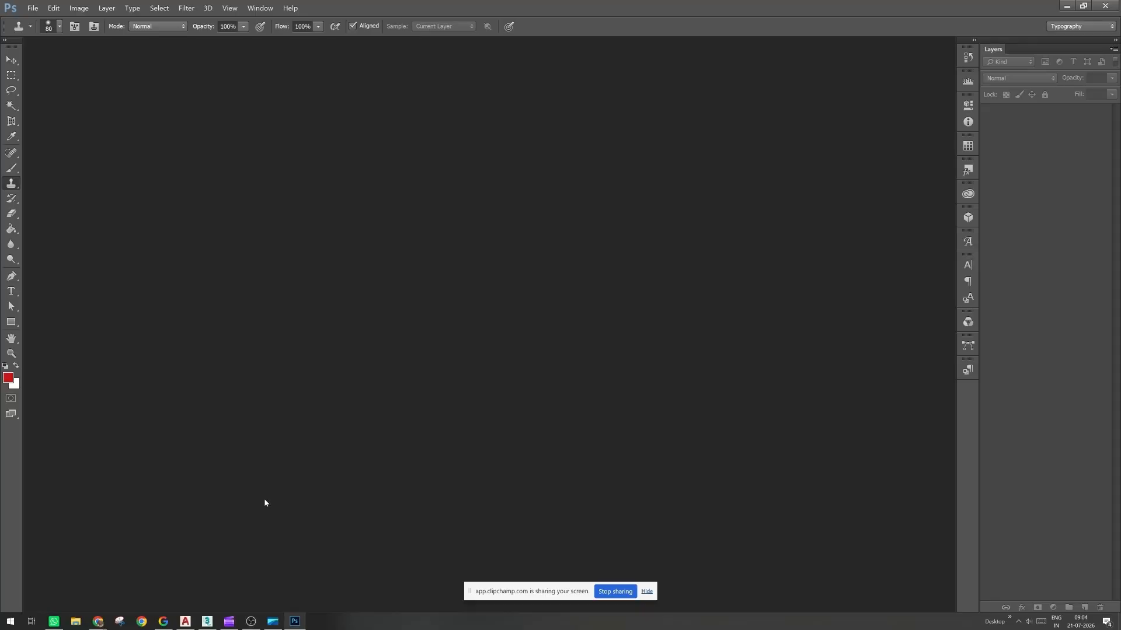
Step: Reopen the recently used road texture Road_Swarn.jpg
click(646, 592)
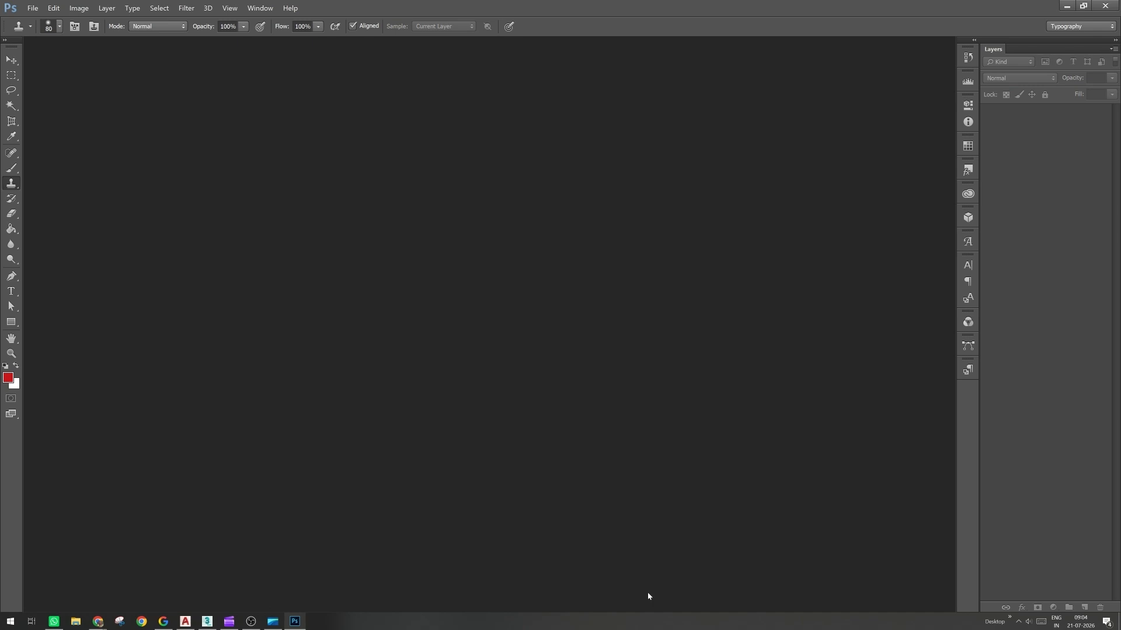
click(34, 9)
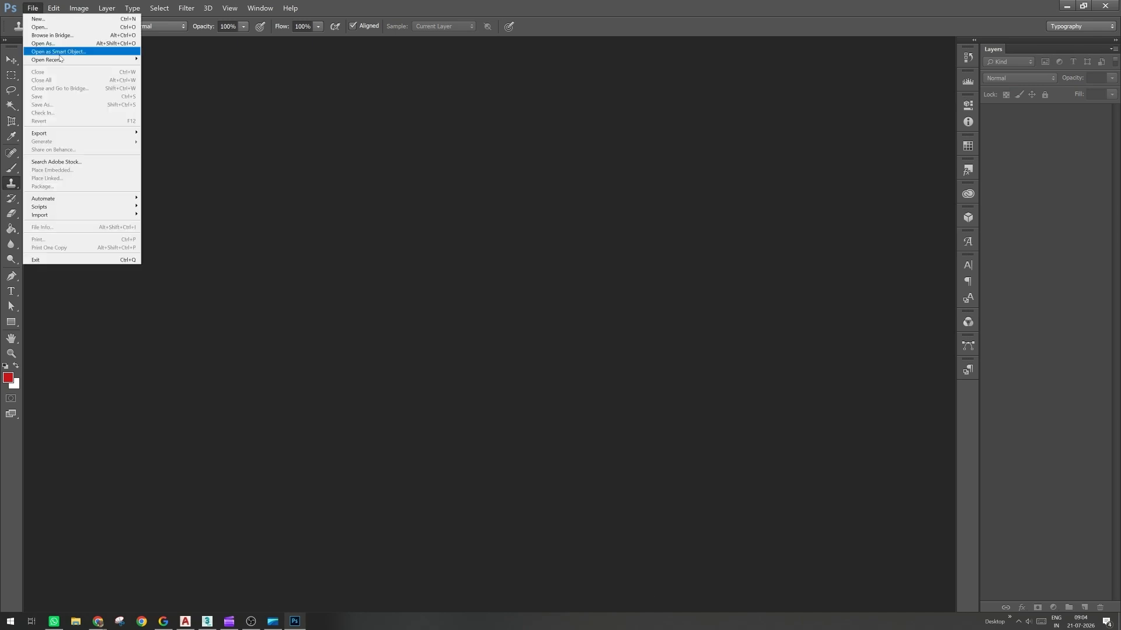
mouse_move(60, 59)
click(188, 61)
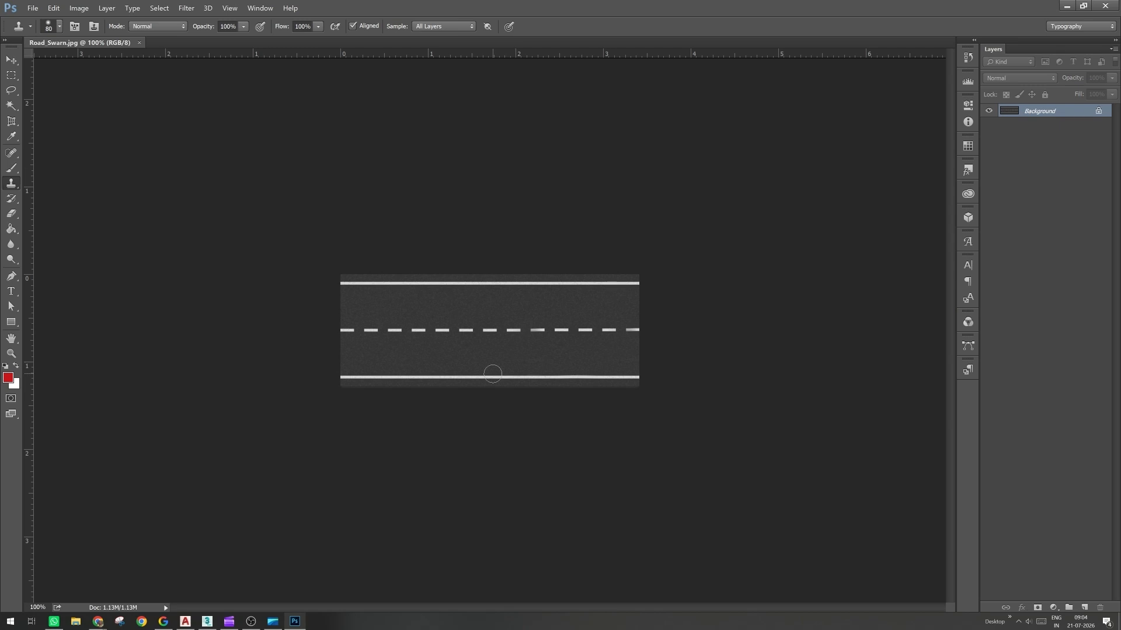
Step: Select the whole road image with a rectangular marquee and duplicate the Background layer as Background copy
alt+scroll(515, 346, up, 1)
alt+scroll(515, 345, up, 3)
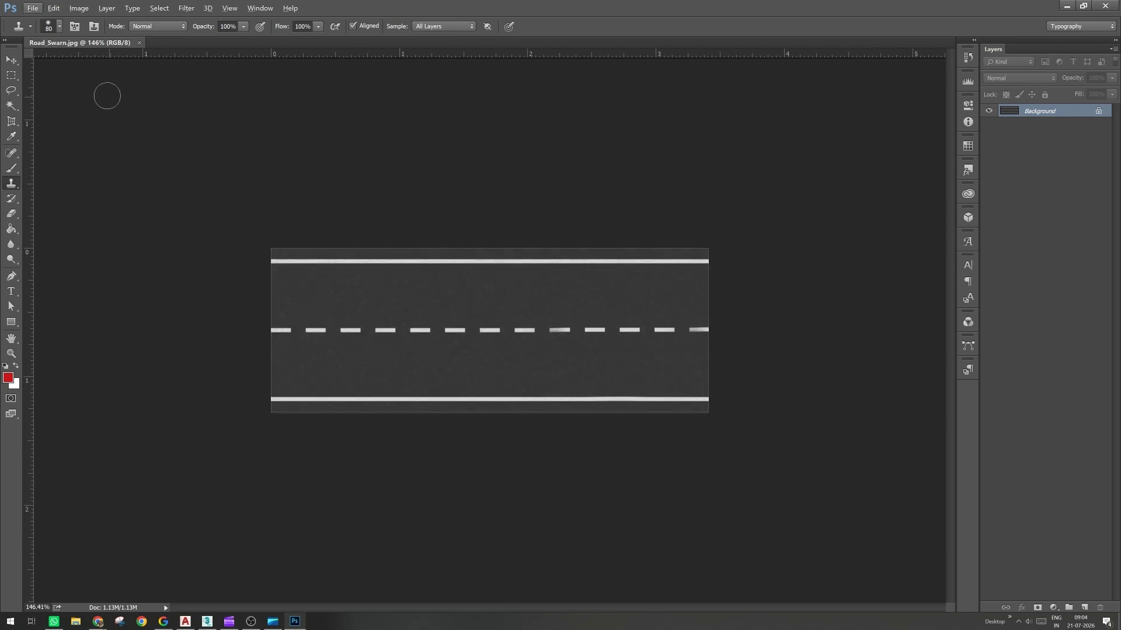
click(11, 76)
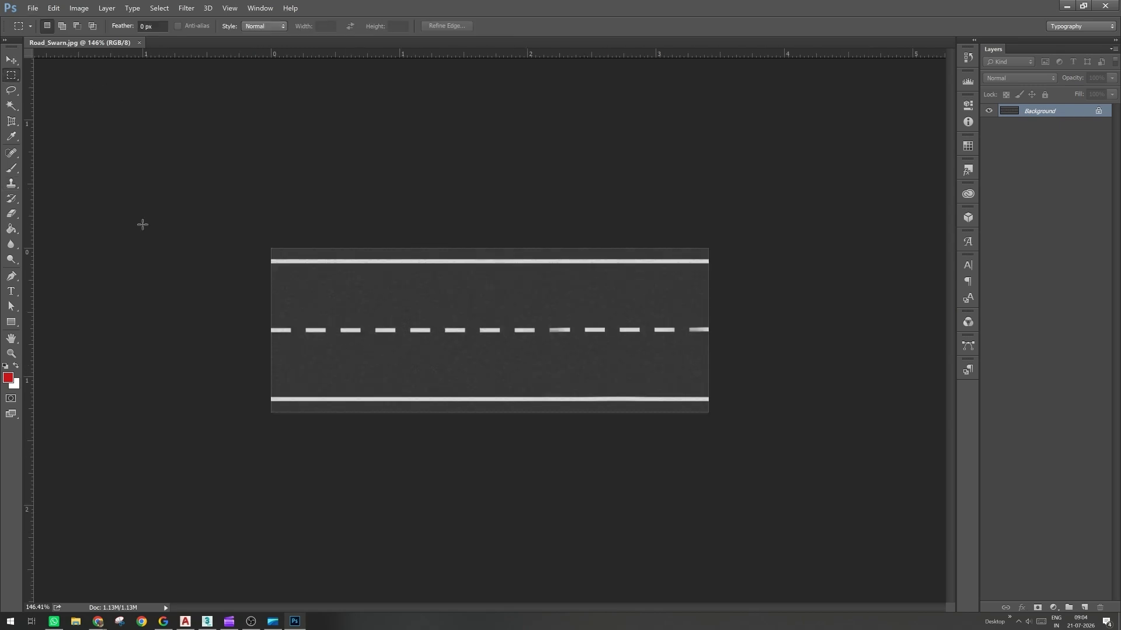
drag(142, 224, 687, 511)
right_click(1064, 130)
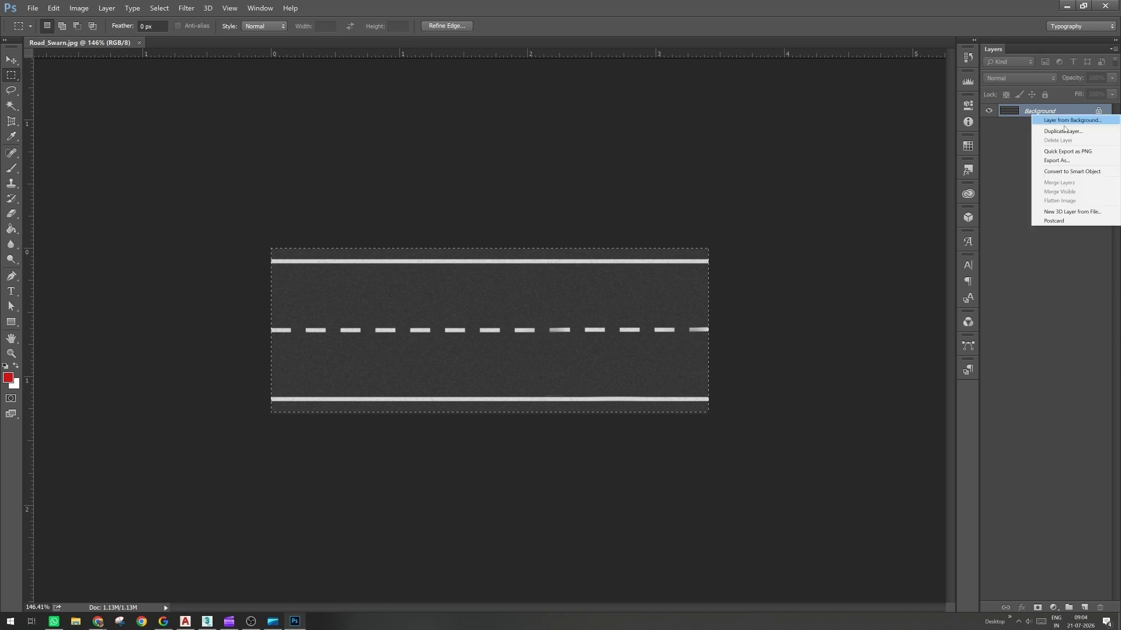
click(1063, 131)
key(Return)
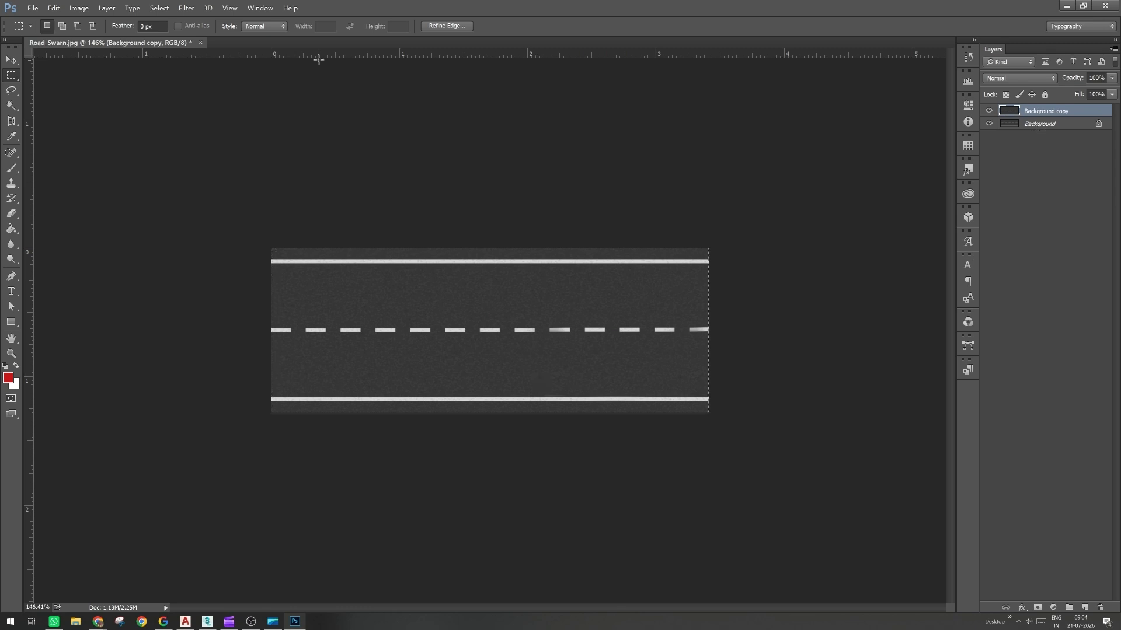
Step: Add a horizontal guide and align it with the upper edge of the first centre dash at the road's left end
click(11, 60)
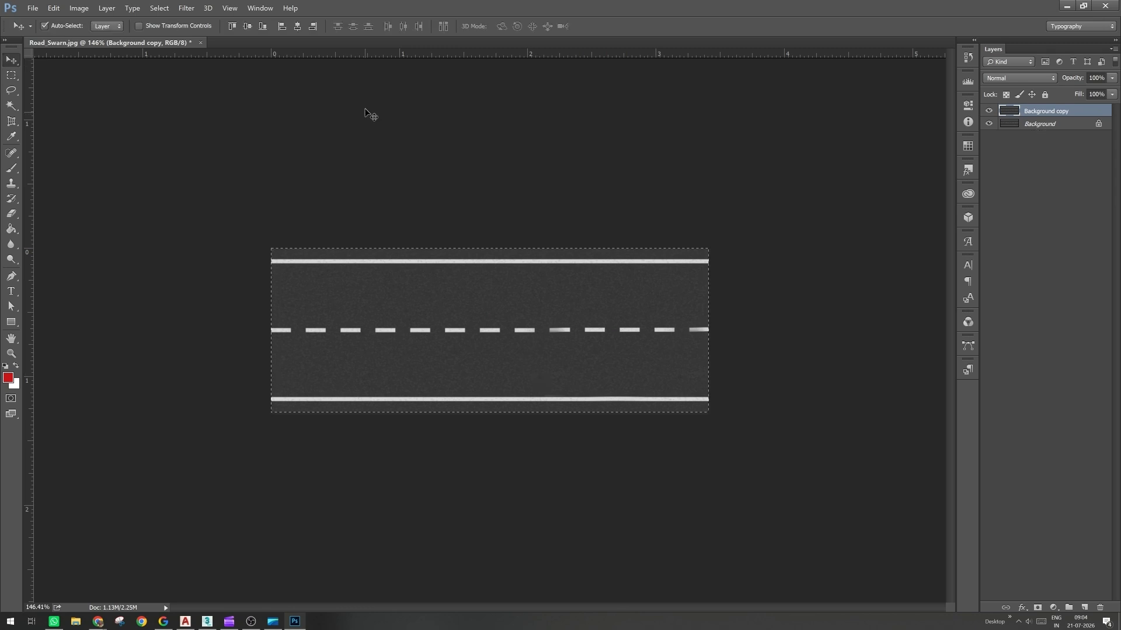
drag(375, 57, 373, 331)
key(ctrl+plus)
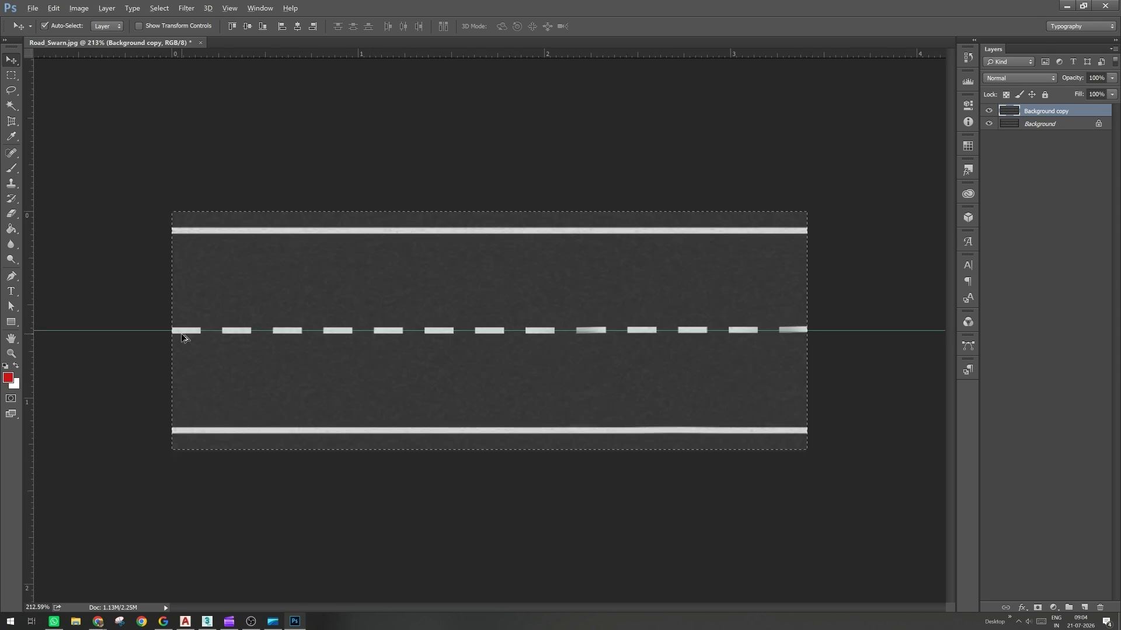
alt+scroll(181, 333, up, 2)
drag(490, 607, 339, 602)
drag(560, 334, 566, 325)
alt+scroll(566, 331, up, 1)
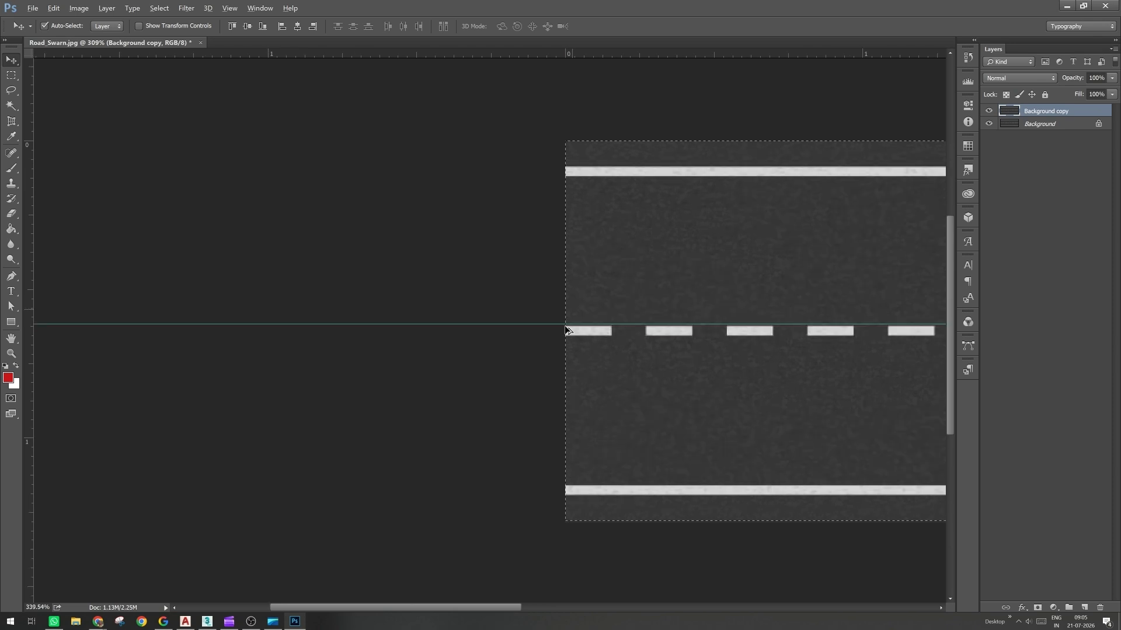
alt+scroll(566, 330, up, 9)
alt+scroll(639, 329, up, 1)
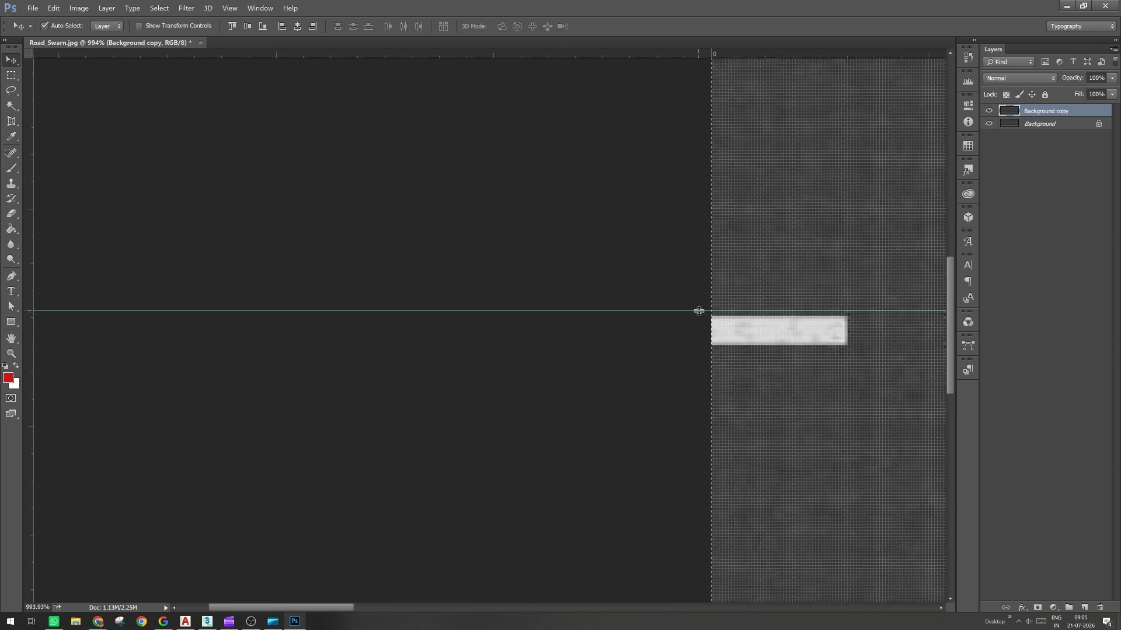
drag(699, 311, 706, 314)
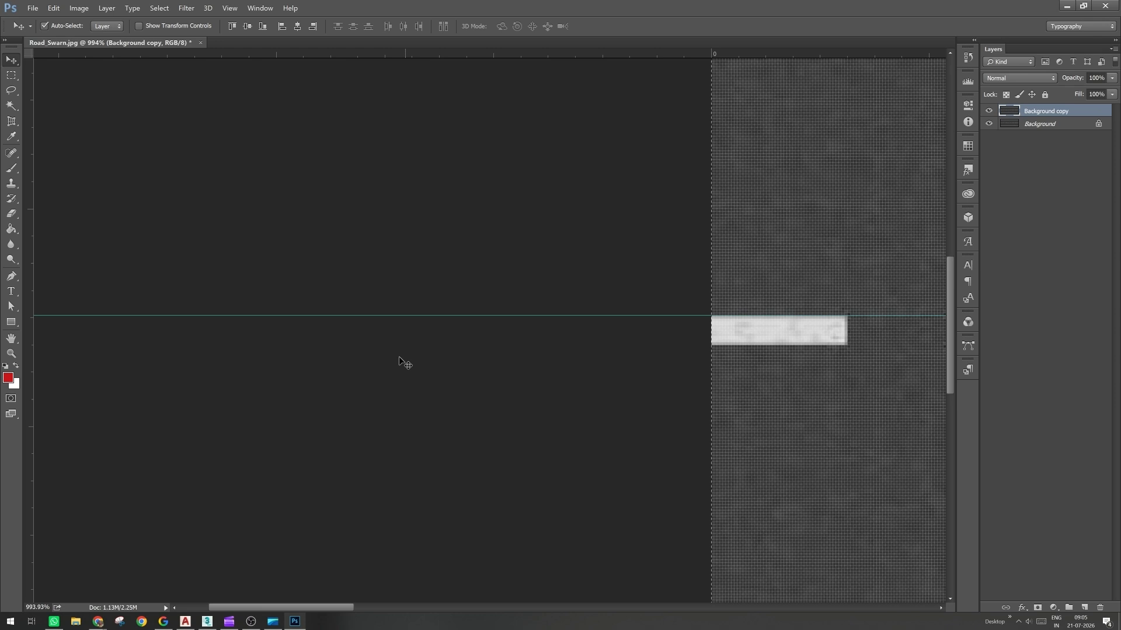
Step: Examine how the centre dashes line up with the guide towards the right end of the road image
alt+scroll(399, 357, down, 5)
alt+scroll(572, 364, down, 4)
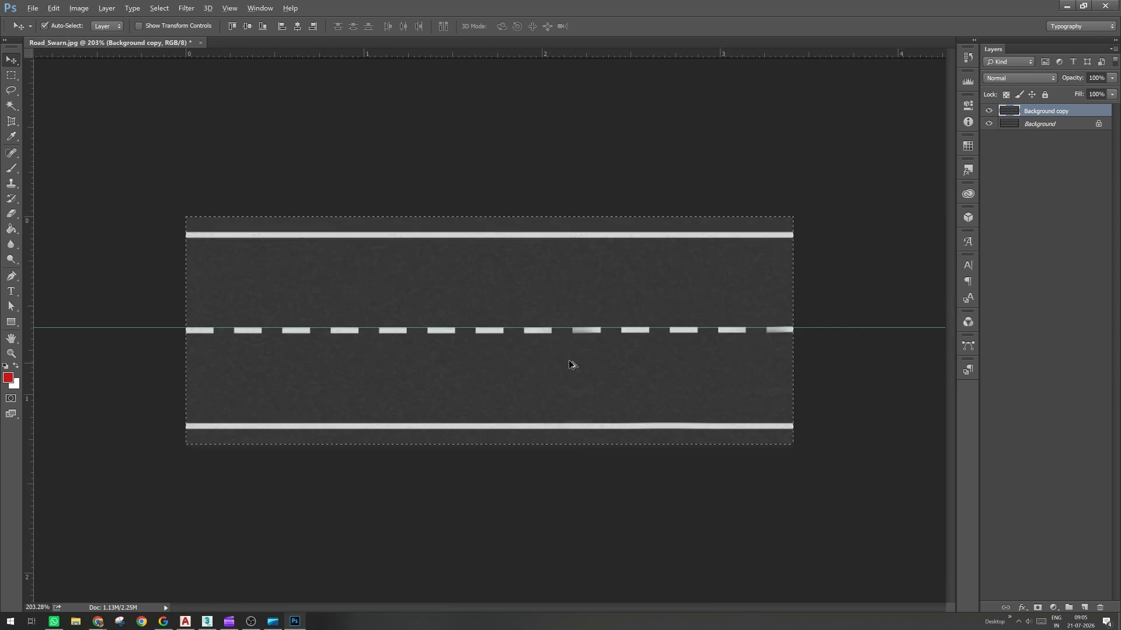
key(ctrl+plus)
alt+scroll(852, 343, up, 1)
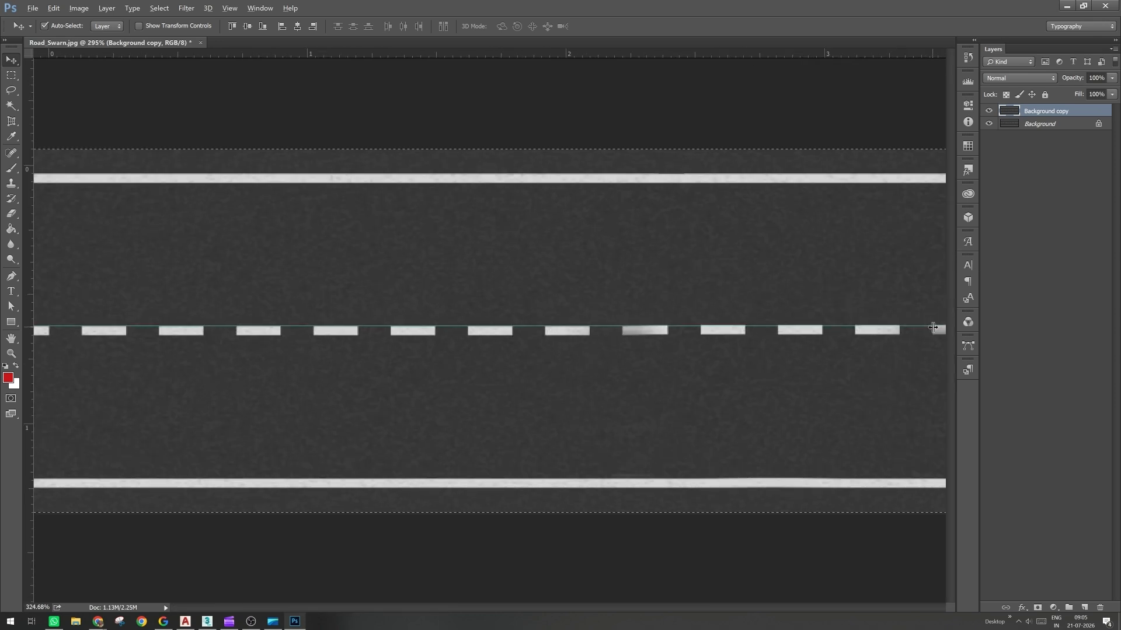
alt+scroll(933, 327, up, 4)
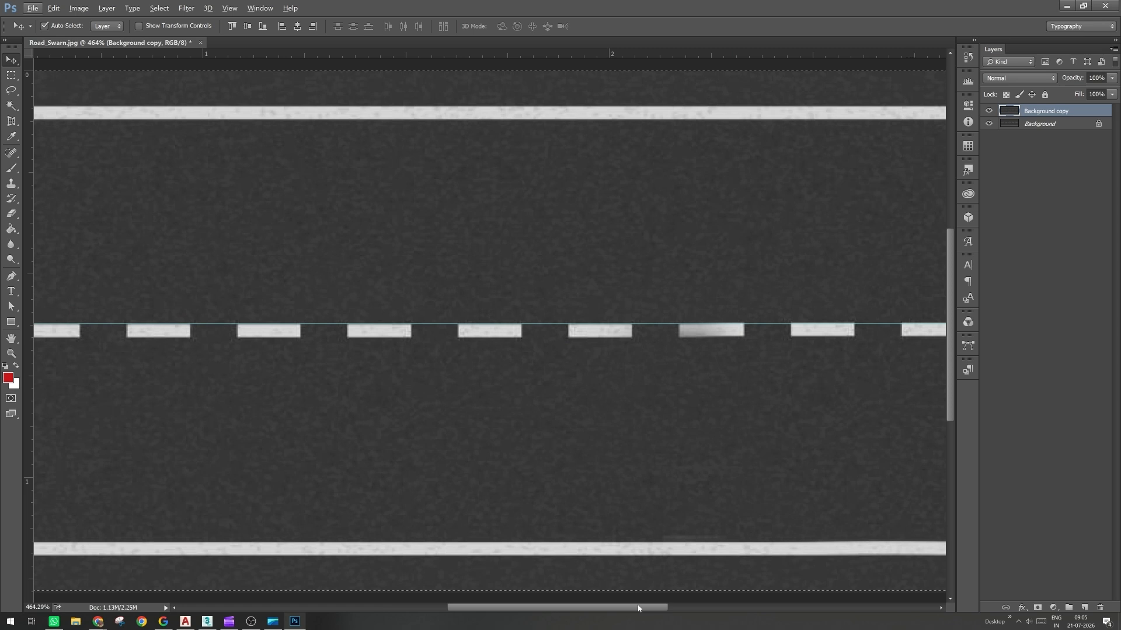
drag(638, 609, 751, 615)
alt+scroll(741, 370, up, 1)
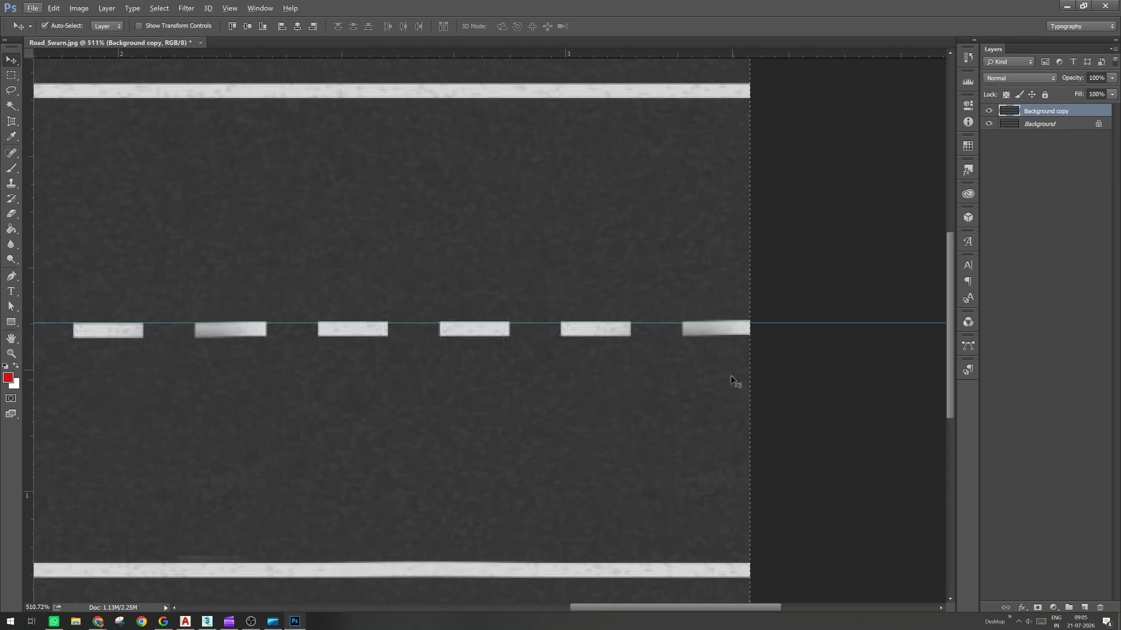
key(ctrl)
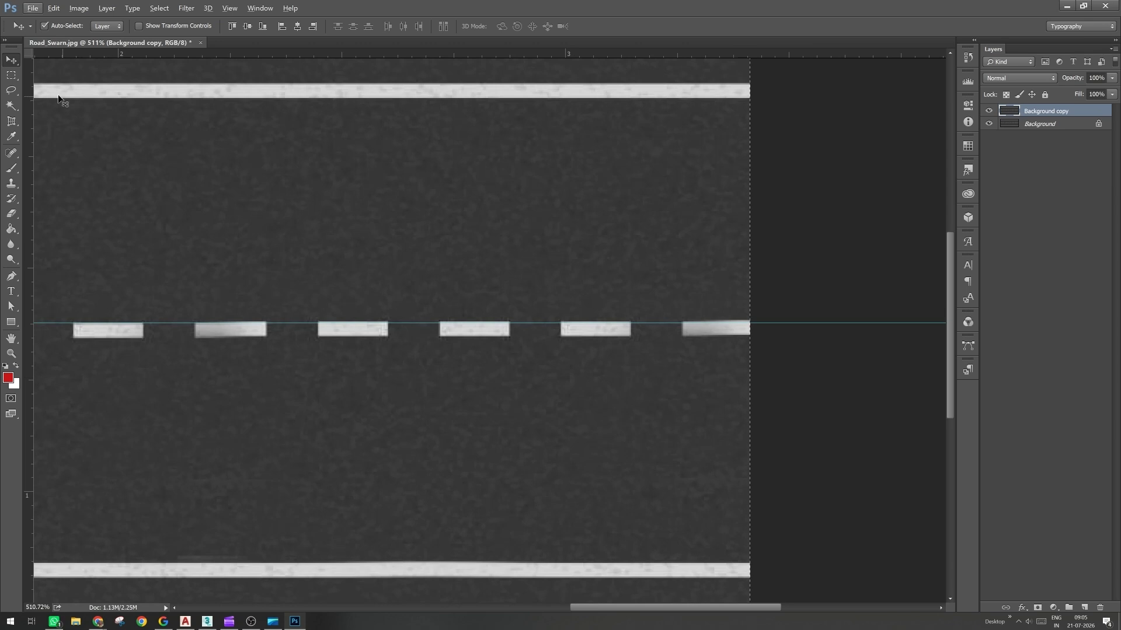
Step: Replace the selection with a full-height marquee around the last five centre dashes and start Free Transform on that part
key(m)
right_click(647, 369)
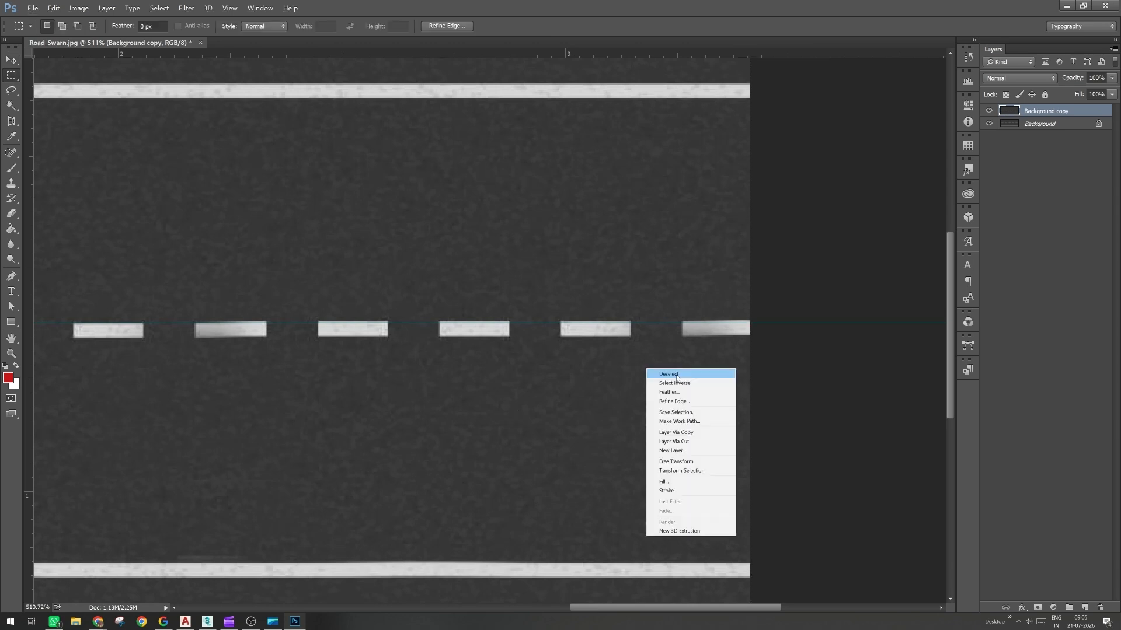
click(676, 375)
alt+scroll(660, 382, down, 2)
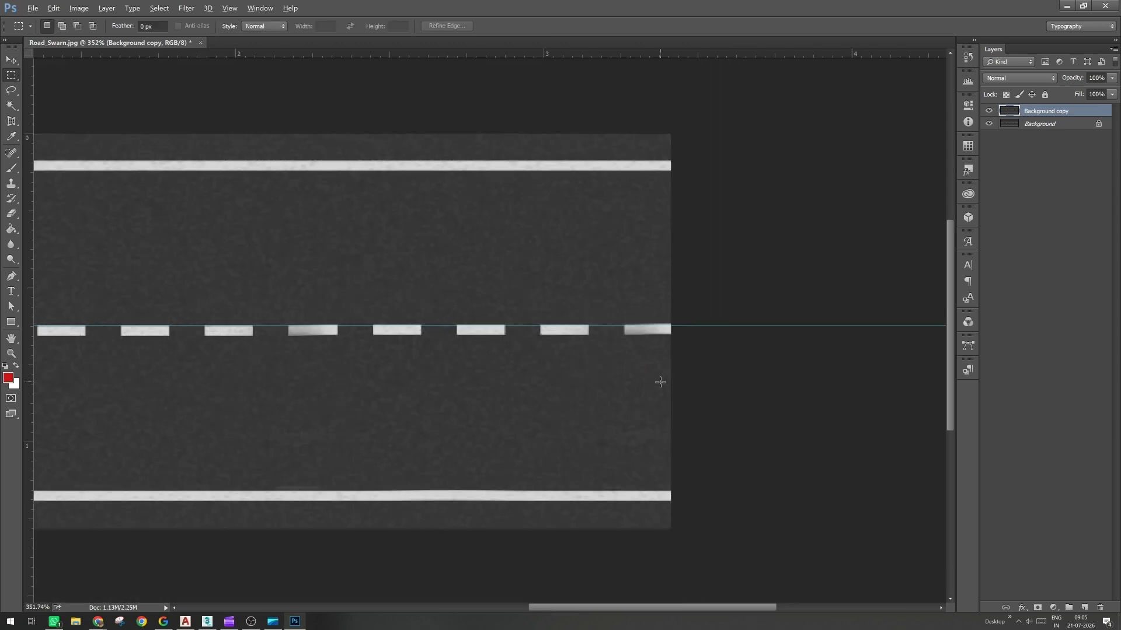
drag(670, 134, 255, 575)
click(54, 8)
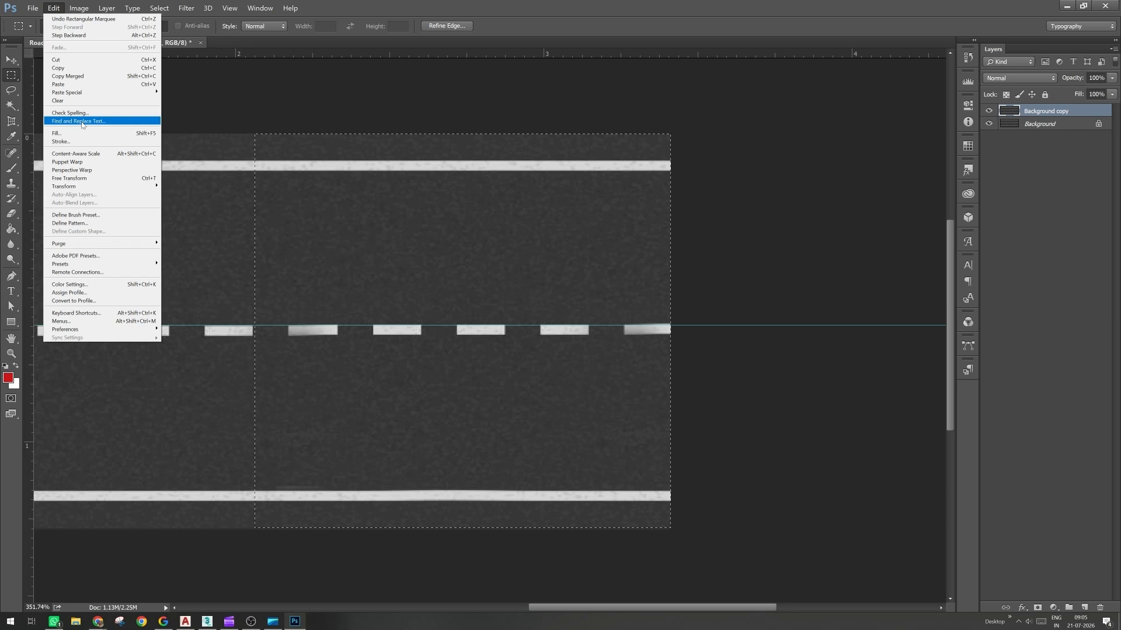
click(94, 178)
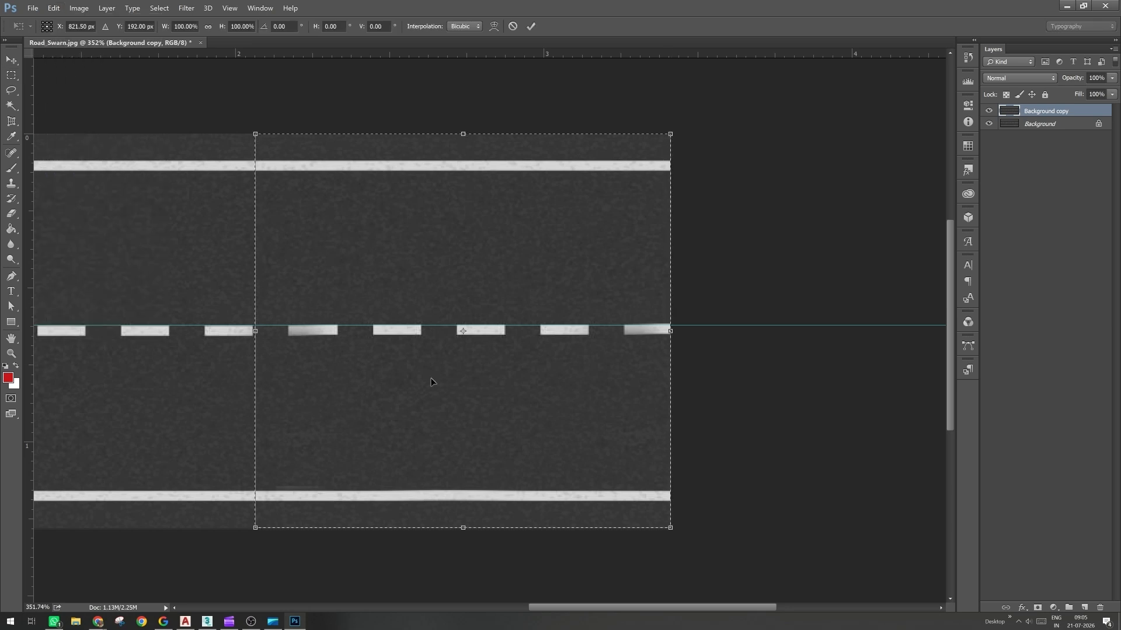
alt+scroll(525, 510, down, 2)
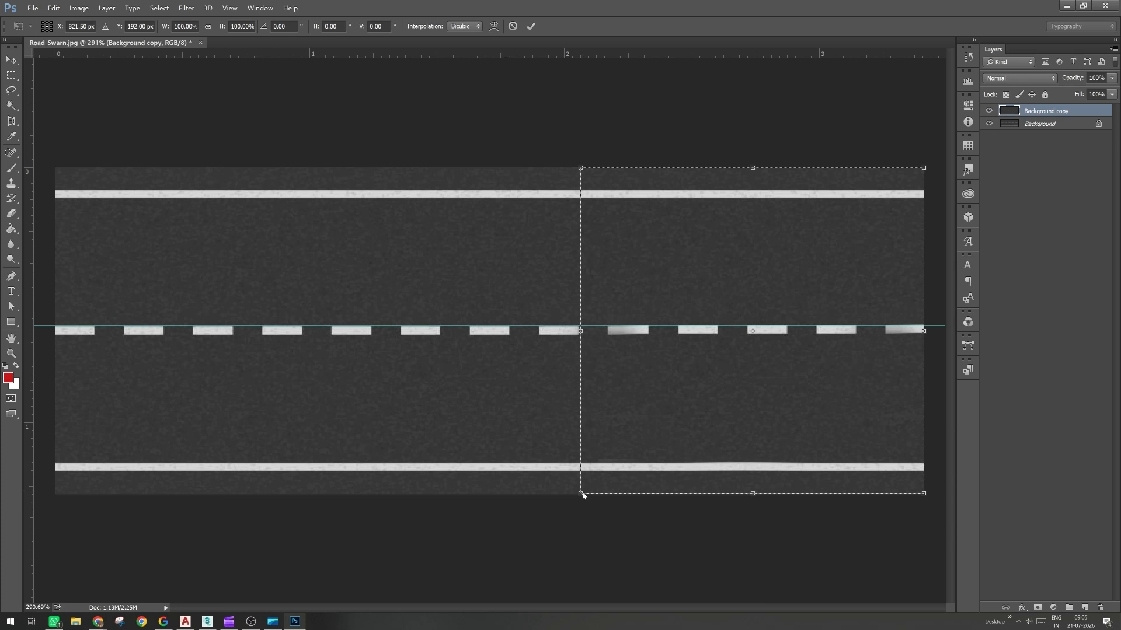
drag(582, 494, 513, 515)
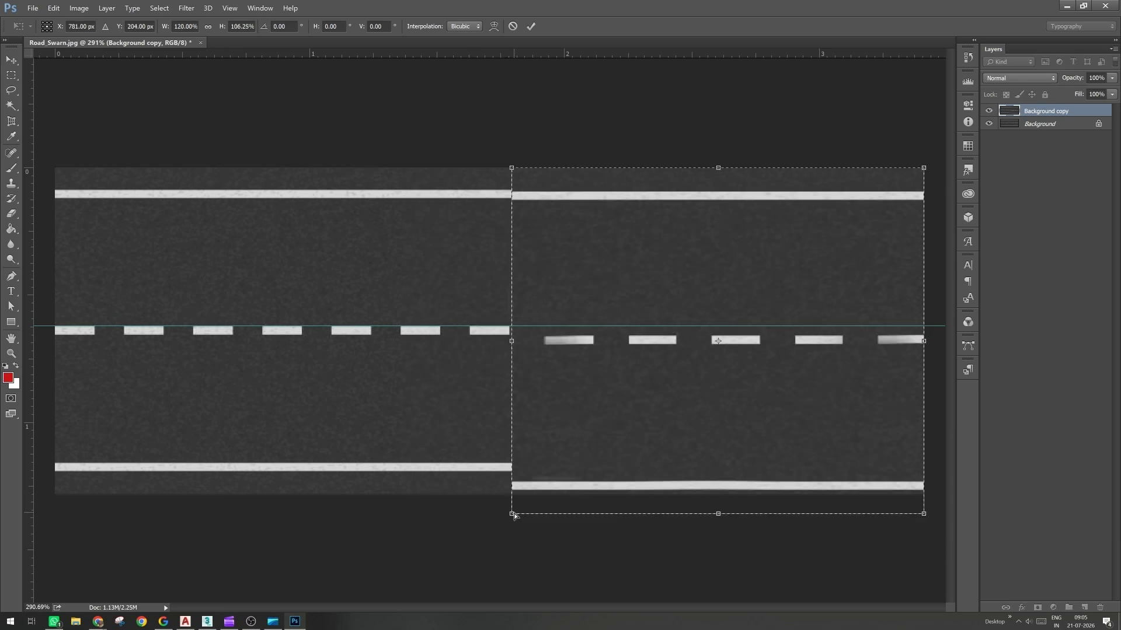
key(ctrl+z)
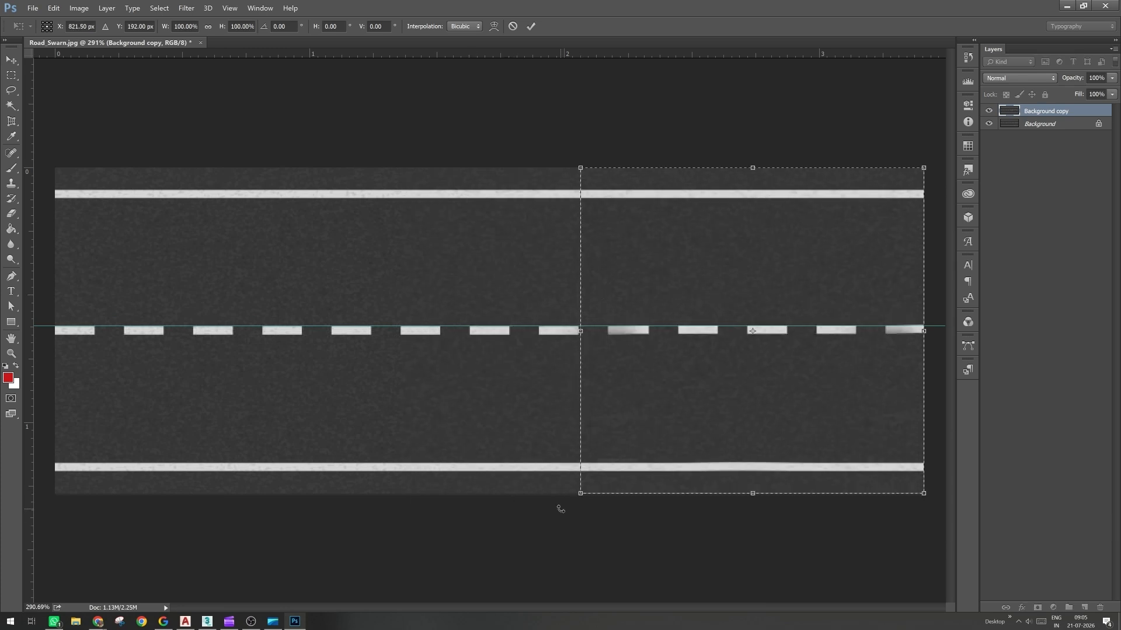
drag(560, 509, 549, 511)
key(ctrl+z)
mouse_move(580, 409)
mouse_down()
mouse_move(580, 383)
mouse_move(570, 407)
mouse_up()
drag(581, 365, 581, 349)
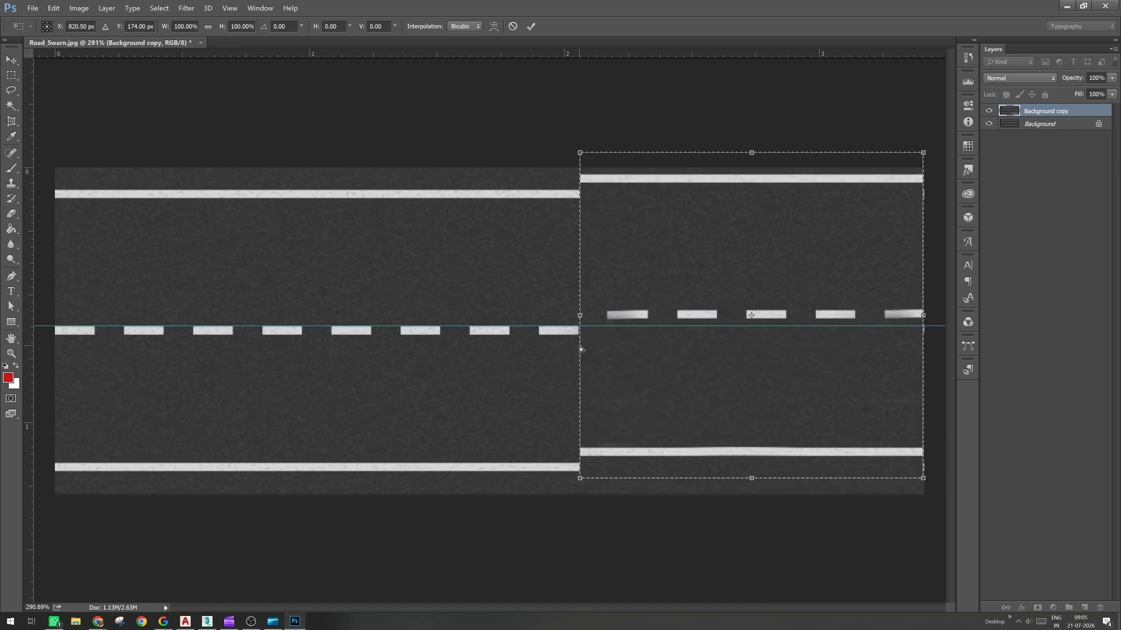
key(ctrl+z)
Step: Switch the transform to Warp mode, try bending the left edge of the selected part inward, and undo the bend
click(494, 26)
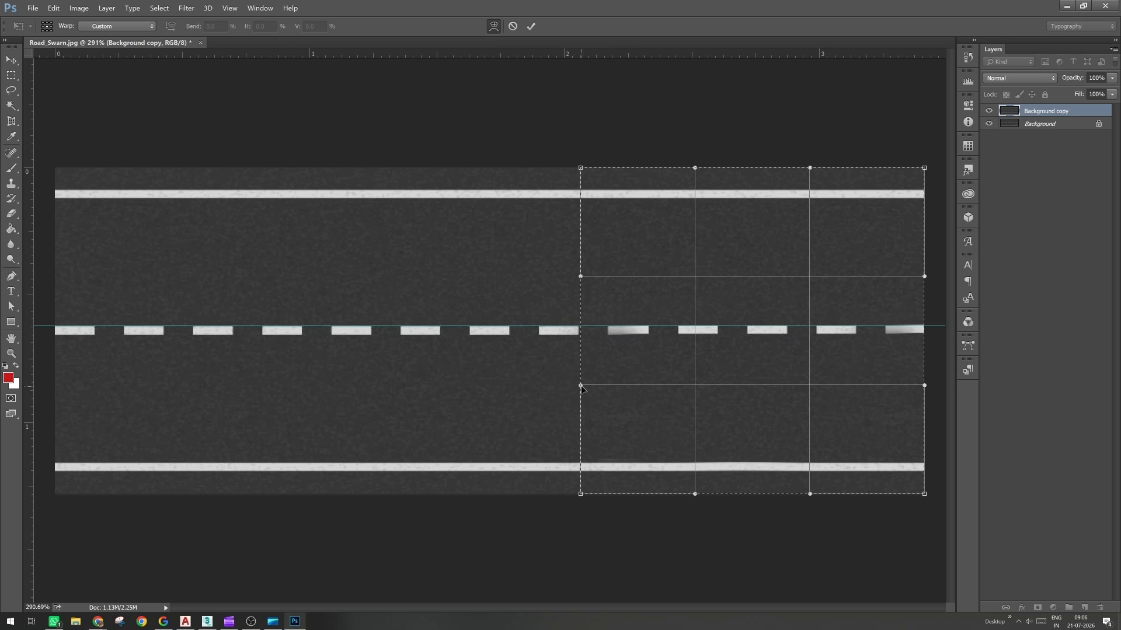
drag(581, 388, 642, 406)
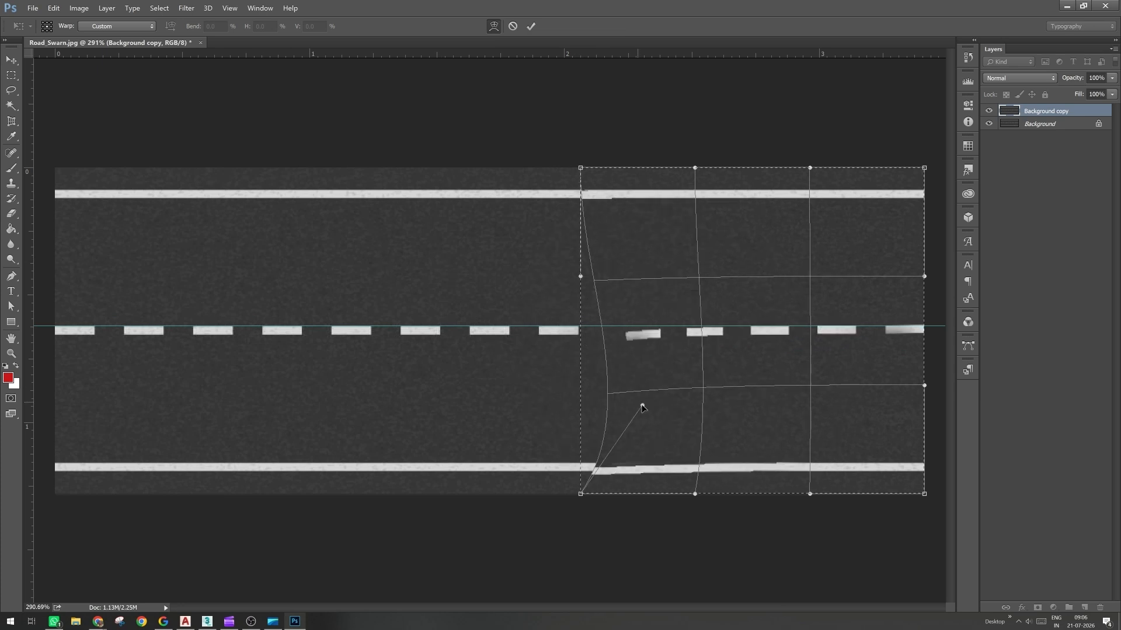
key(ctrl+z)
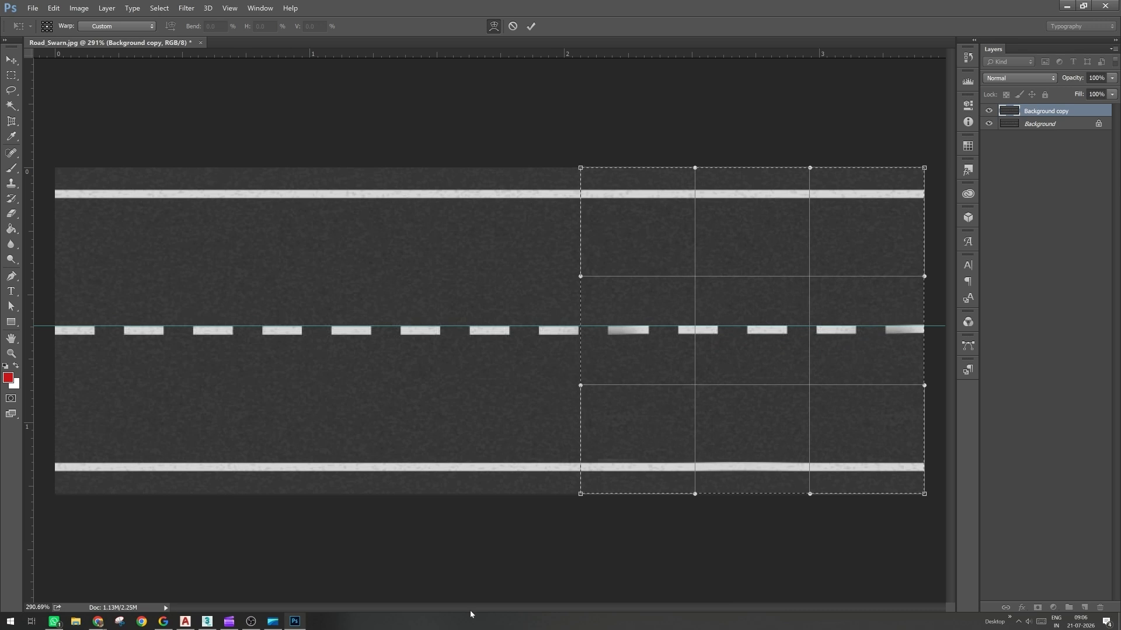
Step: Warp the right edge of the selected road part slightly downward so the end dashes sit just below the guide, and apply the warp
alt+scroll(920, 335, up, 1)
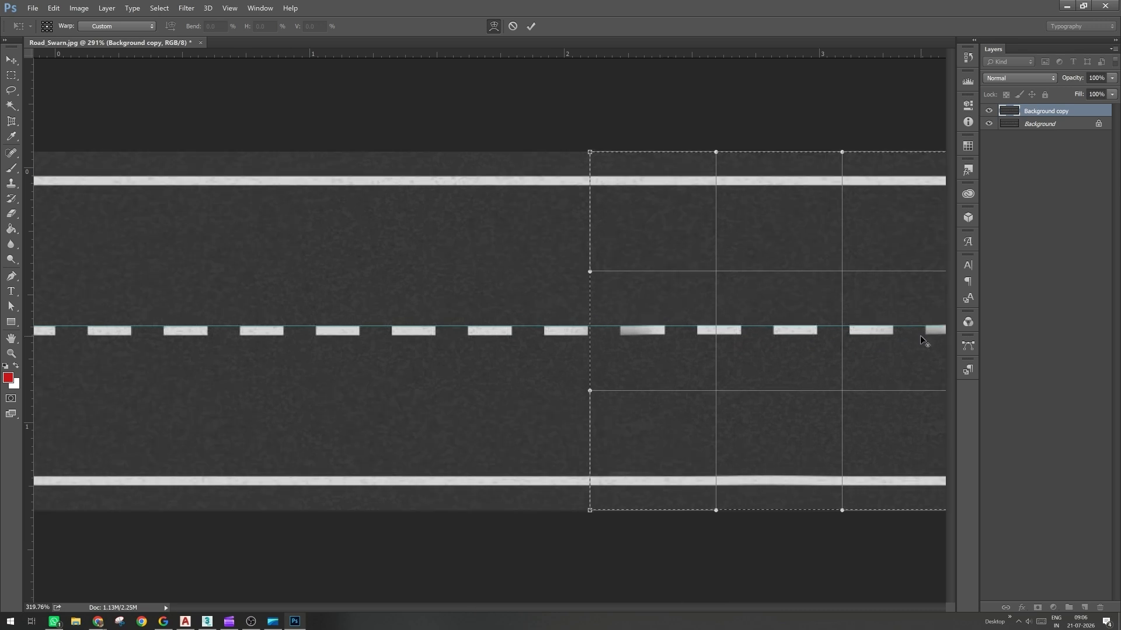
alt+scroll(890, 343, up, 3)
key(alt+space)
click(891, 343)
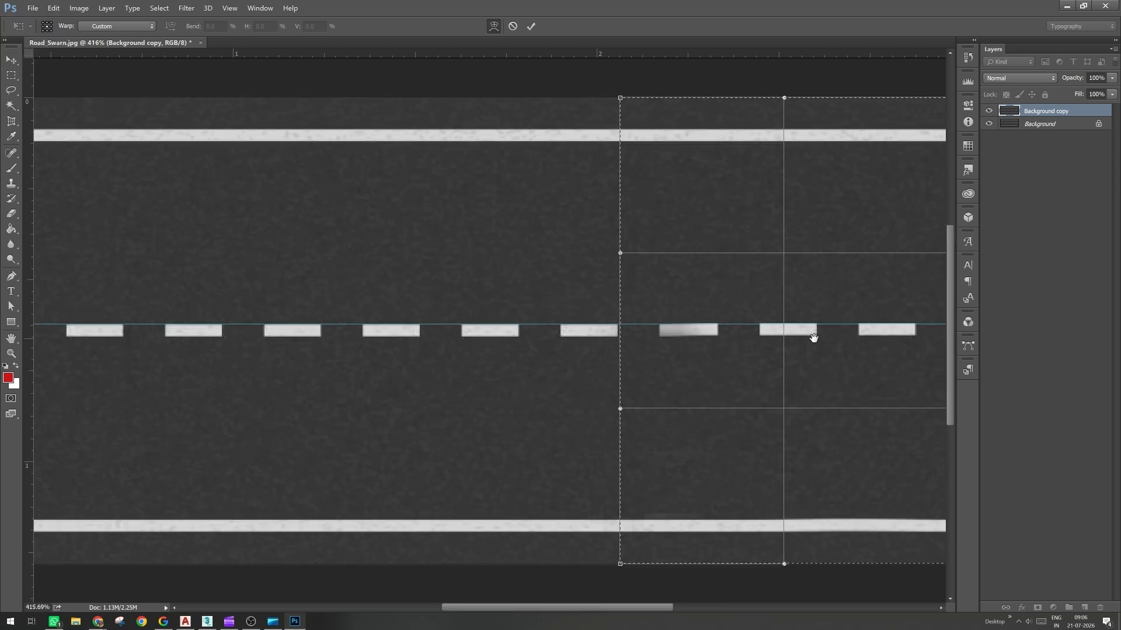
drag(814, 338, 344, 368)
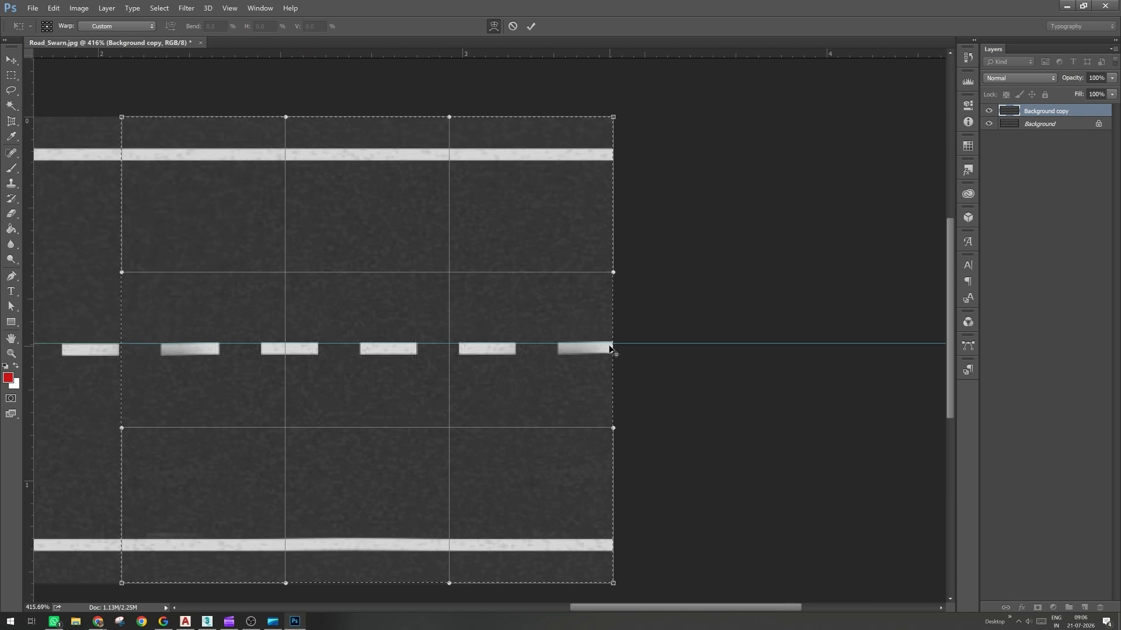
alt+scroll(609, 346, up, 4)
alt+scroll(670, 369, up, 1)
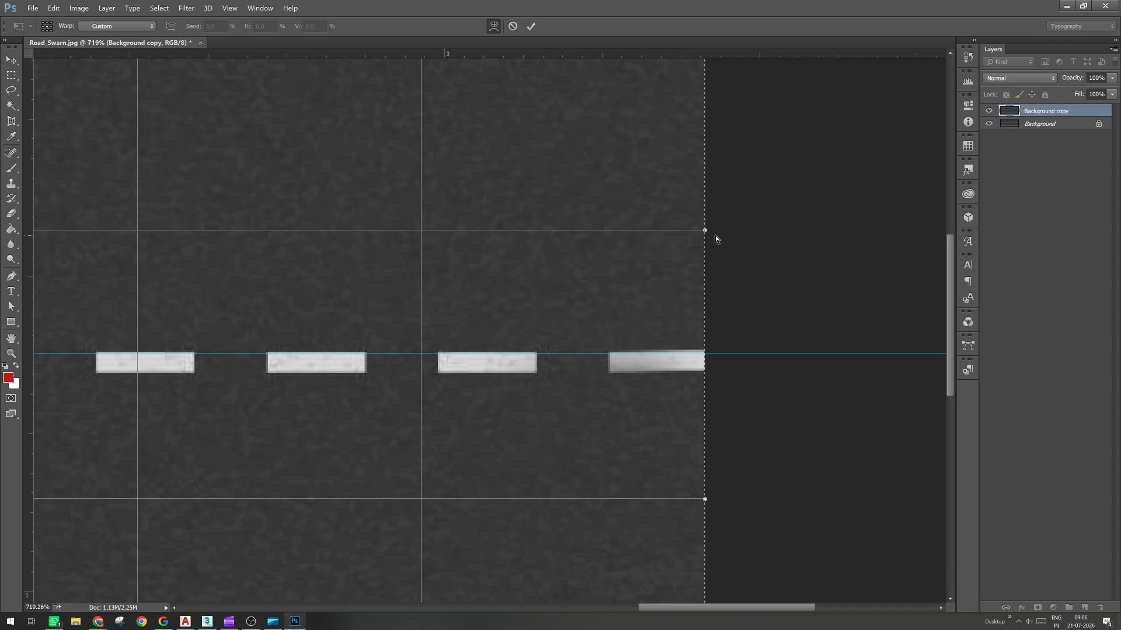
mouse_move(706, 231)
mouse_down()
mouse_move(494, 263)
mouse_move(642, 254)
mouse_move(706, 227)
mouse_move(708, 464)
mouse_move(707, 243)
mouse_up()
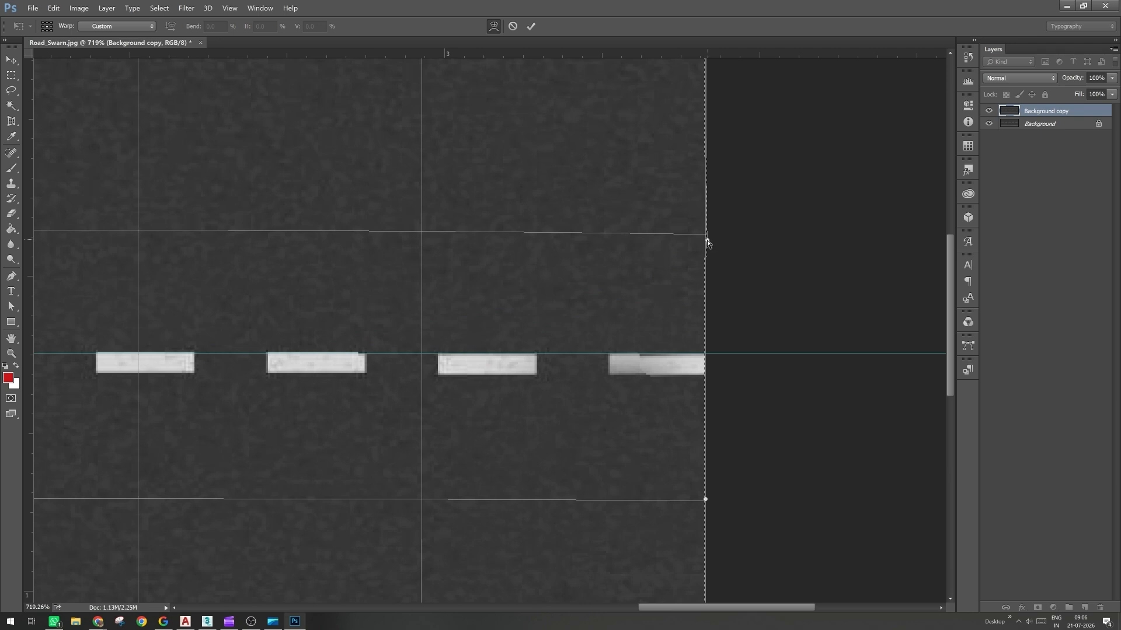
drag(706, 240, 703, 241)
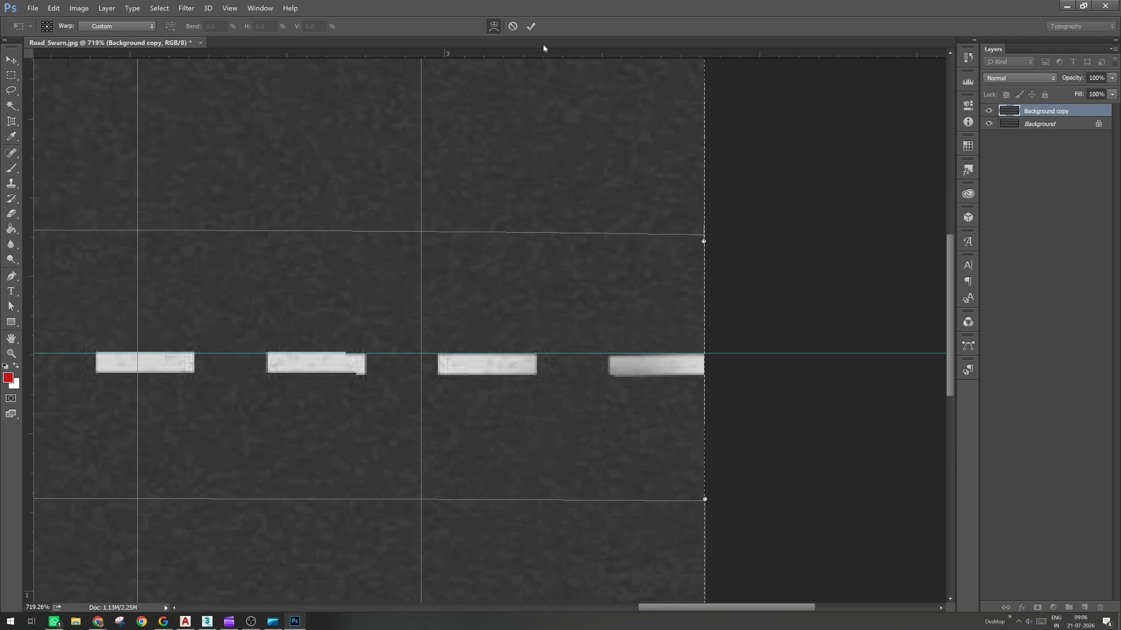
click(531, 27)
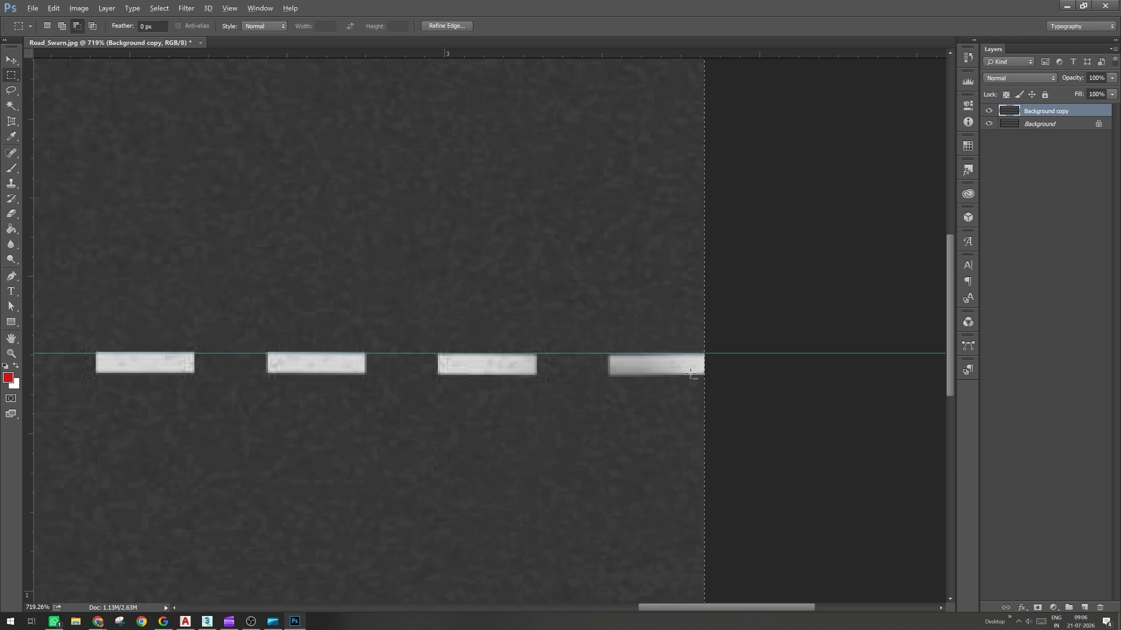
Step: Switch to 3ds Max and examine how the centre dashes meet at the texture seam on the road strip
key(ctrl+minus)
key(ctrl+minus)
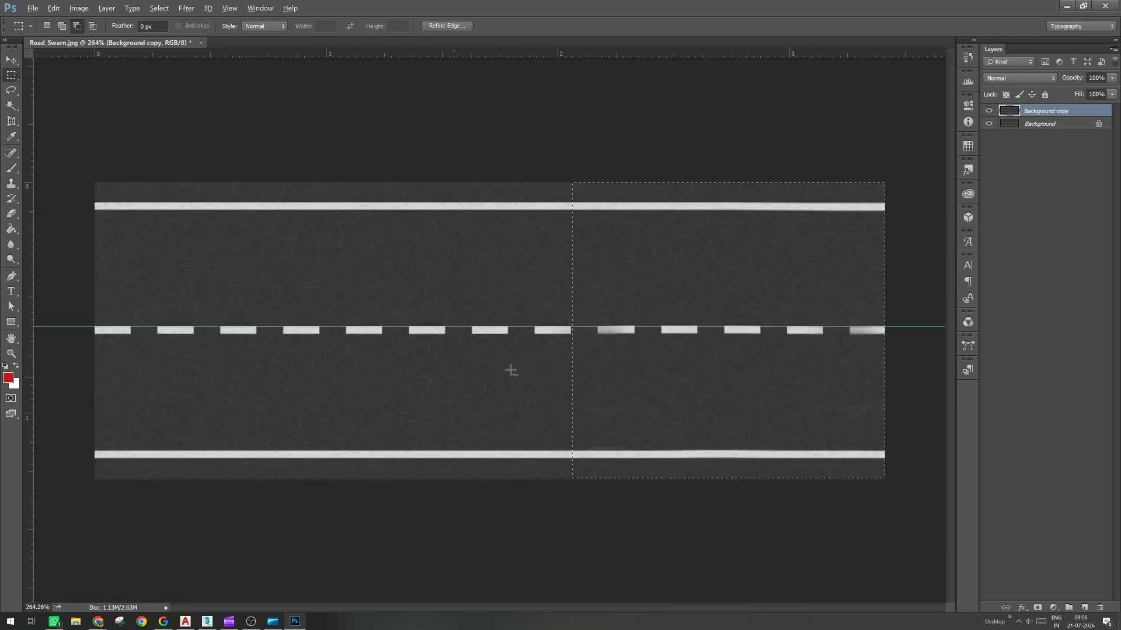
alt+scroll(511, 370, down, 1)
key(alt)
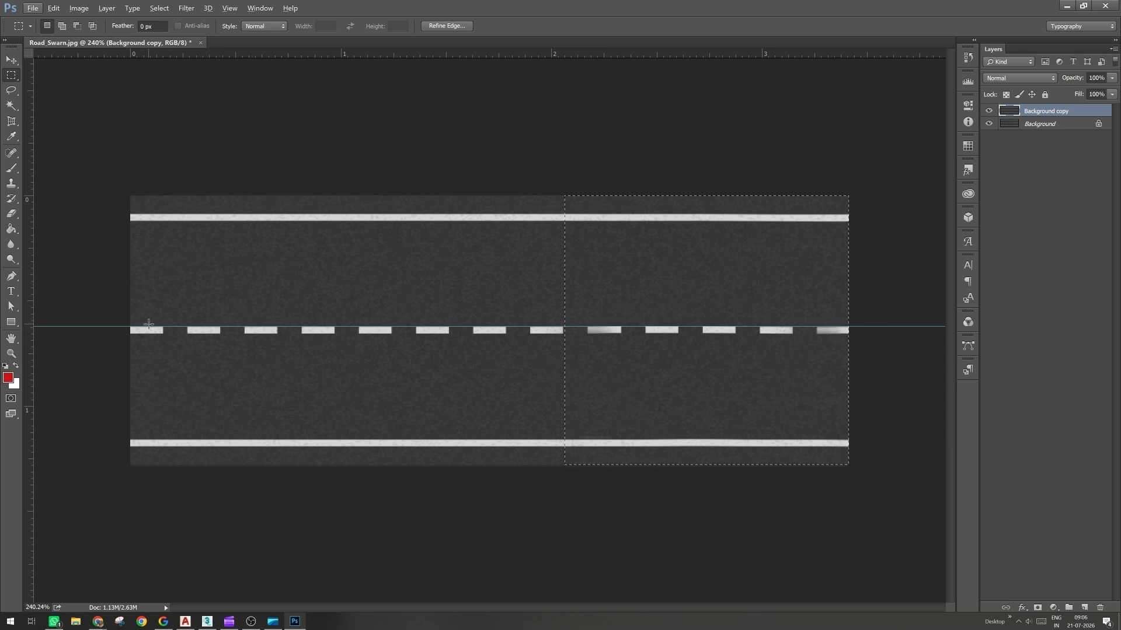
click(210, 624)
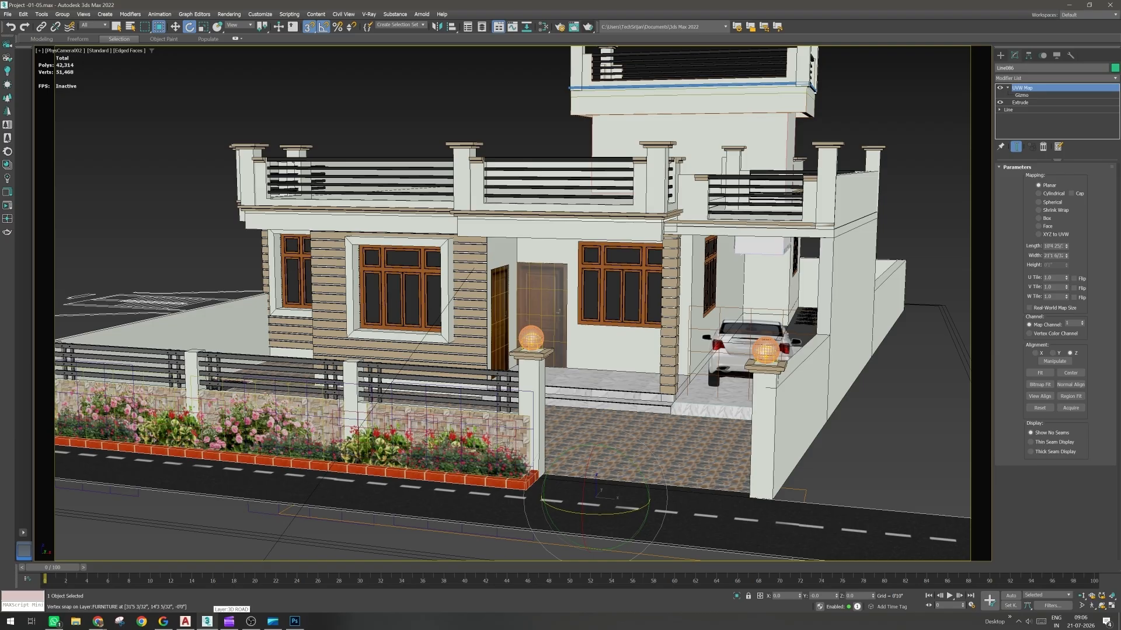
middle_drag(508, 443, 514, 393)
key(ctrl+z)
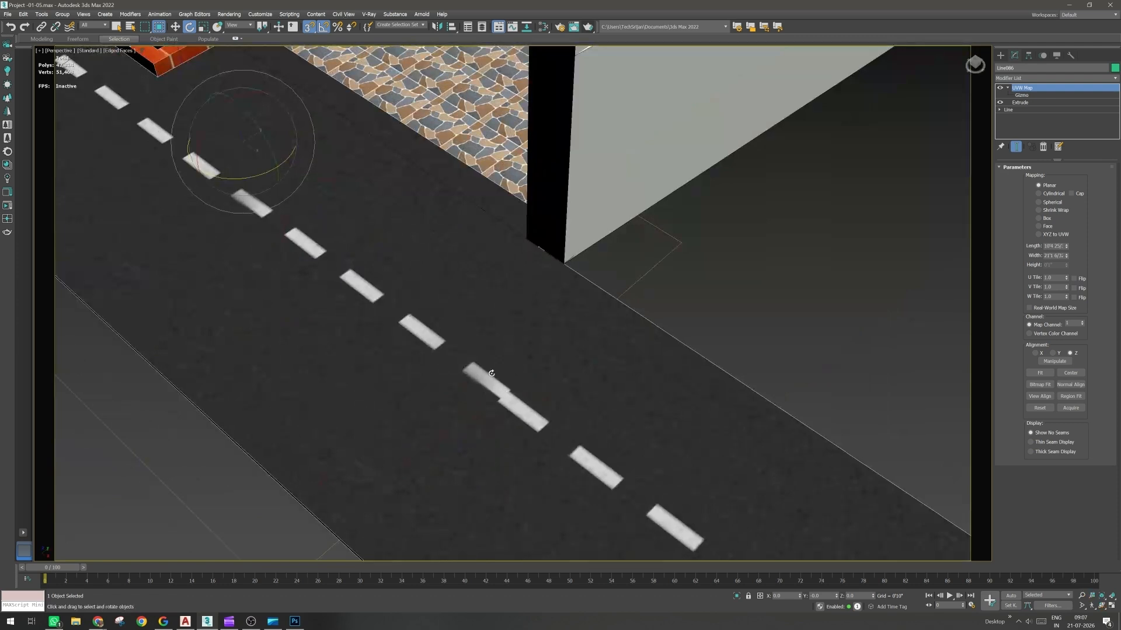
Step: Switch back to Photoshop and crop both ends of the road image so the first and last centre dashes are each cut roughly in half
key(alt+Tab)
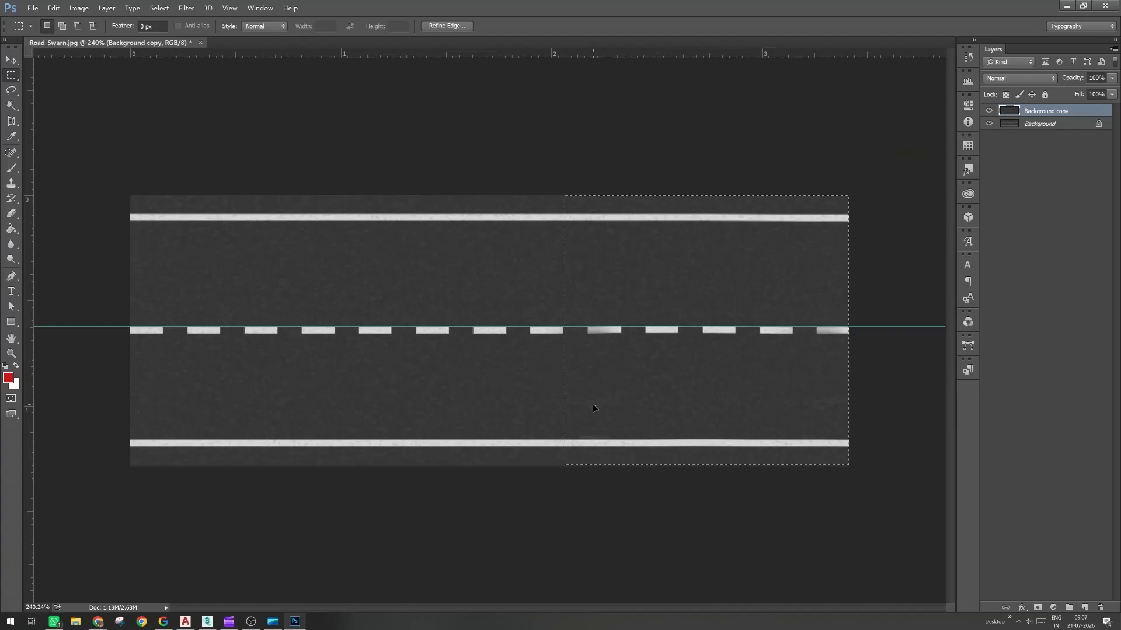
click(14, 124)
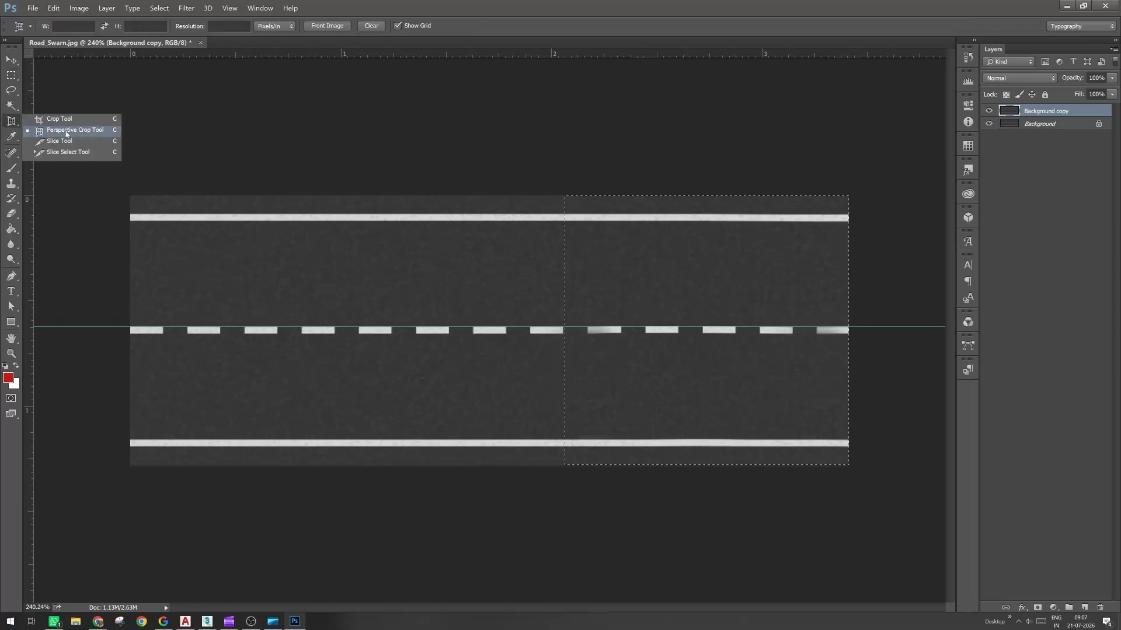
click(58, 119)
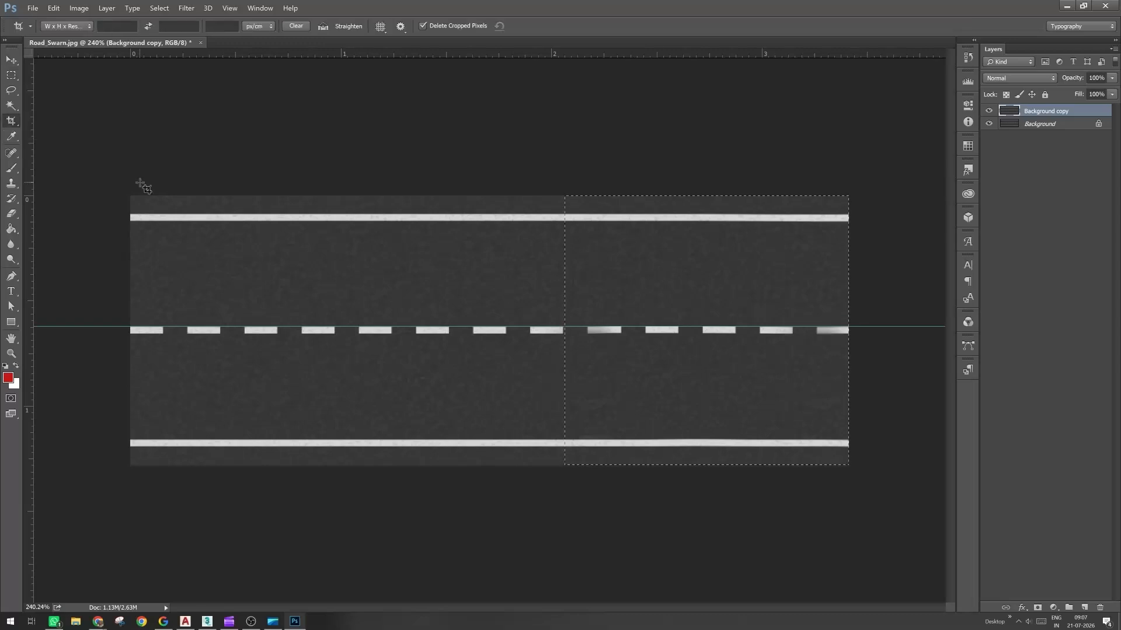
drag(140, 185, 833, 519)
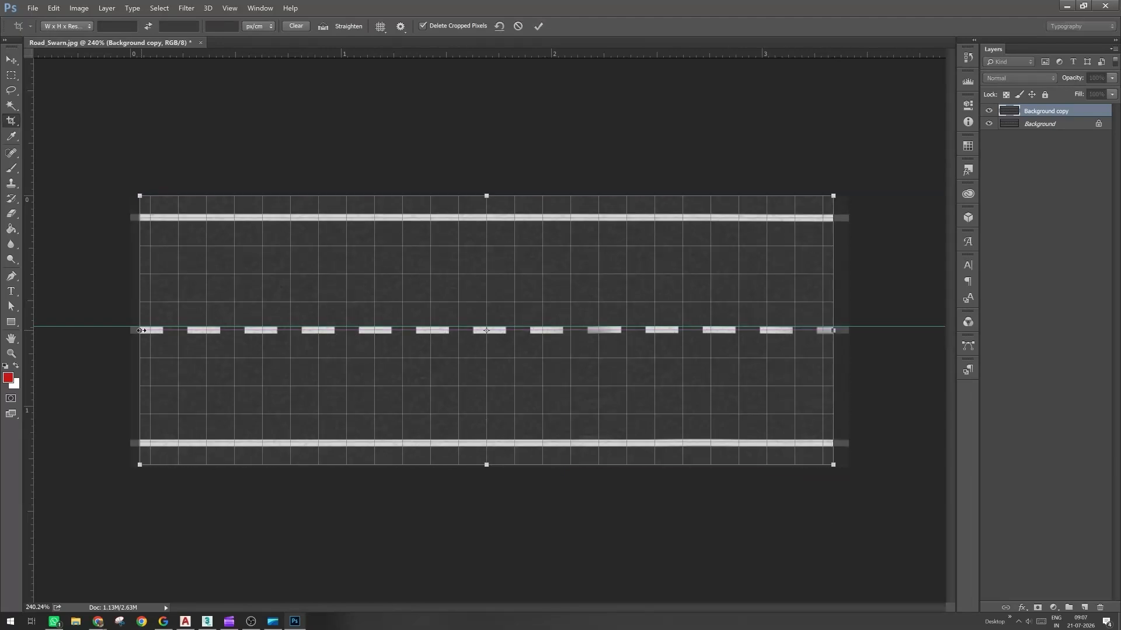
drag(141, 330, 148, 331)
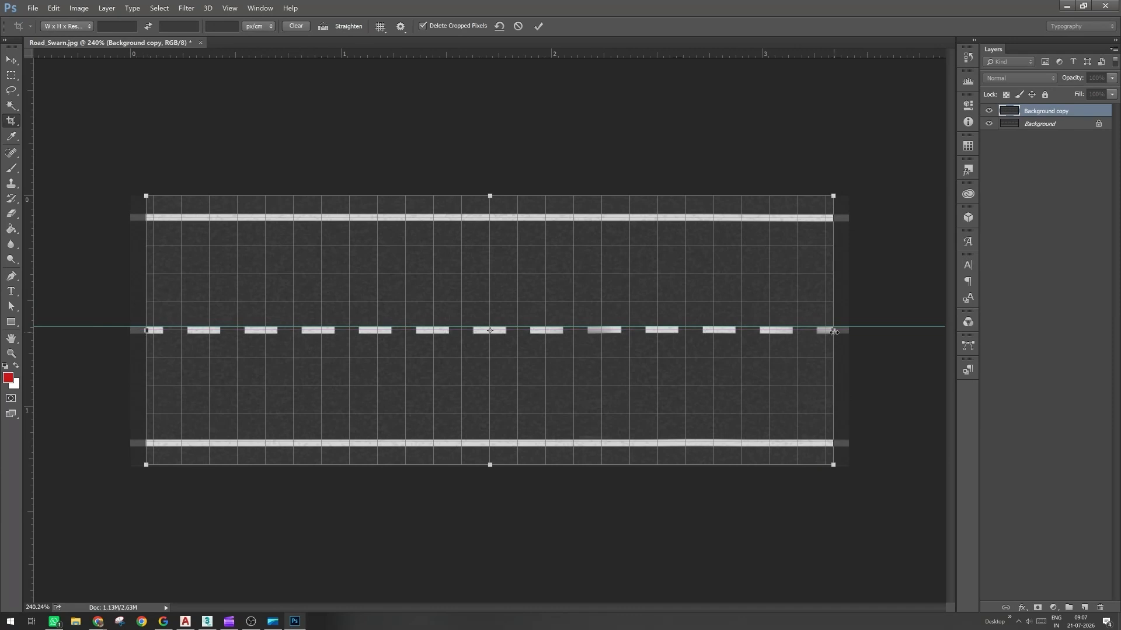
click(537, 26)
key(ctrl)
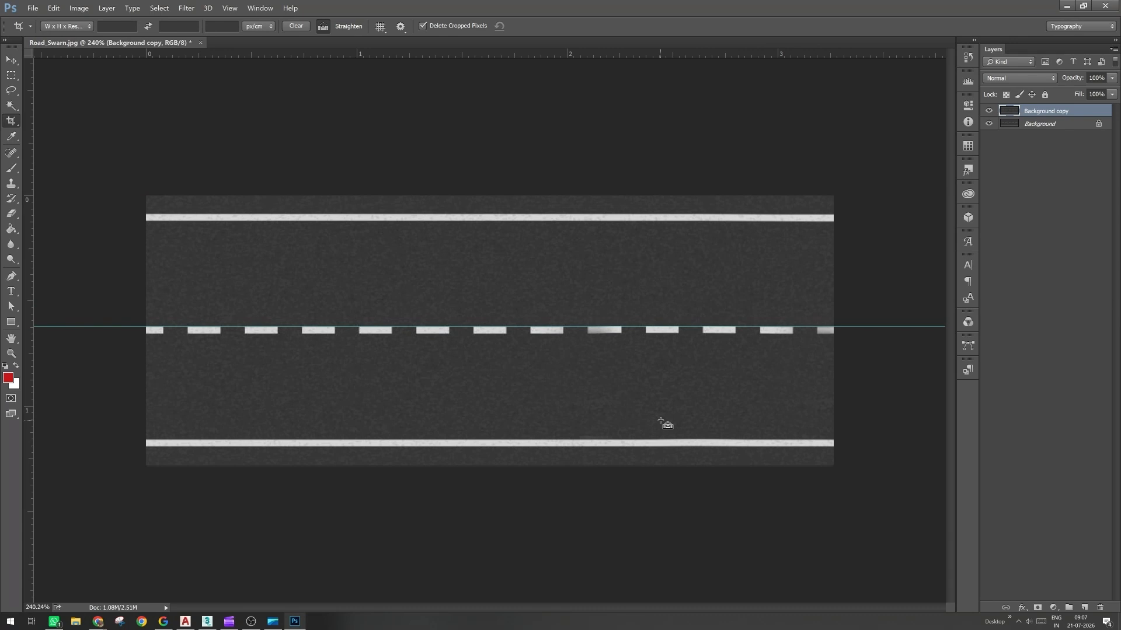
Step: Save the cropped road texture as a JPEG over the existing Road_Swarn.jpg in the Texture Map folder
key(ctrl+shift+s)
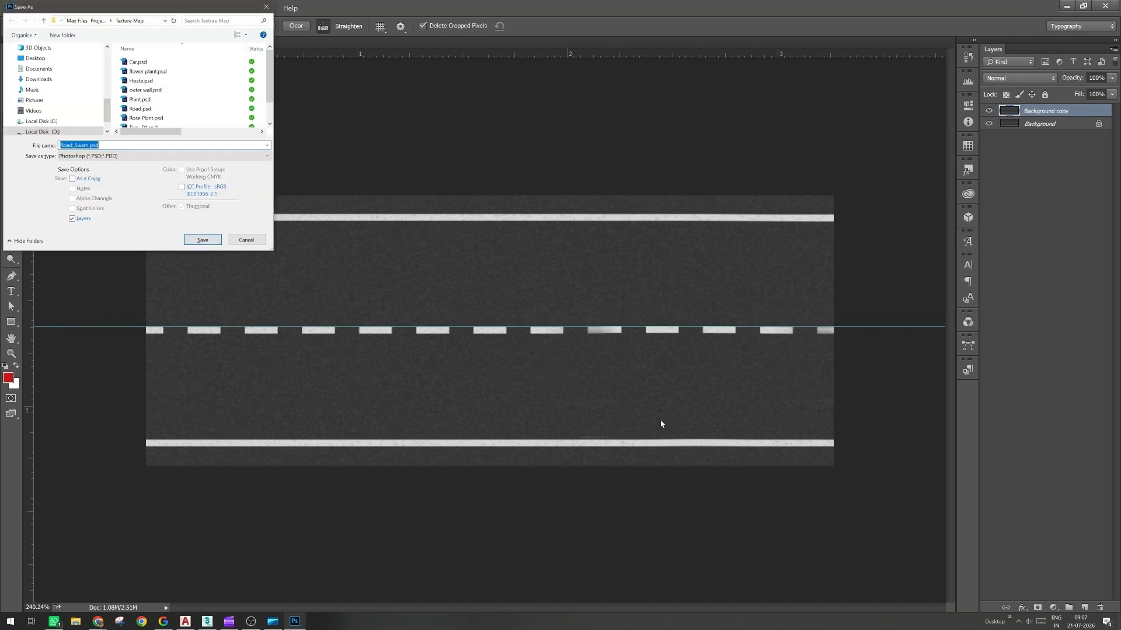
click(111, 156)
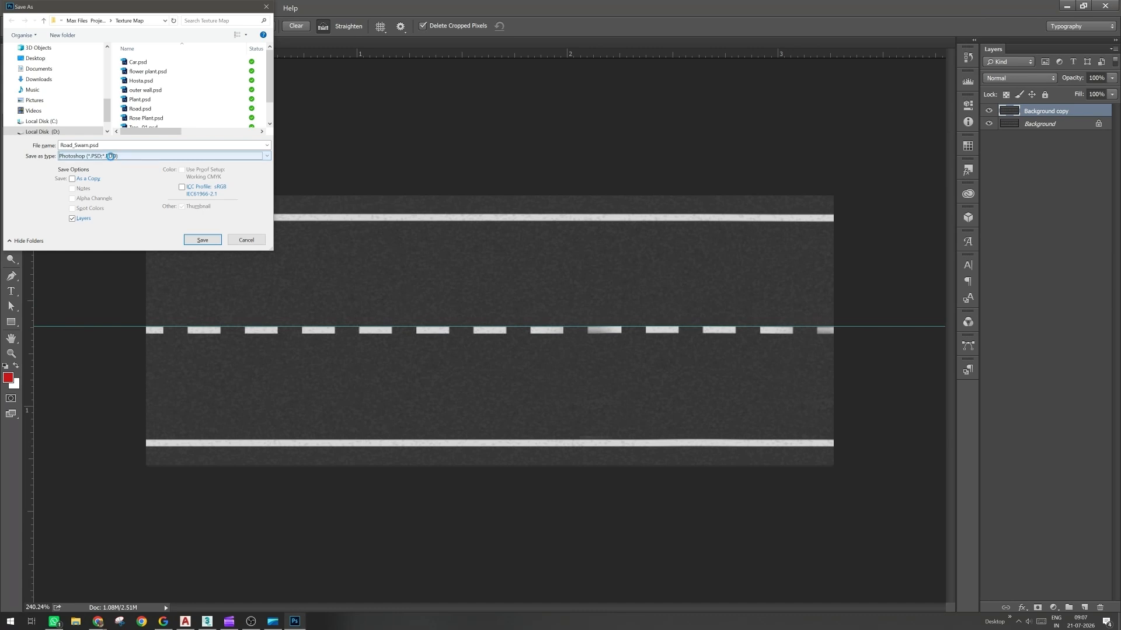
key(j)
key(Return)
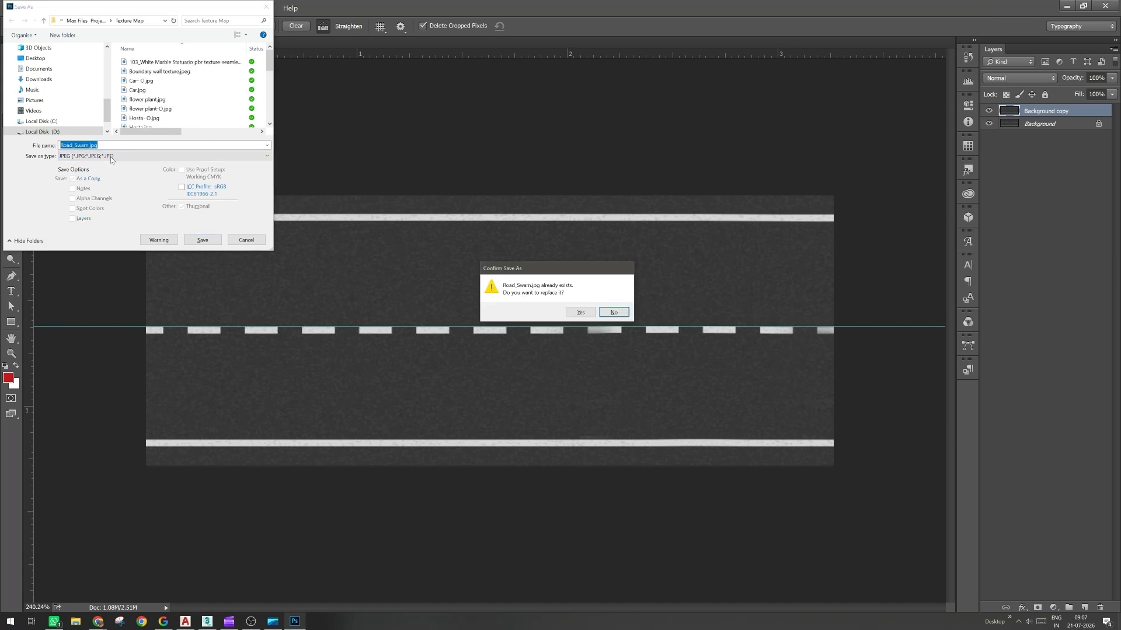
click(583, 312)
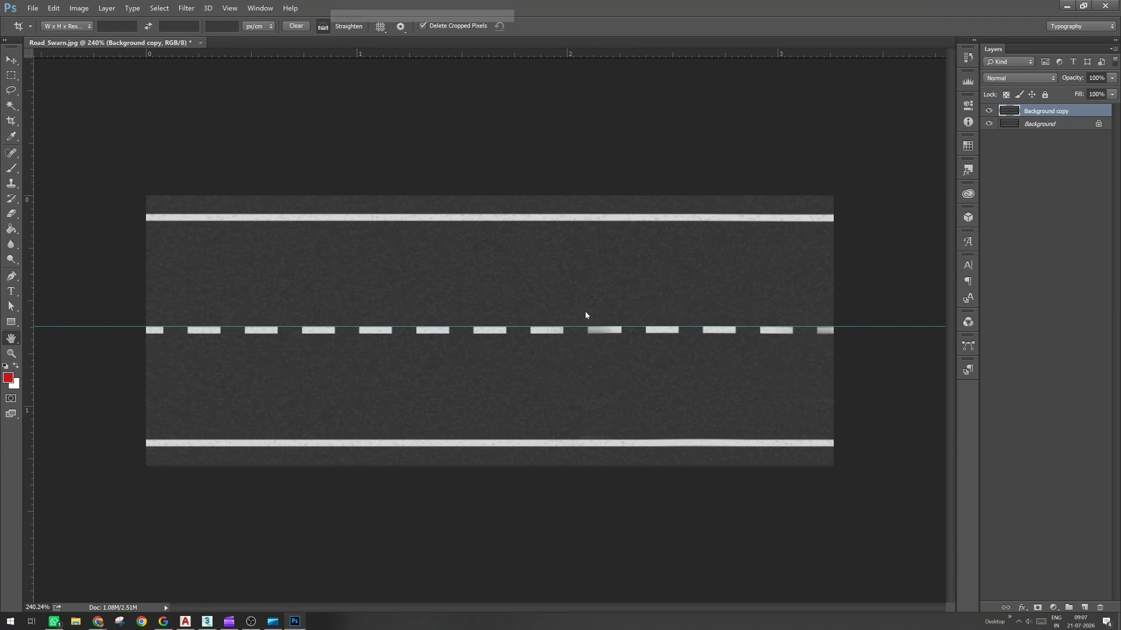
click(491, 31)
key(c)
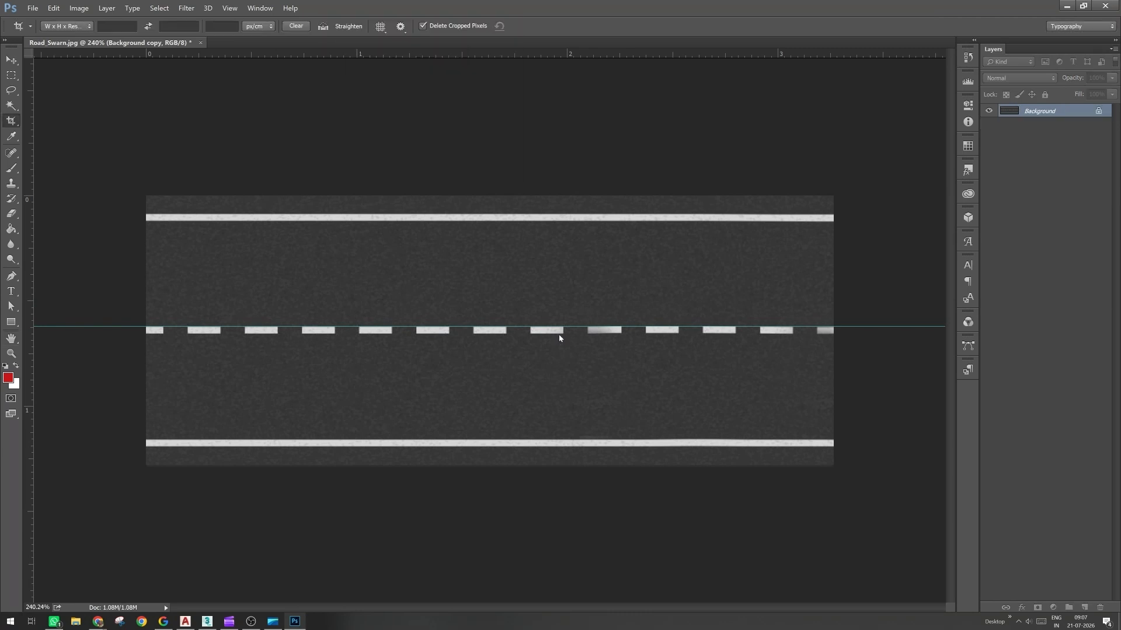
Step: Switch to 3ds Max and examine the dash alignment and shading where the updated road texture repeats
key(alt+Tab)
mouse_move(545, 407)
middle_down()
mouse_move(533, 411)
mouse_move(543, 418)
middle_up()
click(543, 420)
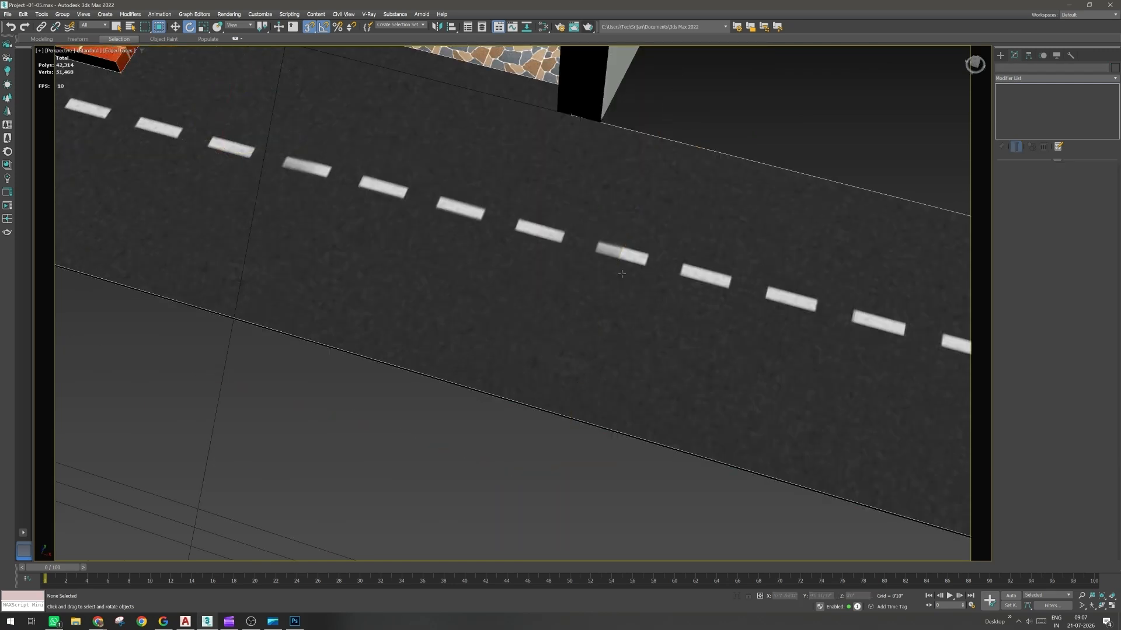
scroll(622, 274, up, 5)
scroll(621, 258, down, 5)
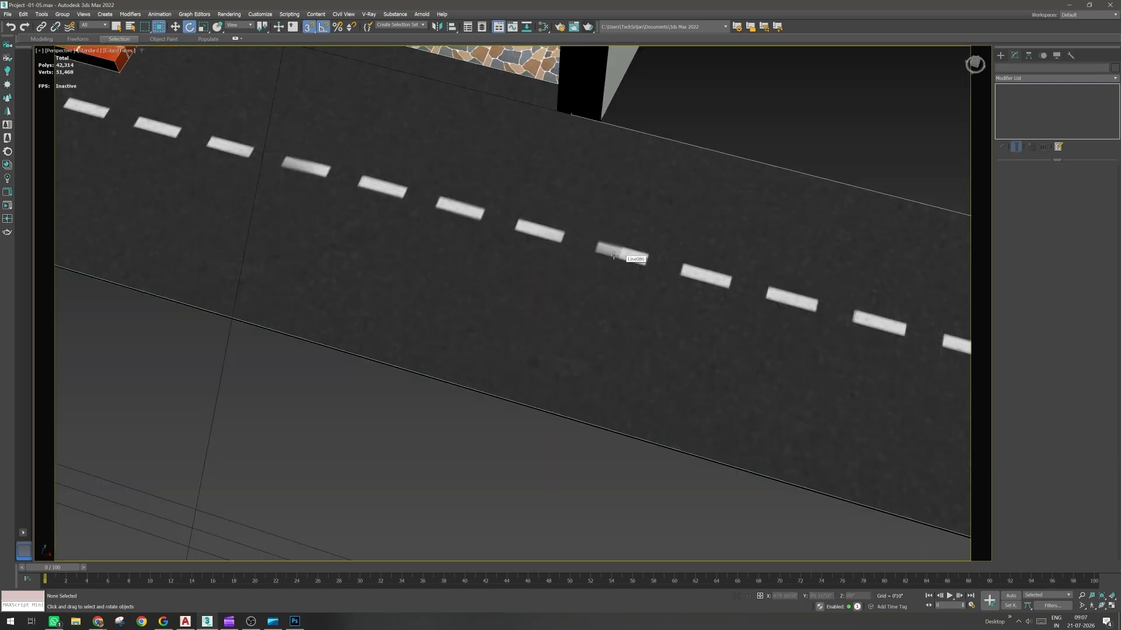
scroll(613, 255, down, 3)
scroll(624, 269, up, 4)
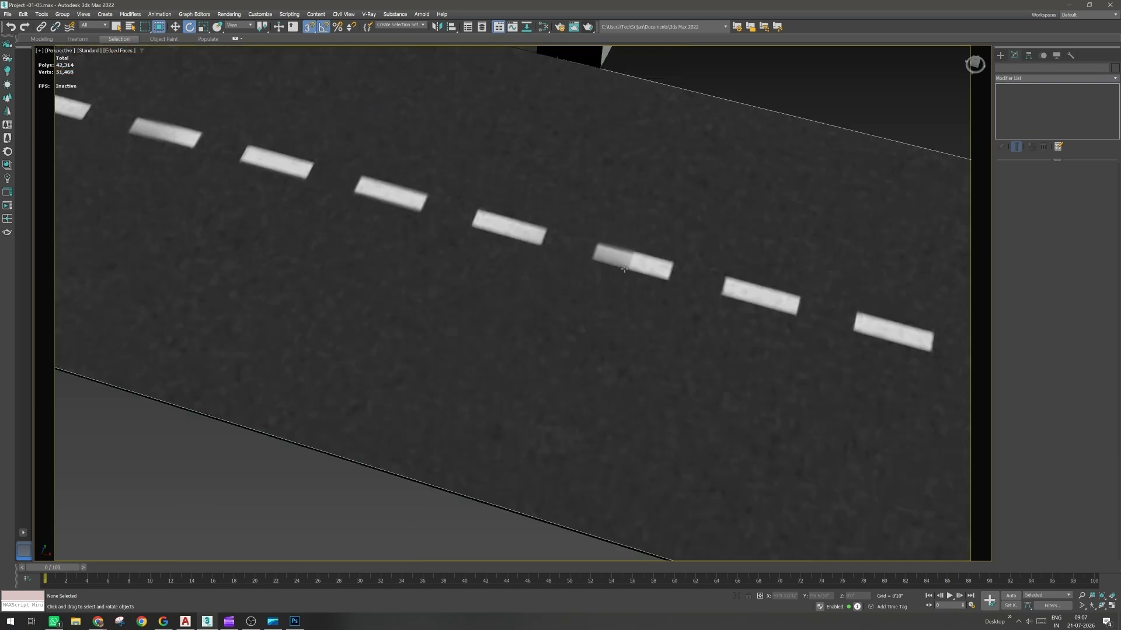
scroll(704, 306, down, 3)
scroll(704, 307, down, 5)
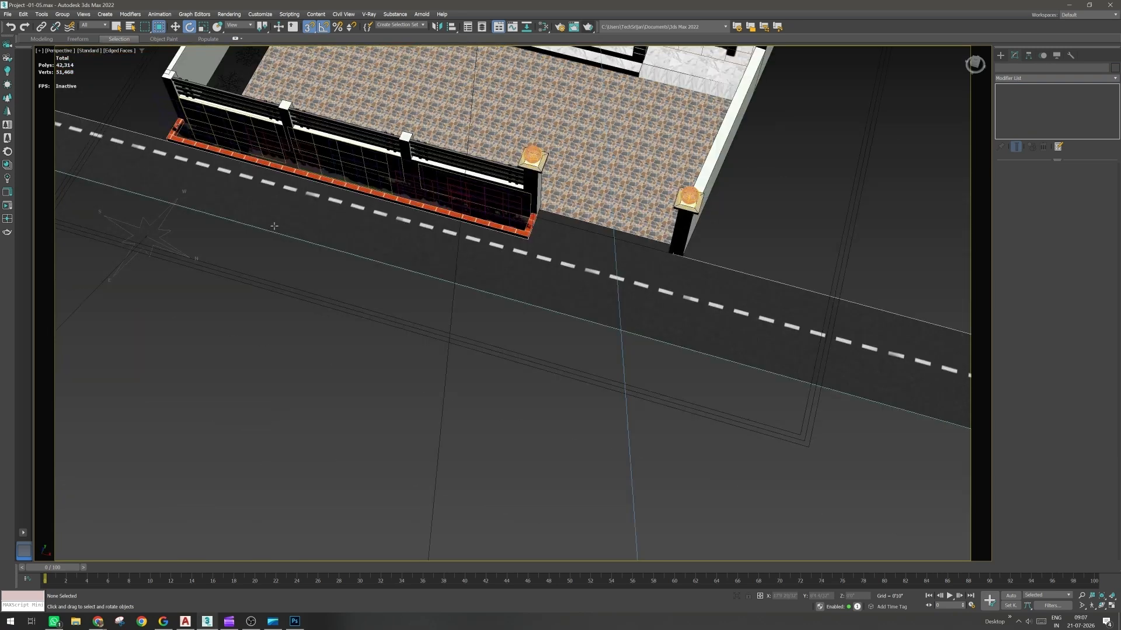
Step: Switch back to Photoshop, marquee the cut half dash at the left end of the road and copy it to a new layer
key(alt+Tab)
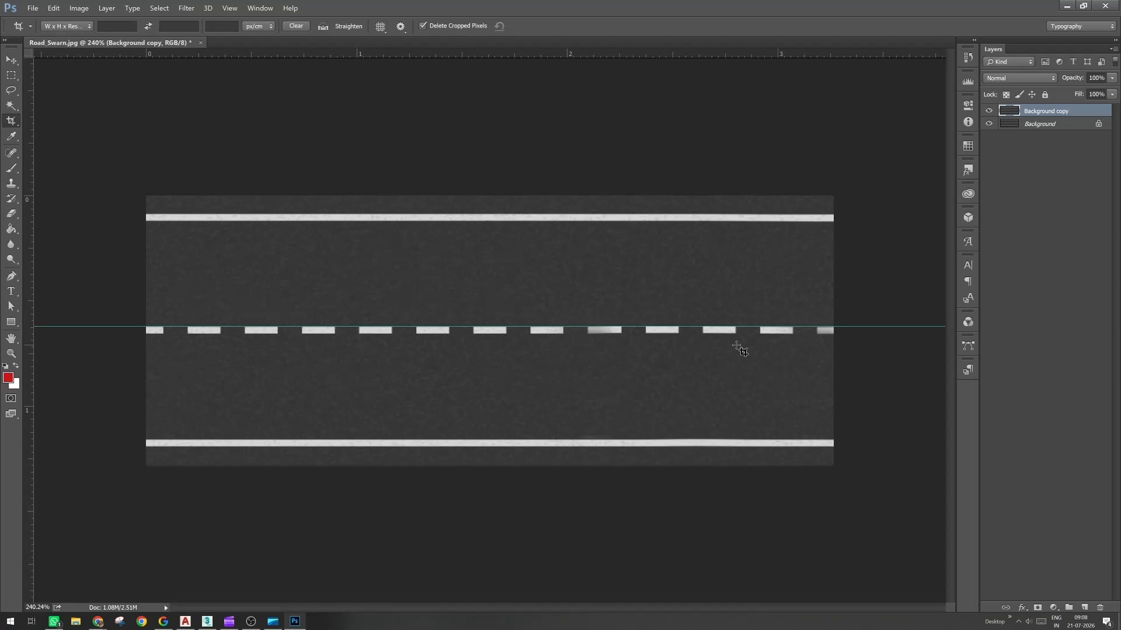
alt+scroll(737, 346, up, 1)
alt+scroll(147, 333, up, 3)
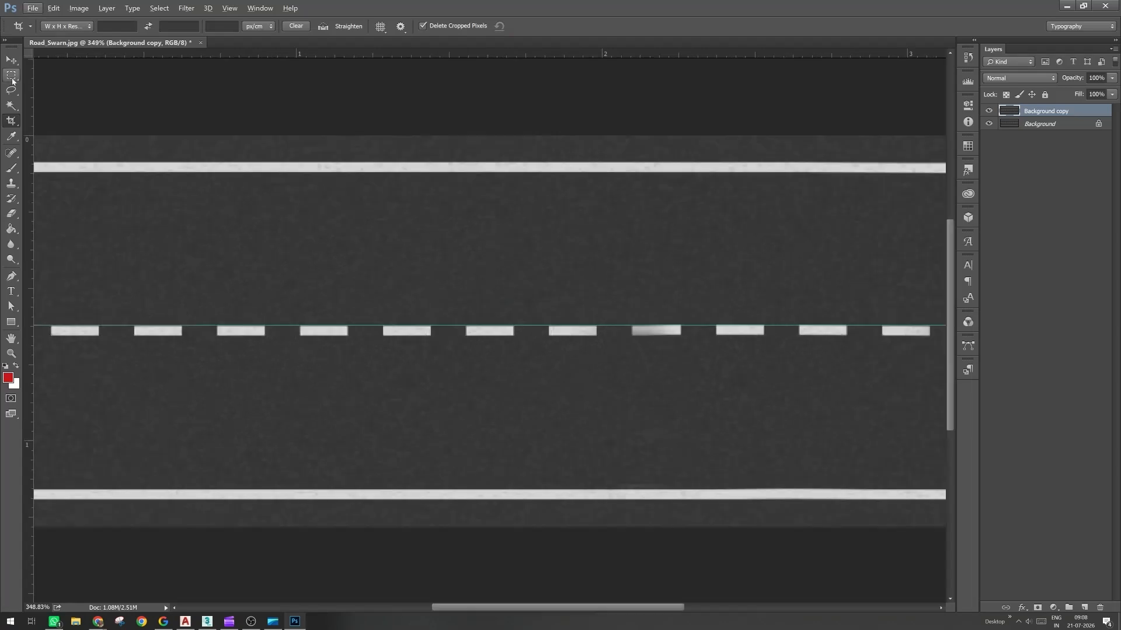
click(12, 78)
drag(156, 354, 304, 407)
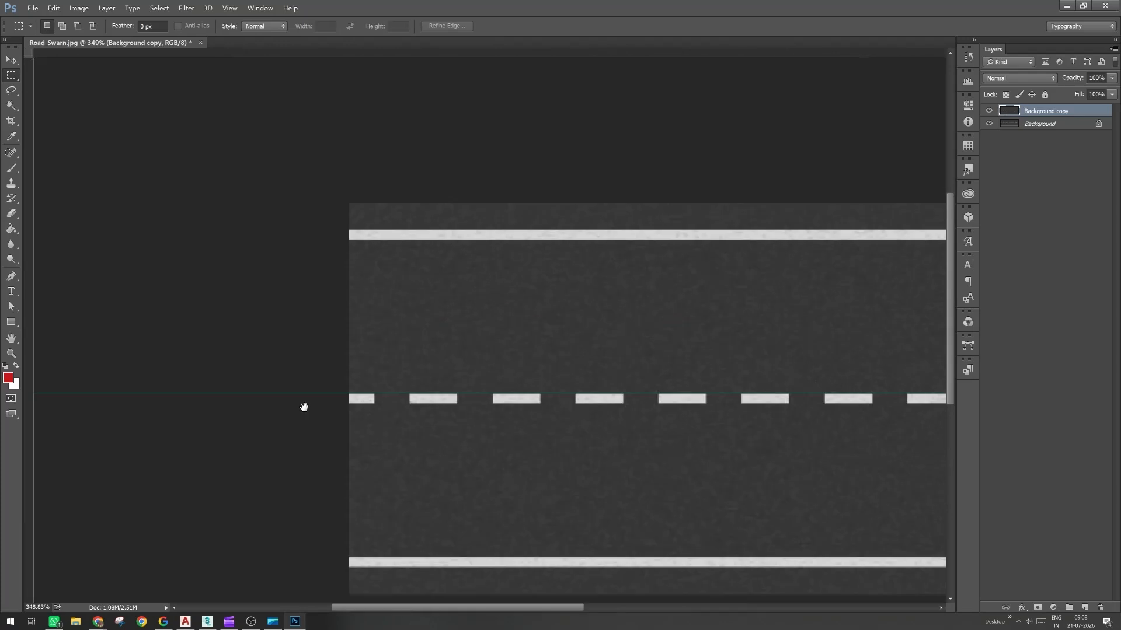
key(ctrl+r)
alt+scroll(303, 407, up, 3)
alt+scroll(413, 442, up, 2)
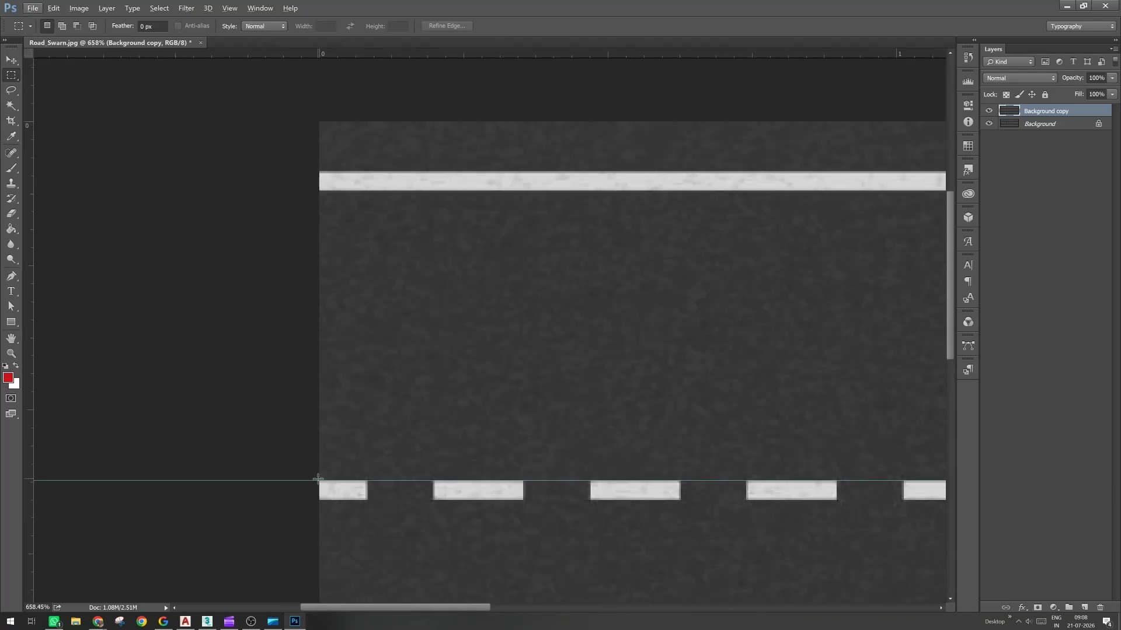
drag(319, 480, 364, 501)
key(ctrl+j)
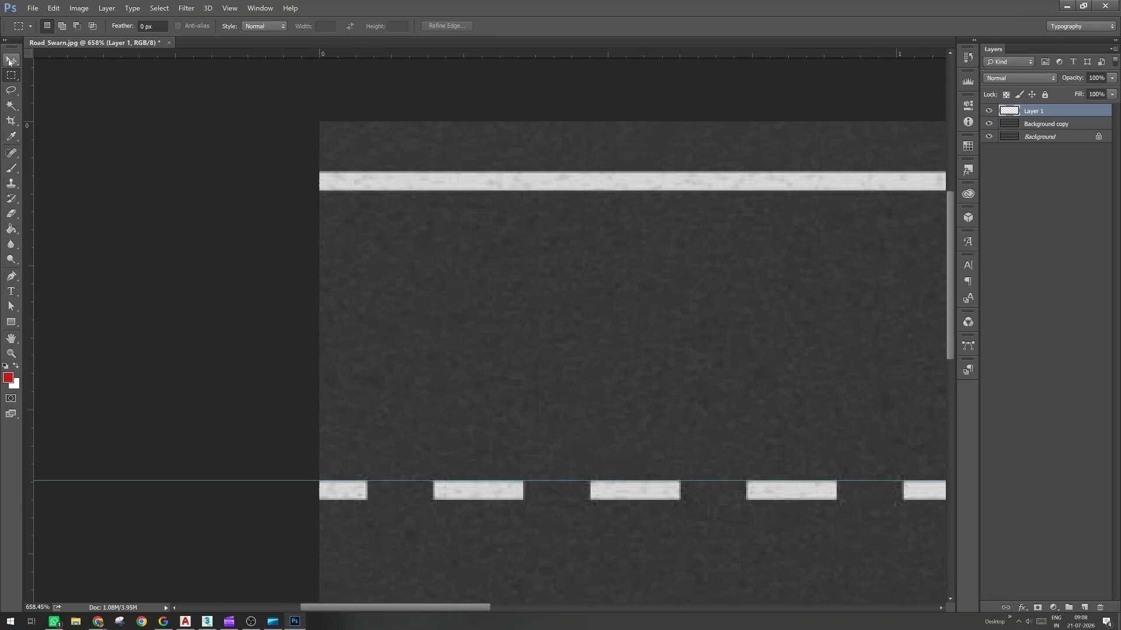
click(10, 61)
drag(643, 502, 642, 502)
key(ctrl+t)
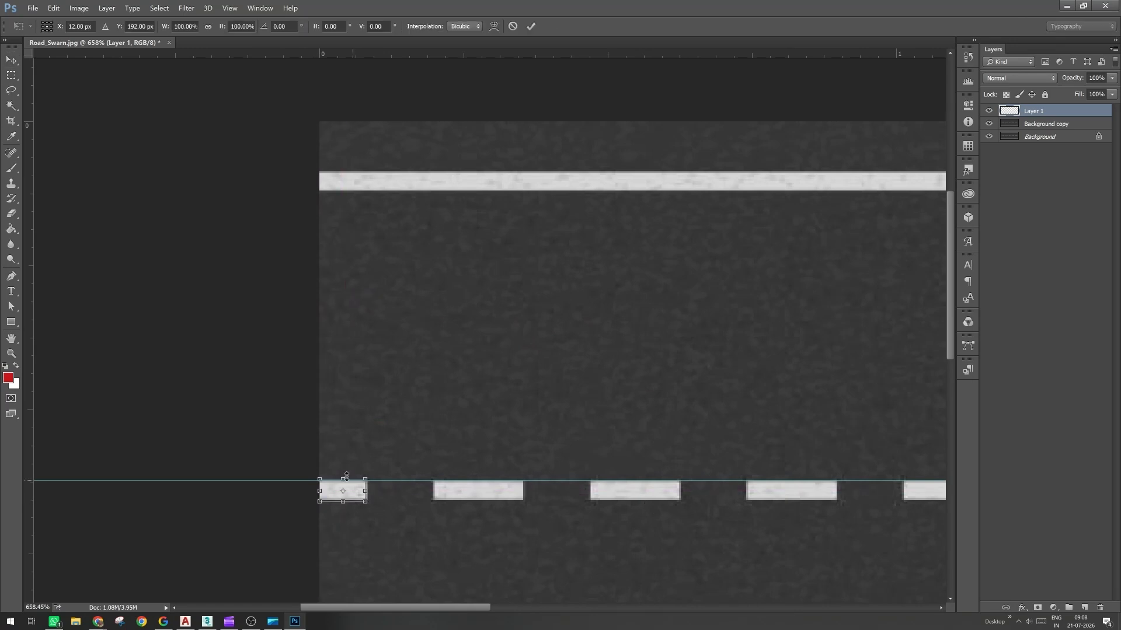
key(ctrl+minus)
key(ctrl+minus)
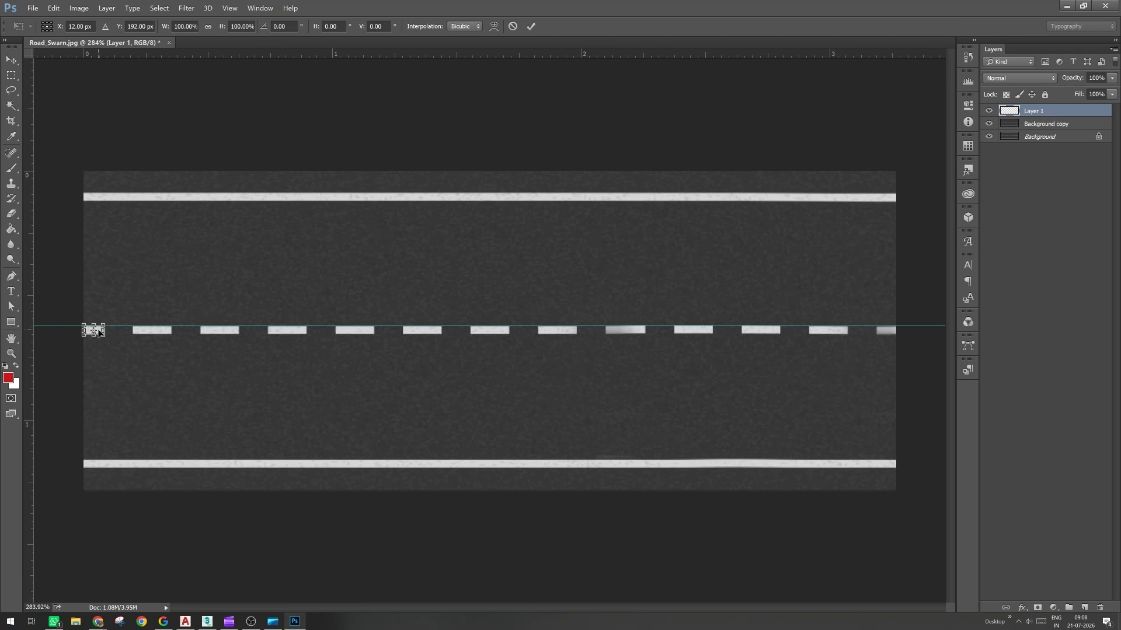
key(Return)
click(220, 372)
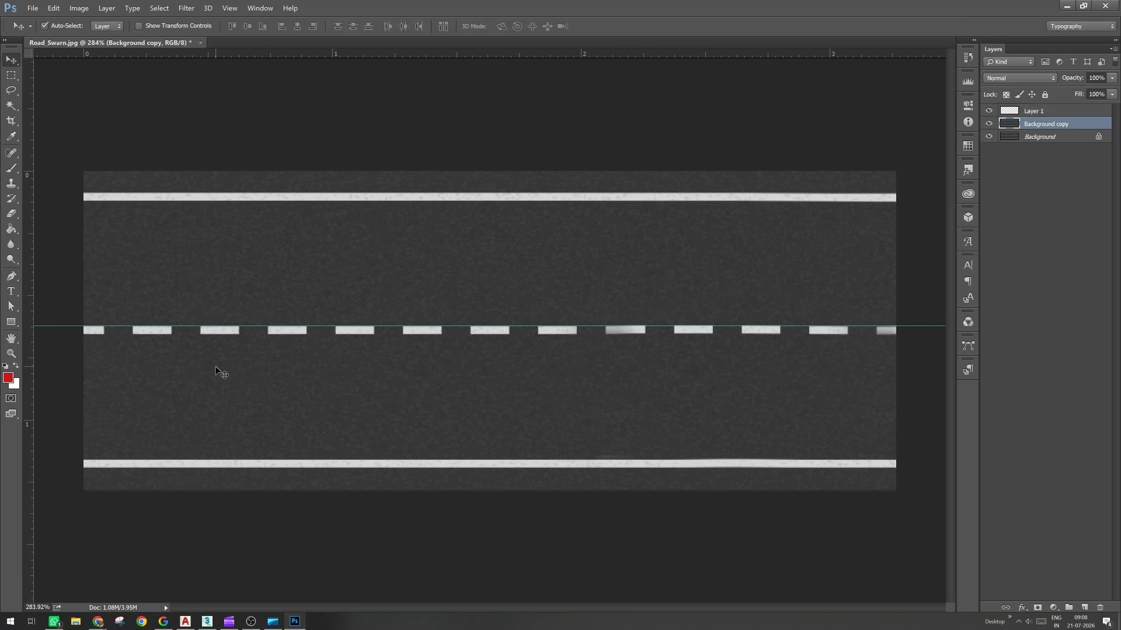
key(ctrl)
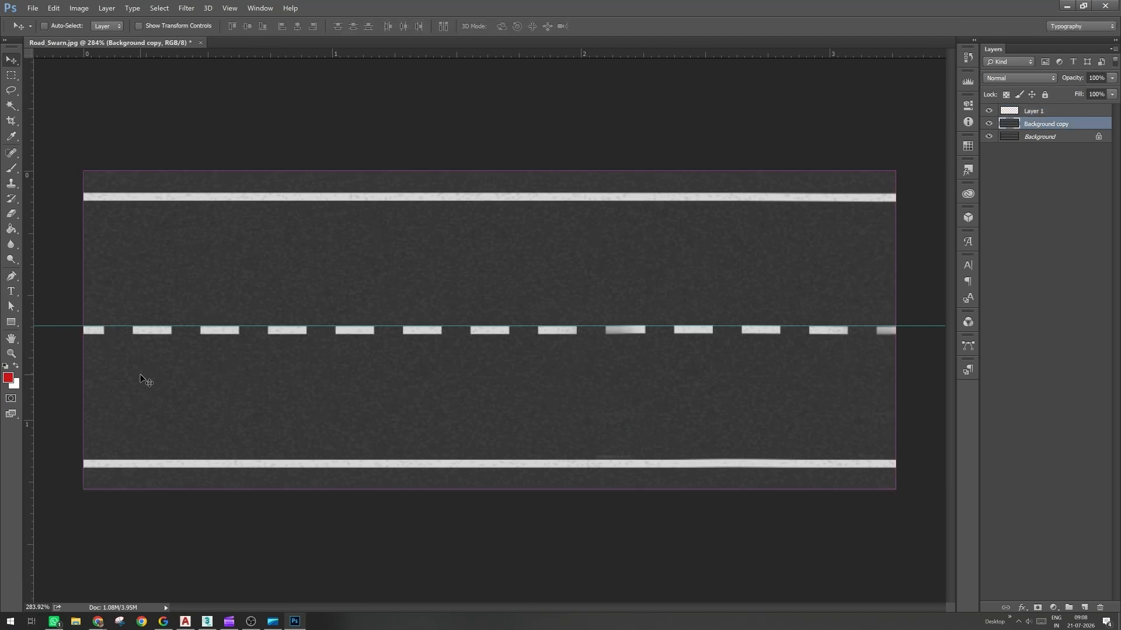
key(ctrl+t)
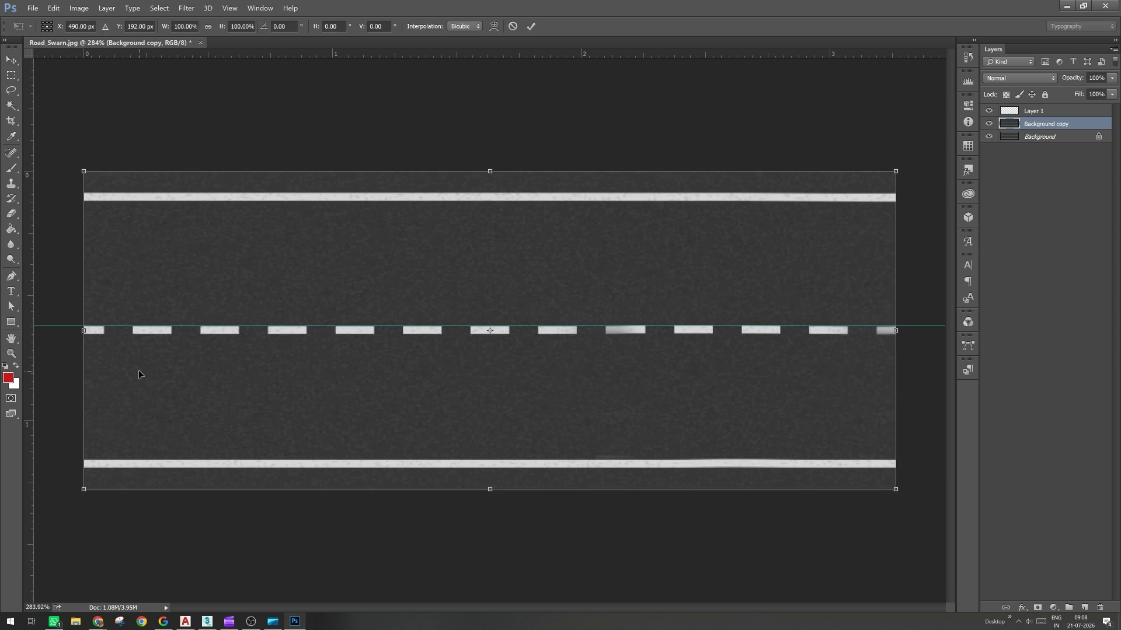
key(Return)
Step: Free-transform Layer 1 and move the copied half dash onto the dash at the road's right end, at X 968 px
click(1037, 112)
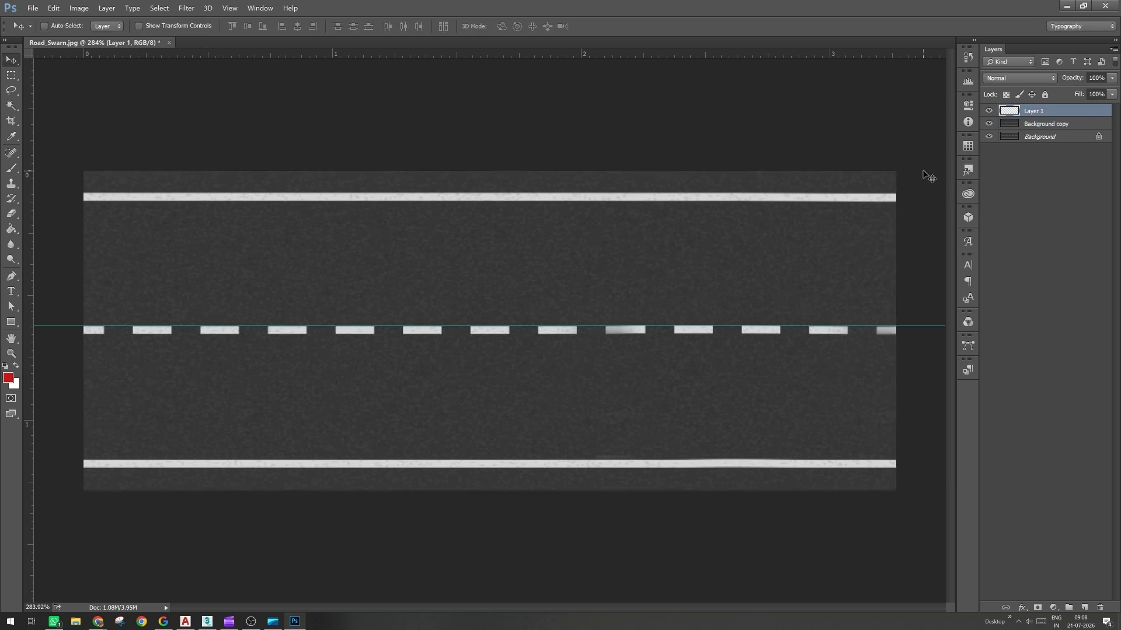
key(ctrl+t)
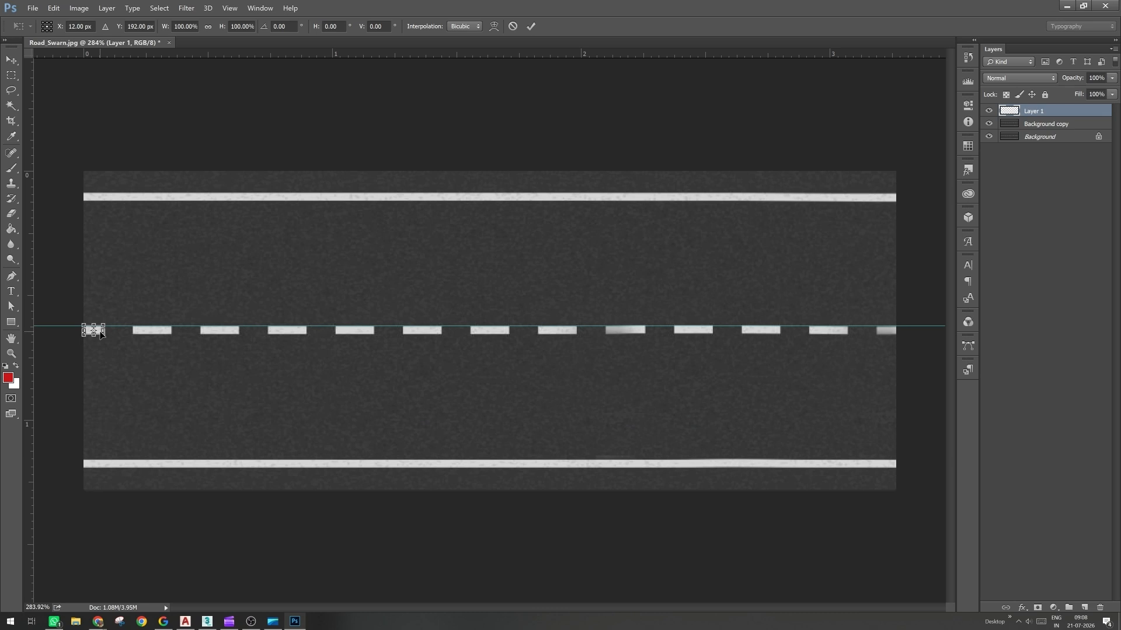
drag(103, 331, 887, 330)
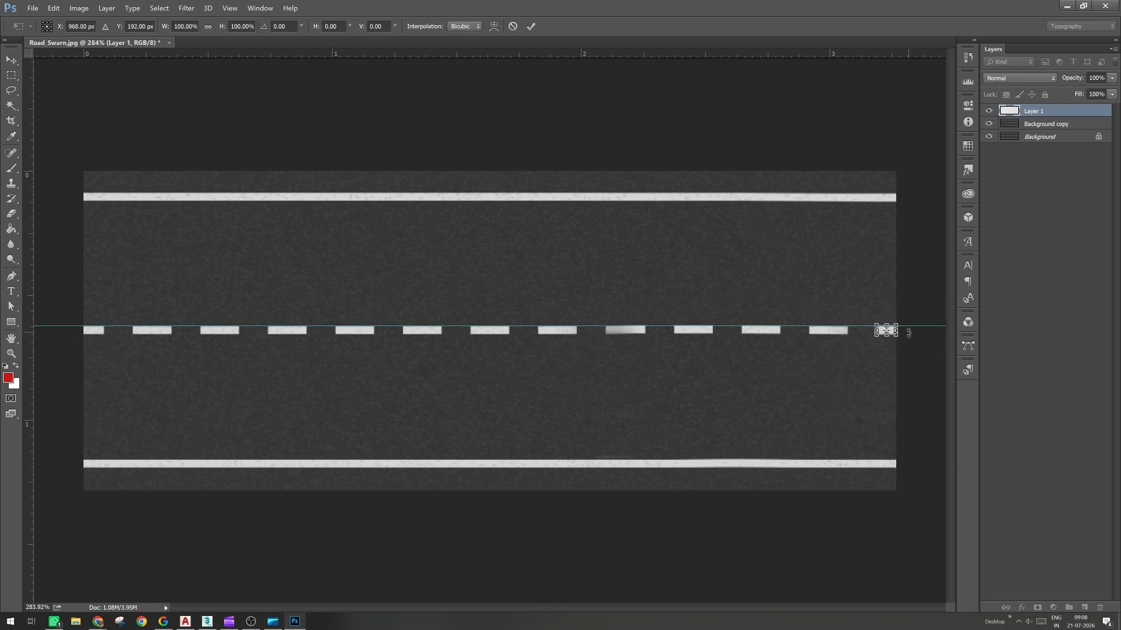
Step: Rotate the half dash at the road's right end by 180°, move it up 1 px to Y 191 px, and apply the transform
key(ctrl+plus)
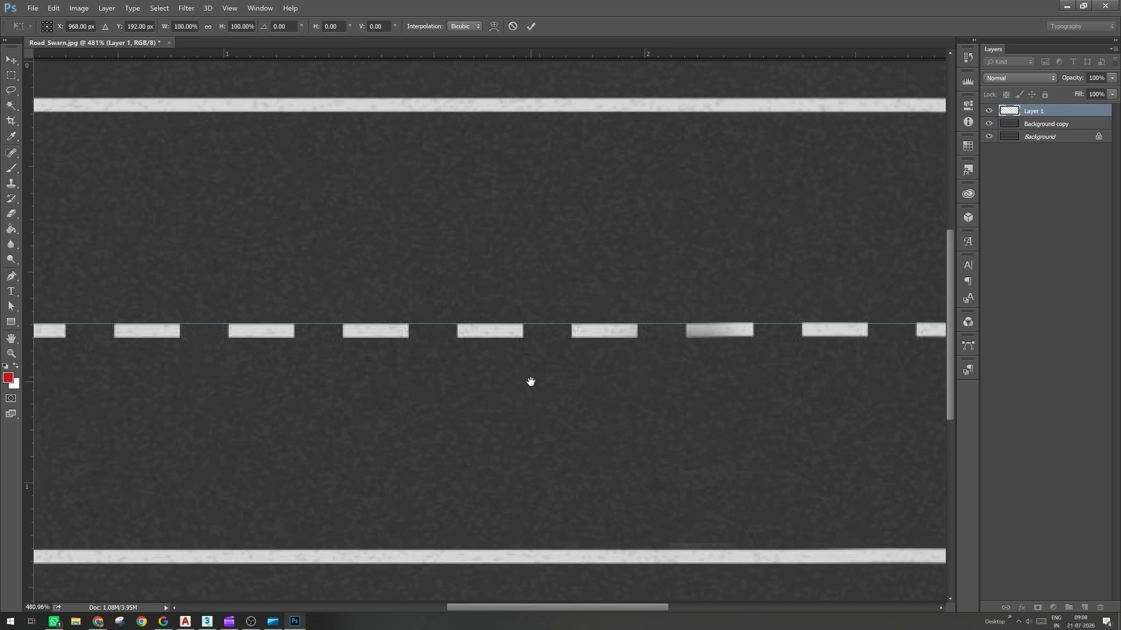
ctrl+scroll(530, 382, right, 4)
ctrl+scroll(488, 382, right, 6)
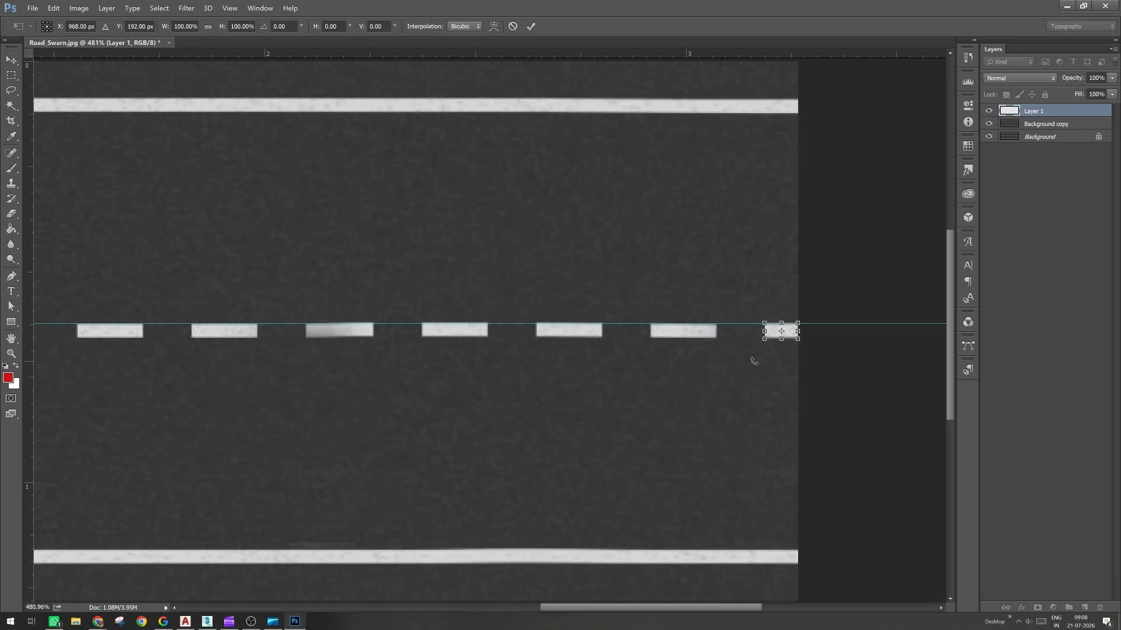
alt+scroll(754, 361, up, 3)
alt+scroll(873, 337, up, 2)
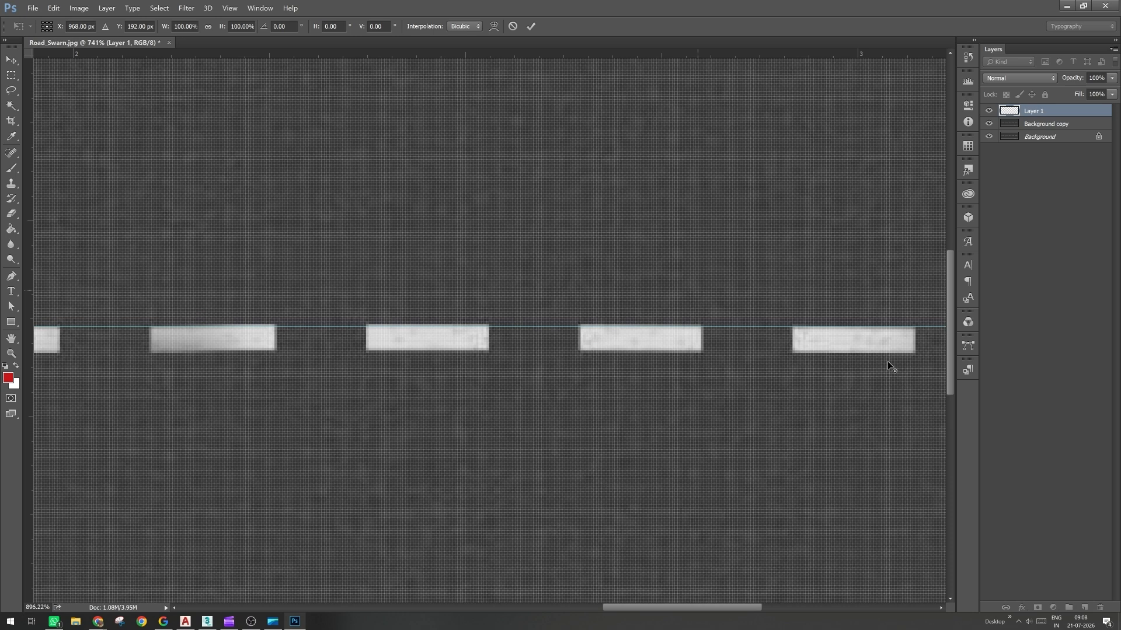
drag(887, 361, 477, 367)
ctrl+scroll(477, 366, right, 1)
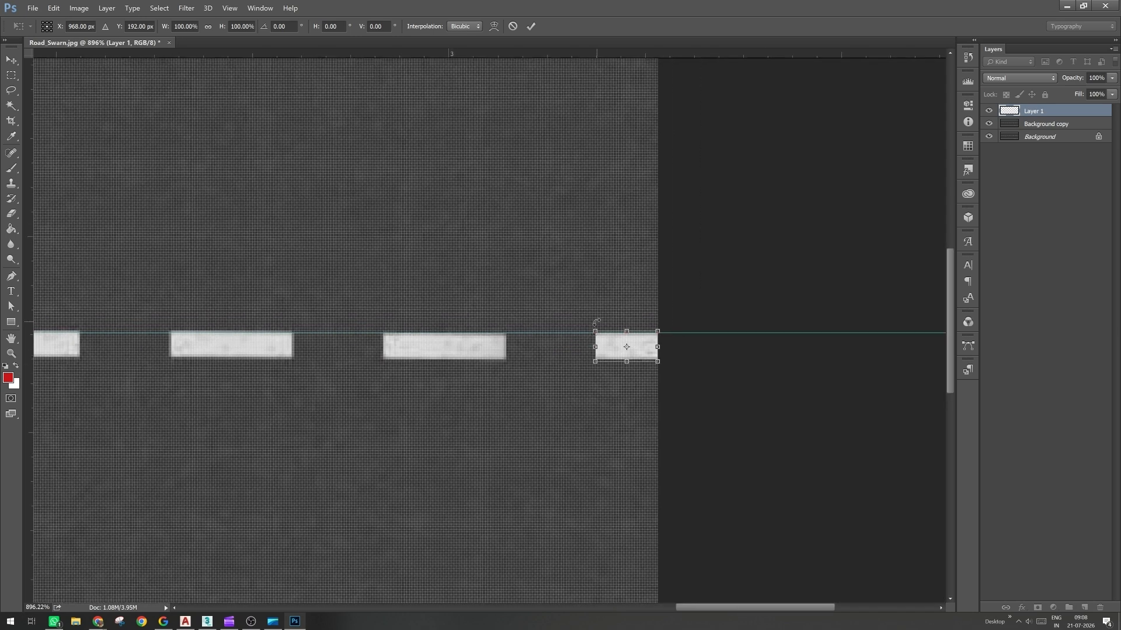
drag(596, 322, 682, 393)
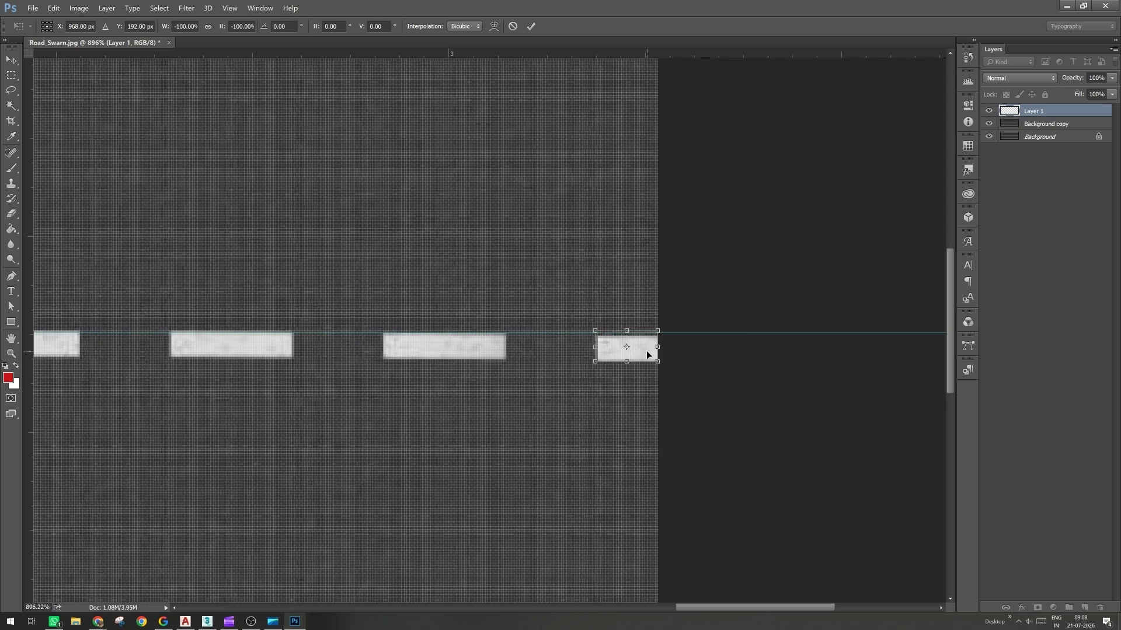
key(Up)
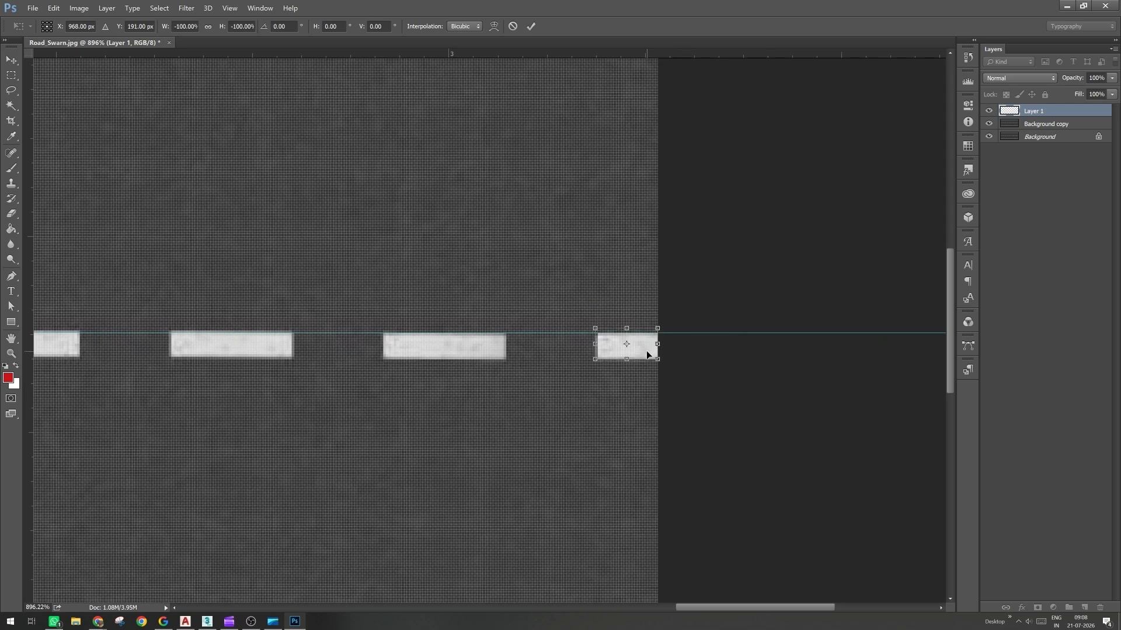
click(531, 26)
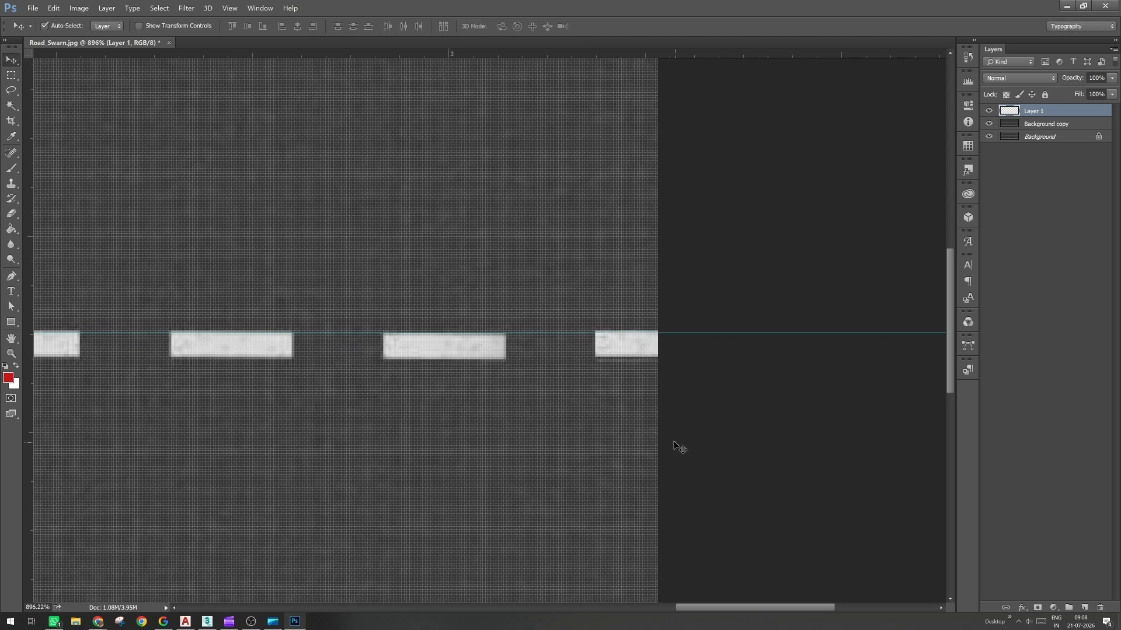
Step: Save the road texture as a maximum-quality JPEG over Road_Swarn.jpg in the Texture Map folder
alt+scroll(682, 379, down, 3)
alt+scroll(682, 379, down, 2)
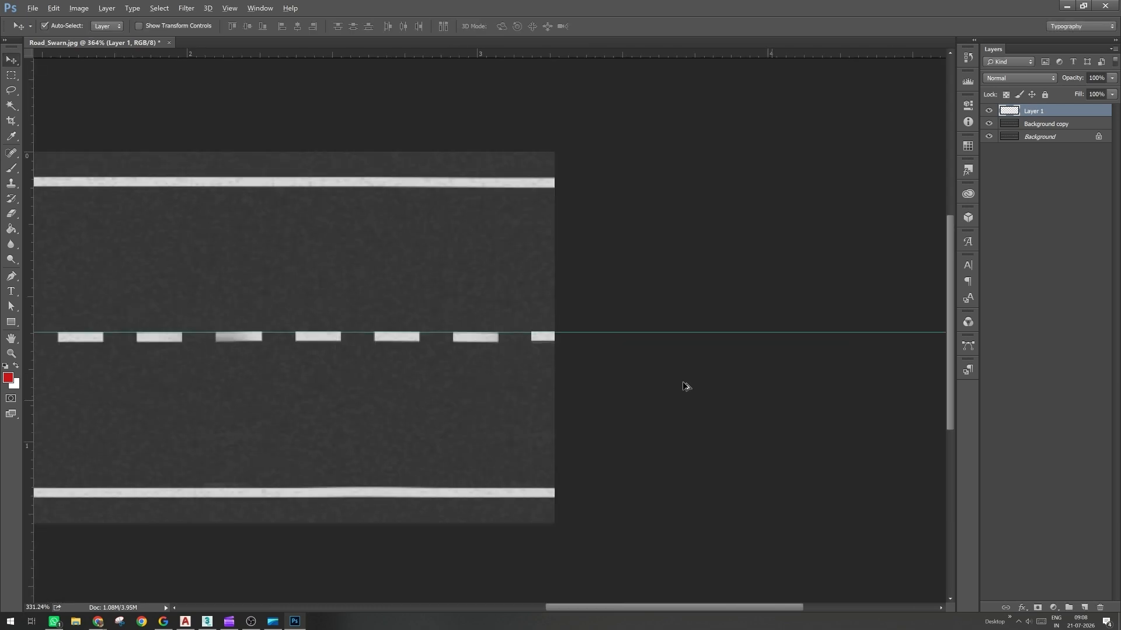
alt+scroll(685, 386, down, 1)
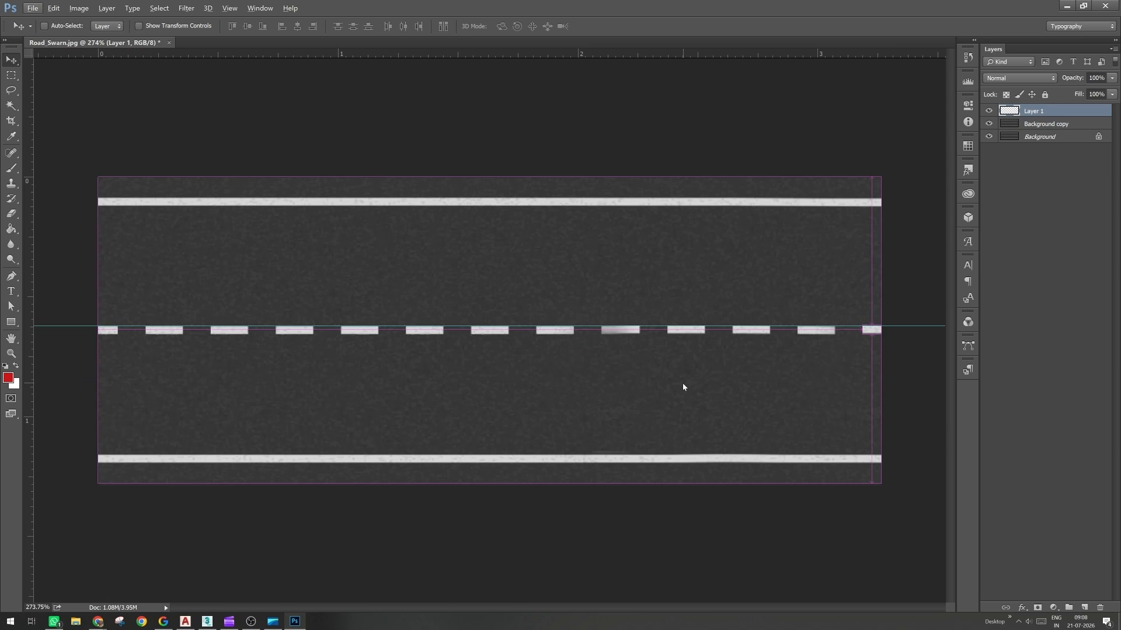
key(ctrl+shift+s)
key(j)
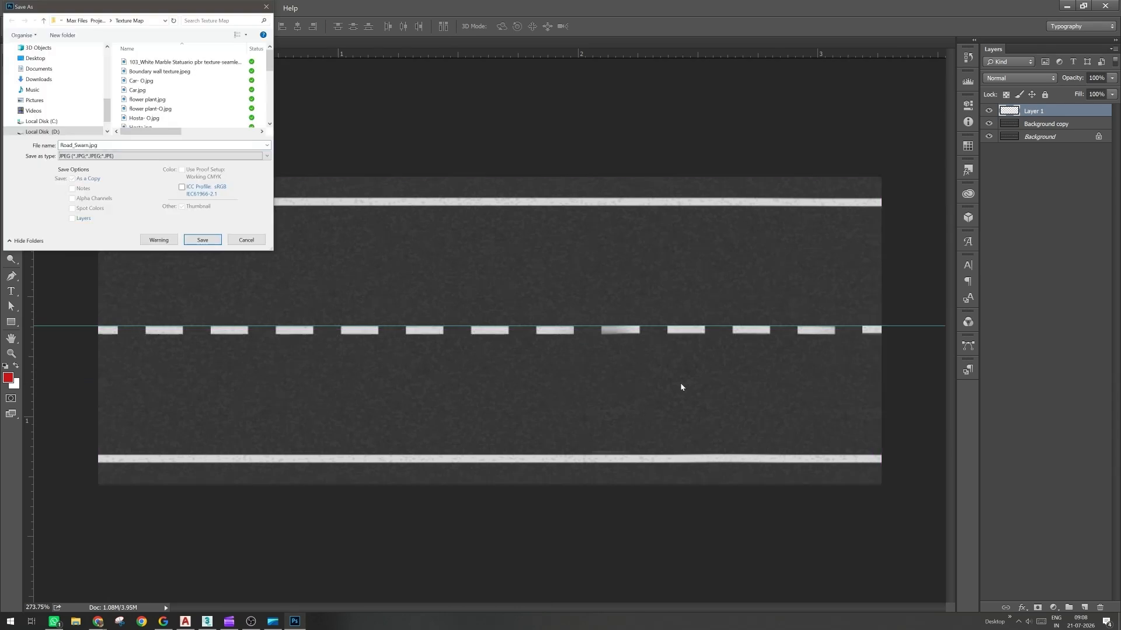
key(Return)
key(y)
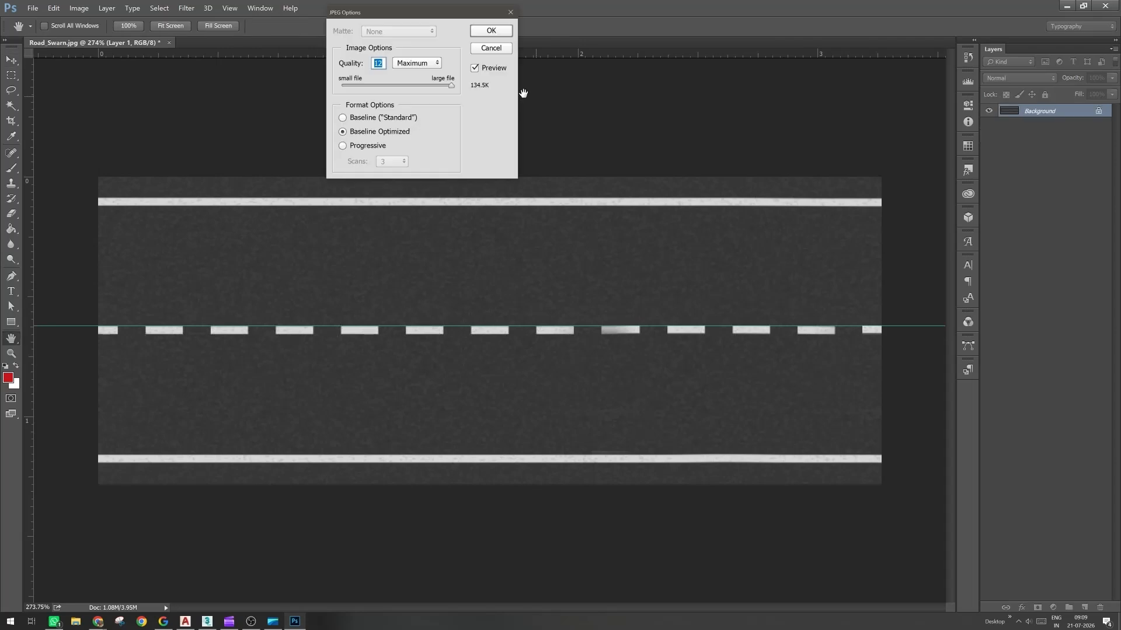
key(Return)
Step: Switch to 3ds Max and examine up close how the half dashes meet where the road texture repeats
key(alt+Tab)
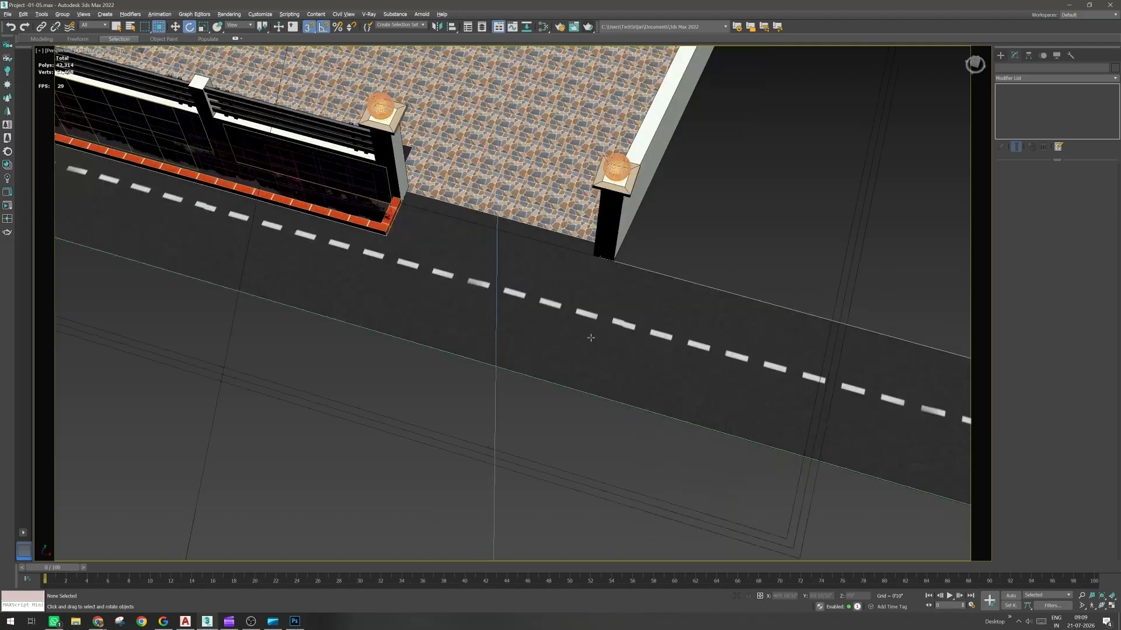
scroll(590, 337, up, 3)
alt+middle_drag(655, 352, 667, 457)
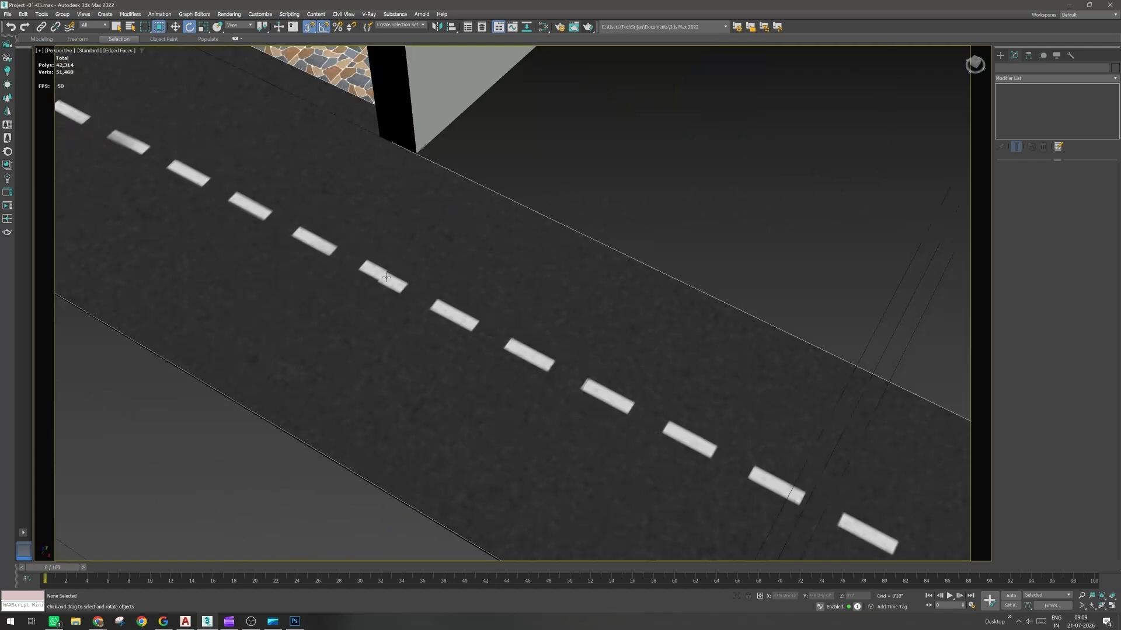
scroll(386, 277, up, 5)
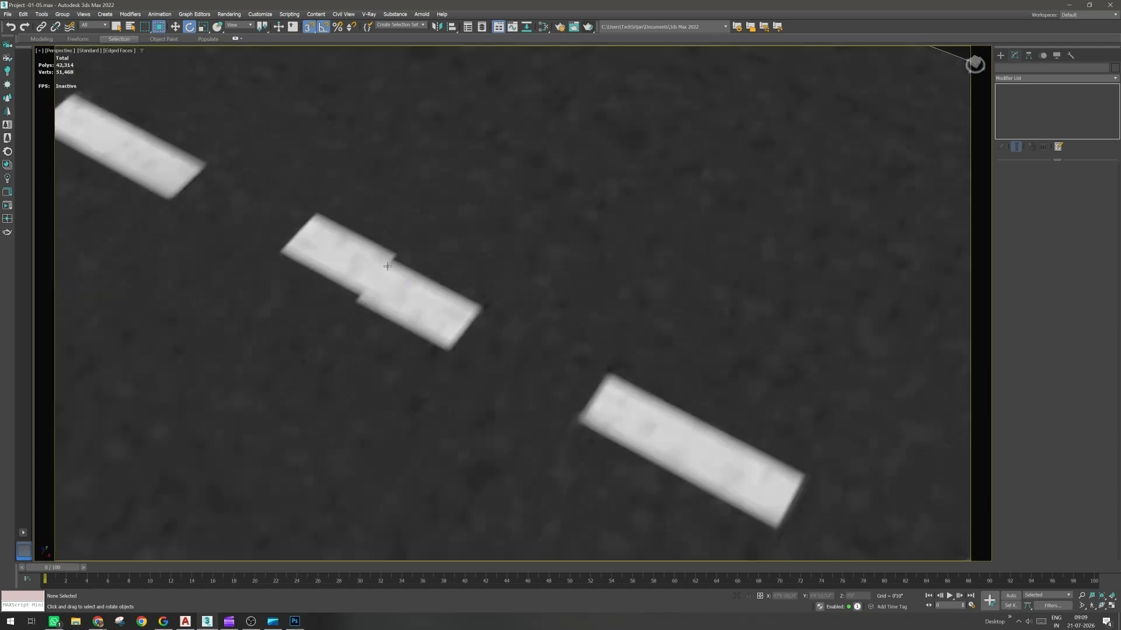
Step: Switch back to Photoshop, nudge the half dash at the road's right end down one pixel, and start saving a copy of the file
key(alt+Tab)
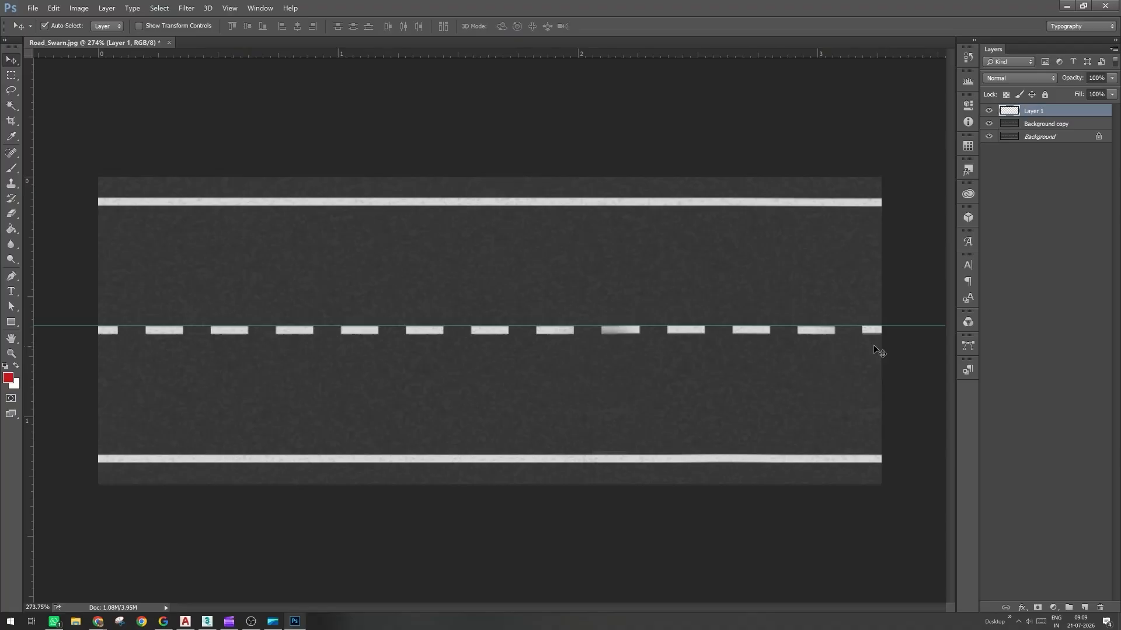
key(ctrl+plus)
alt+scroll(847, 346, up, 1)
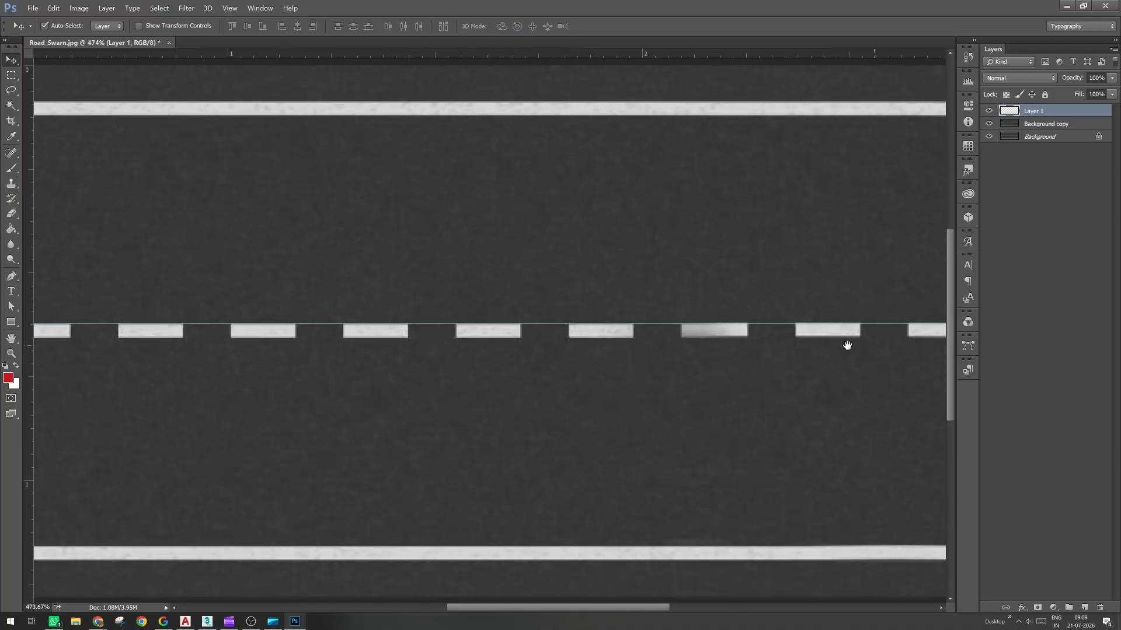
drag(847, 345, 338, 350)
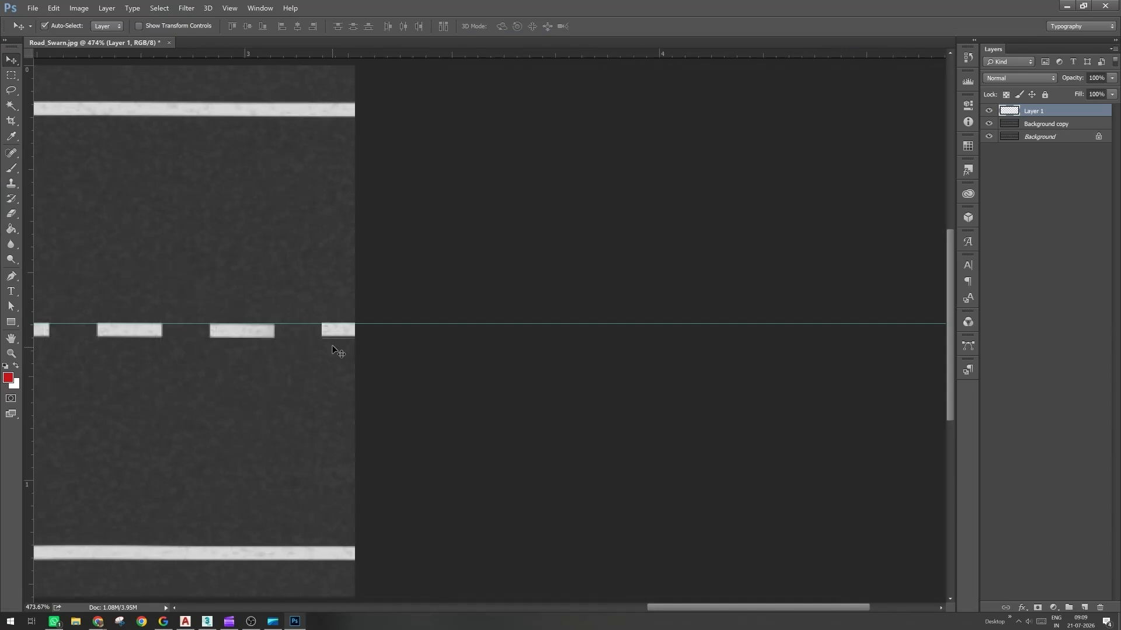
alt+scroll(247, 338, up, 6)
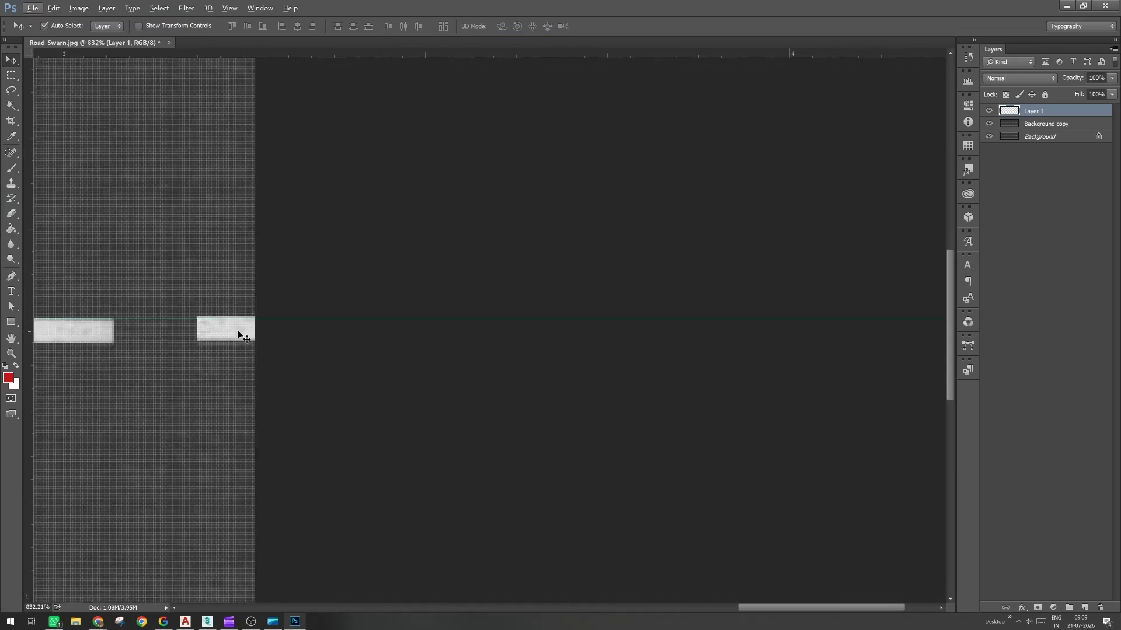
click(238, 331)
key(Down)
key(ctrl+shift+s)
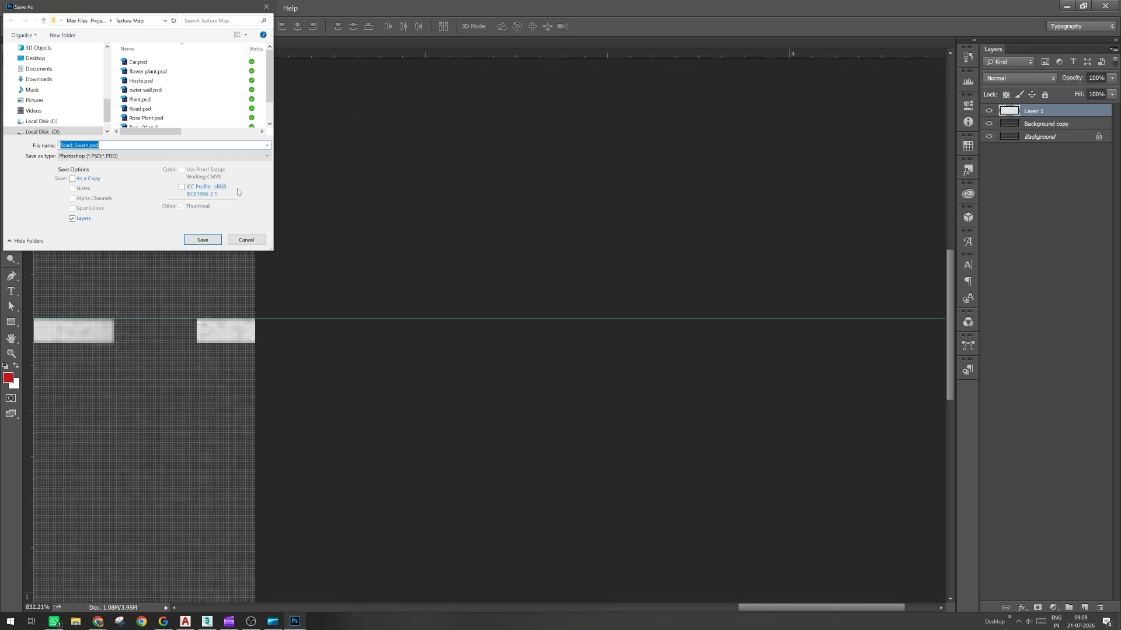
click(1028, 622)
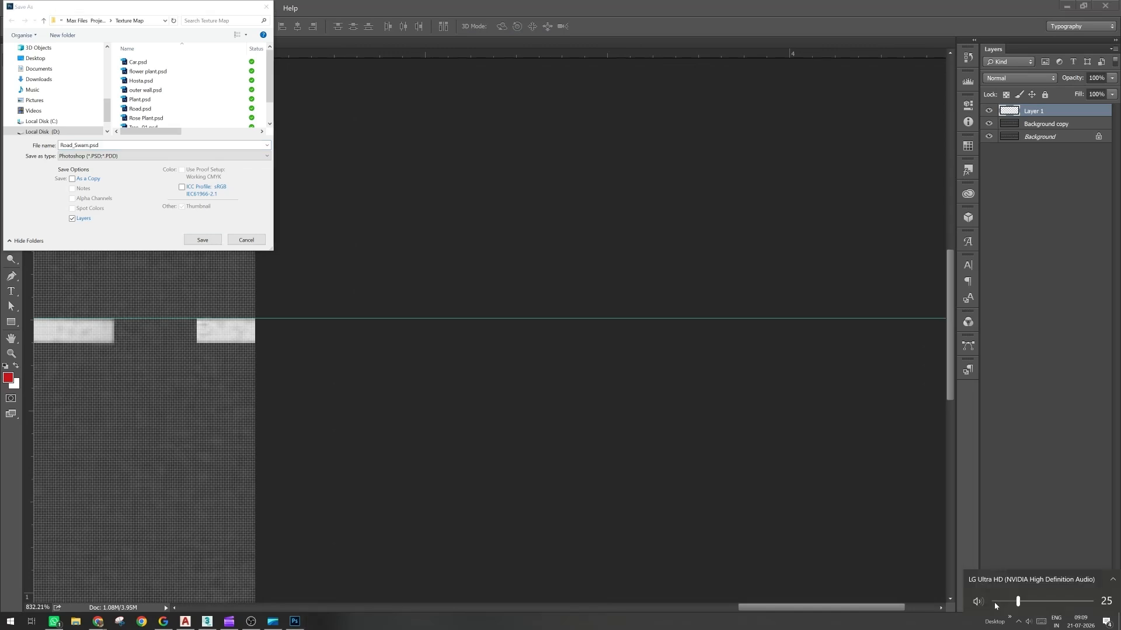
click(989, 626)
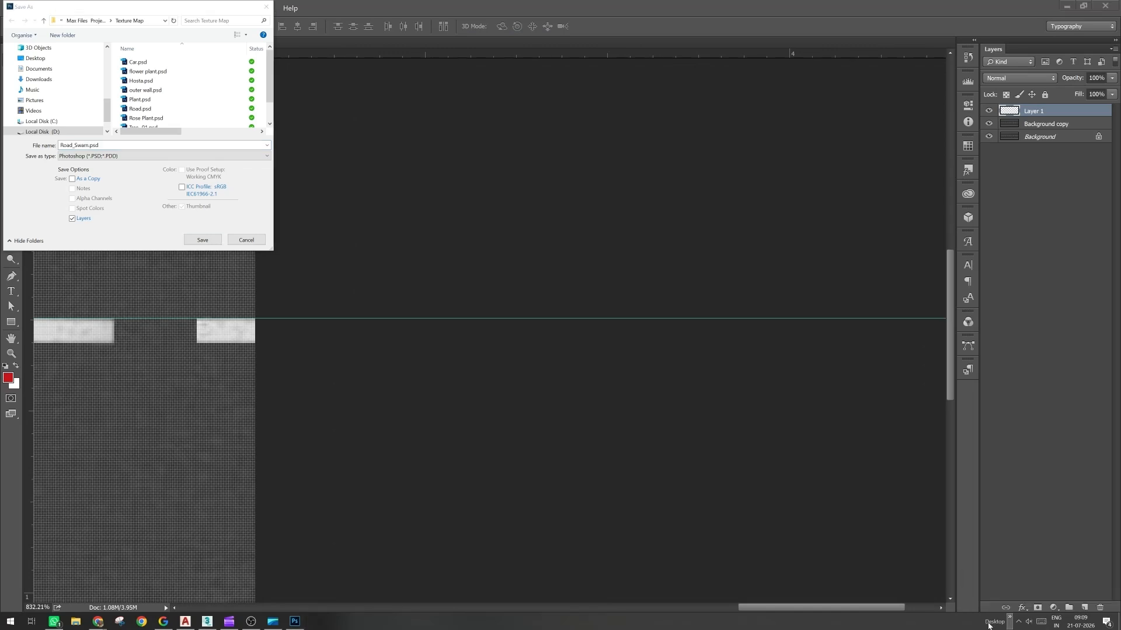
click(1029, 621)
drag(1012, 601, 1002, 601)
click(151, 189)
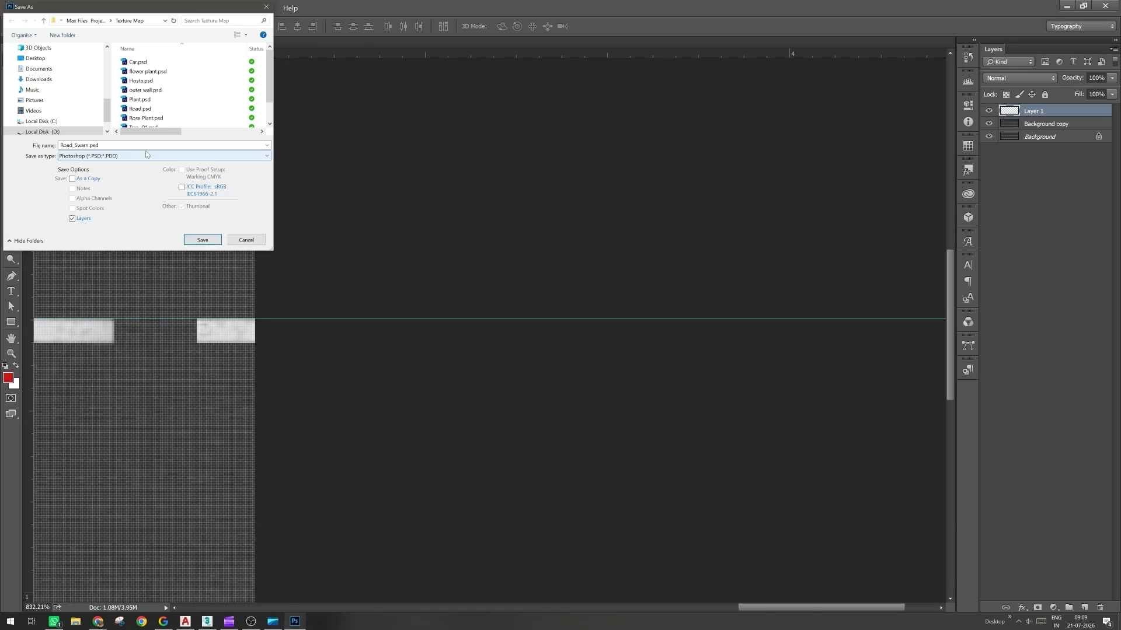
Step: Set the save format to JPEG and overwrite Road_Swarn.jpg with quality 12 and Baseline Optimized
click(146, 156)
click(150, 179)
click(202, 243)
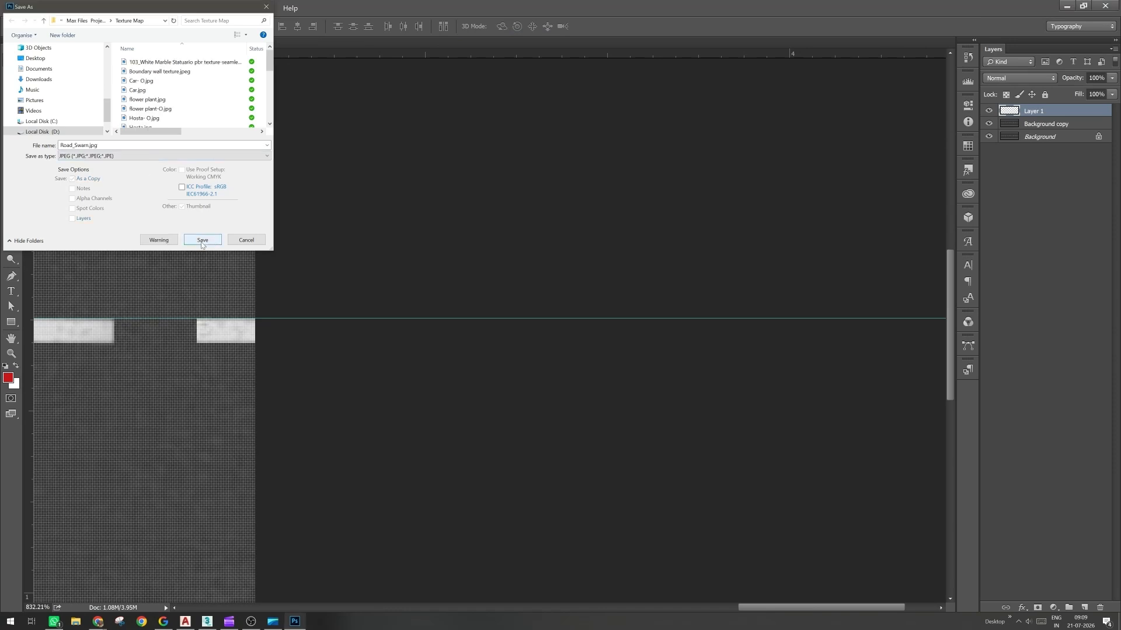
click(577, 311)
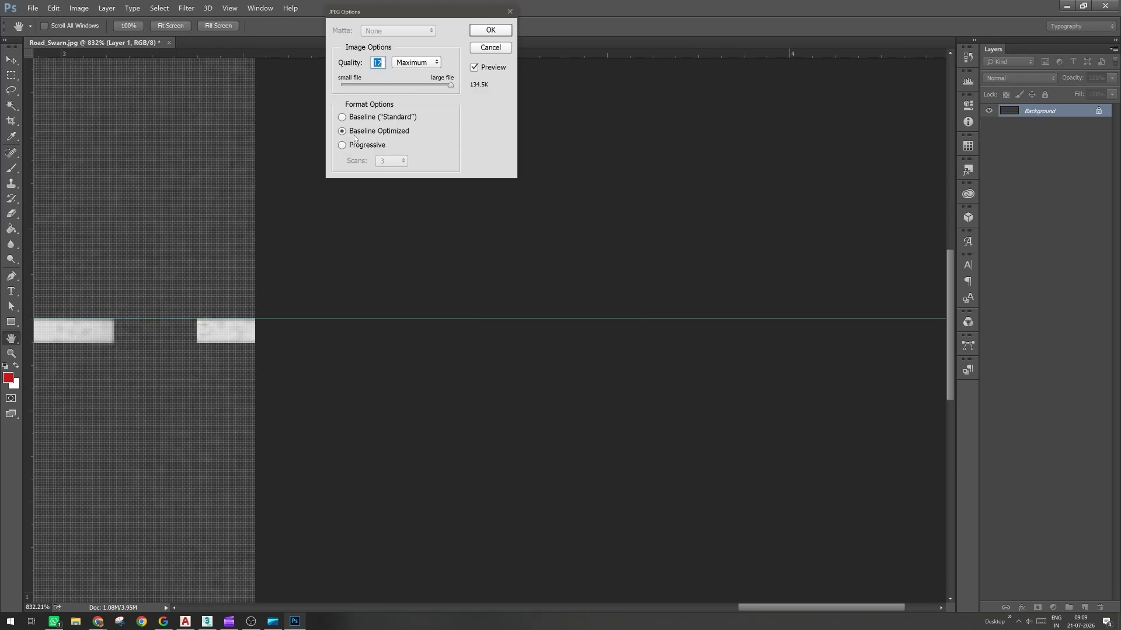
click(503, 34)
Step: Switch to 3ds Max and examine the centre dashes along the whole road strip and in front of the house
key(super+Tab)
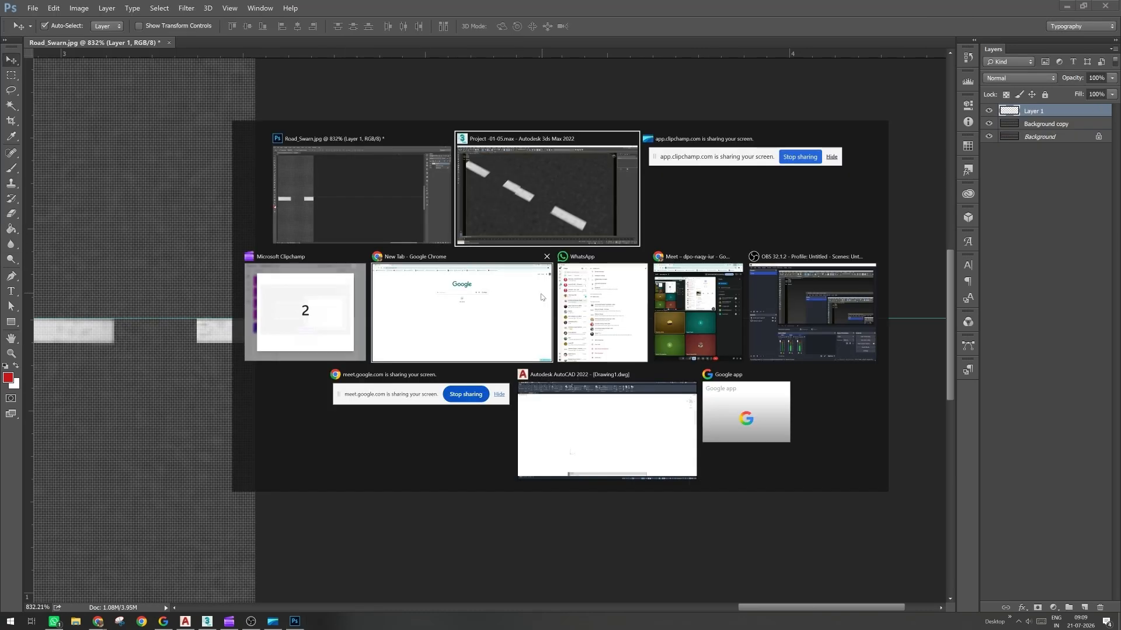
key(Return)
scroll(467, 340, down, 3)
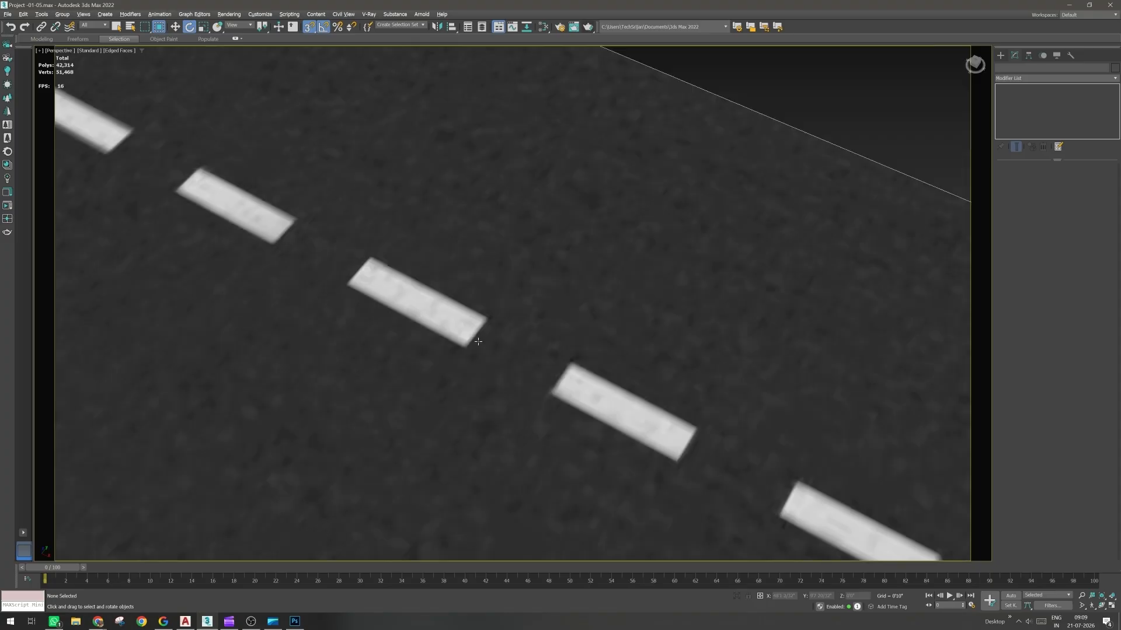
scroll(477, 341, down, 3)
scroll(492, 353, down, 3)
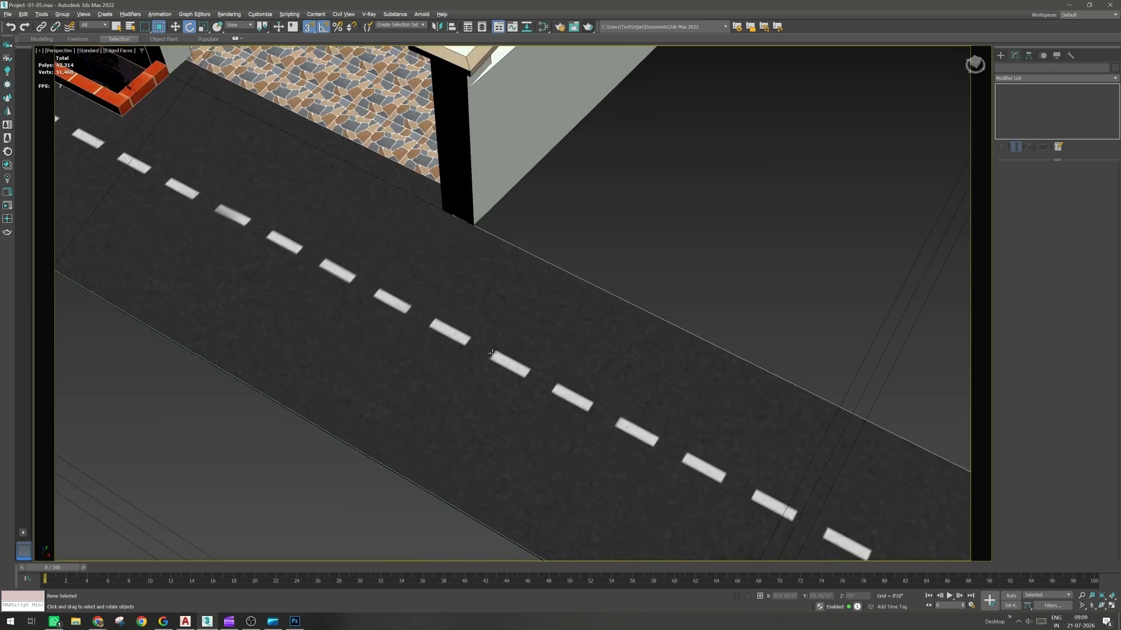
scroll(492, 353, down, 3)
scroll(556, 410, down, 4)
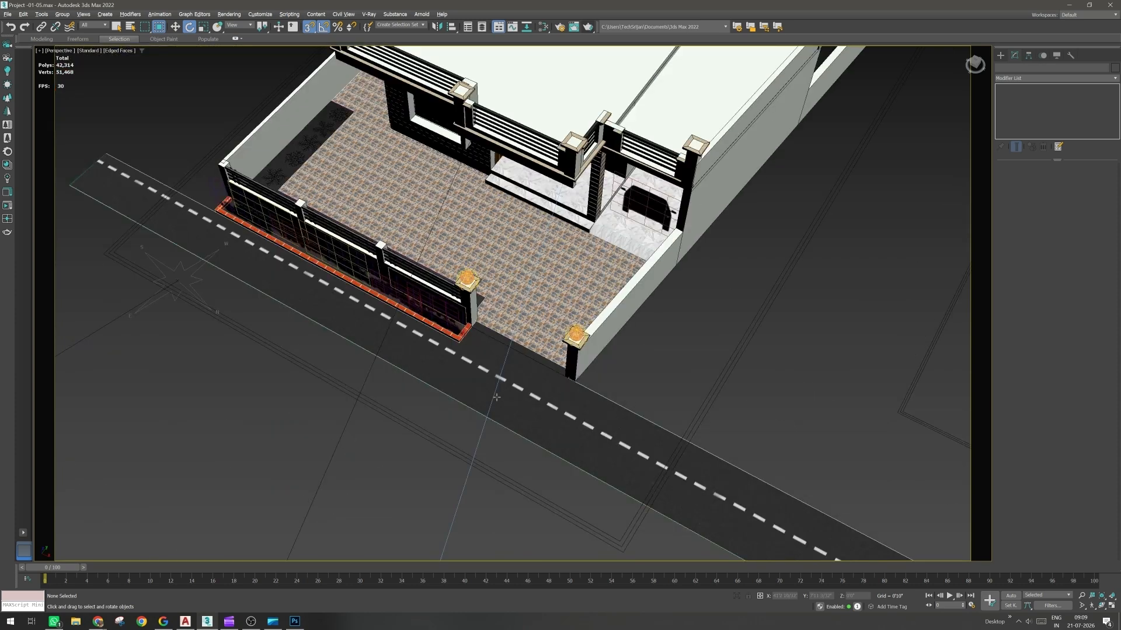
alt+middle_drag(496, 397, 485, 433)
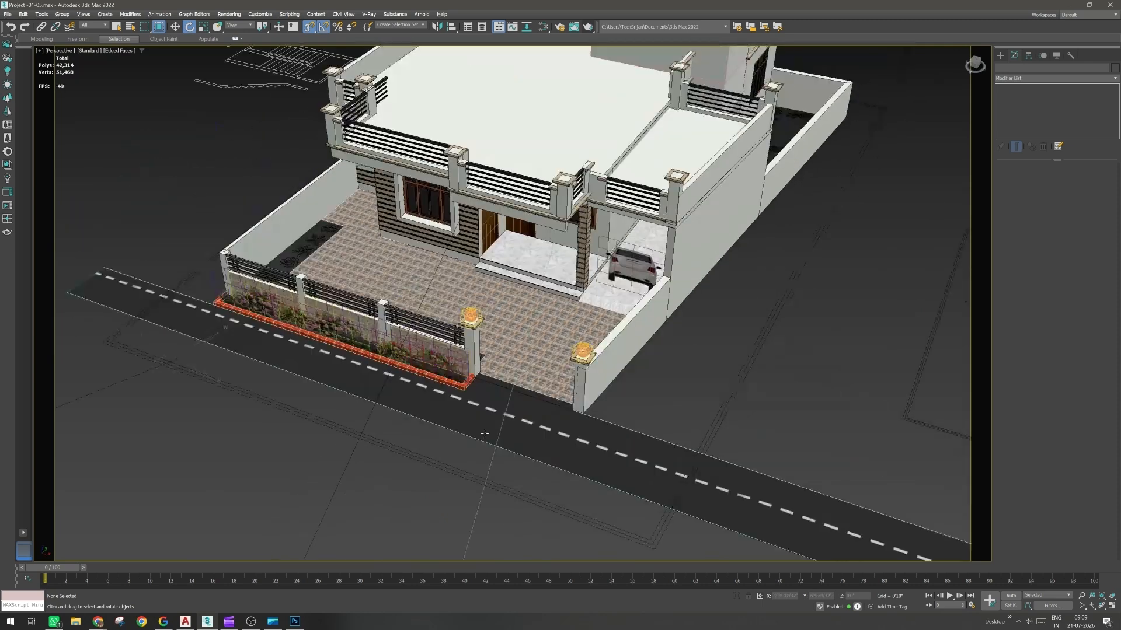
scroll(542, 259, up, 5)
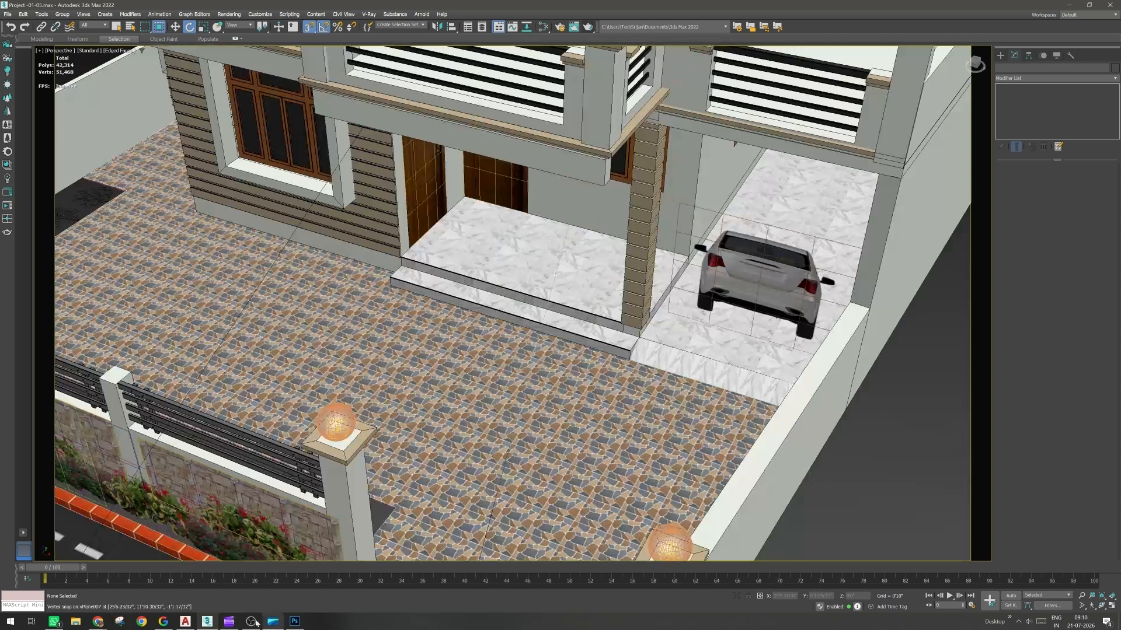
Step: Switch to Photoshop, save the layered road texture as Road_Swarn.psd with Maximize Compatibility enabled, and close the file along with Photoshop
click(294, 622)
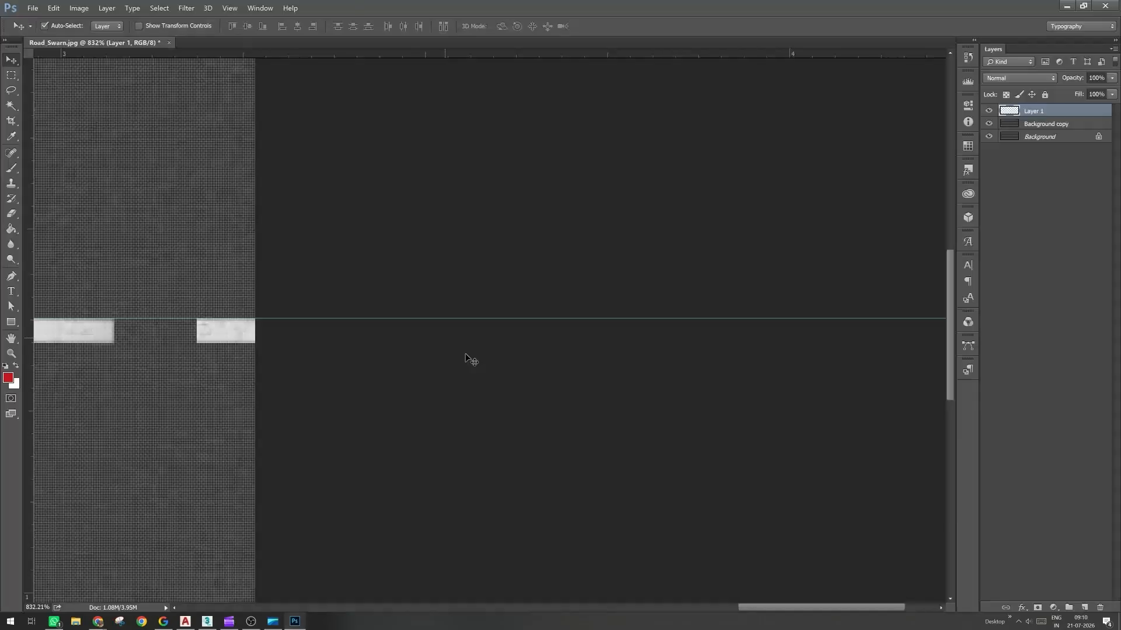
scroll(542, 401, down, 2)
key(ctrl+0)
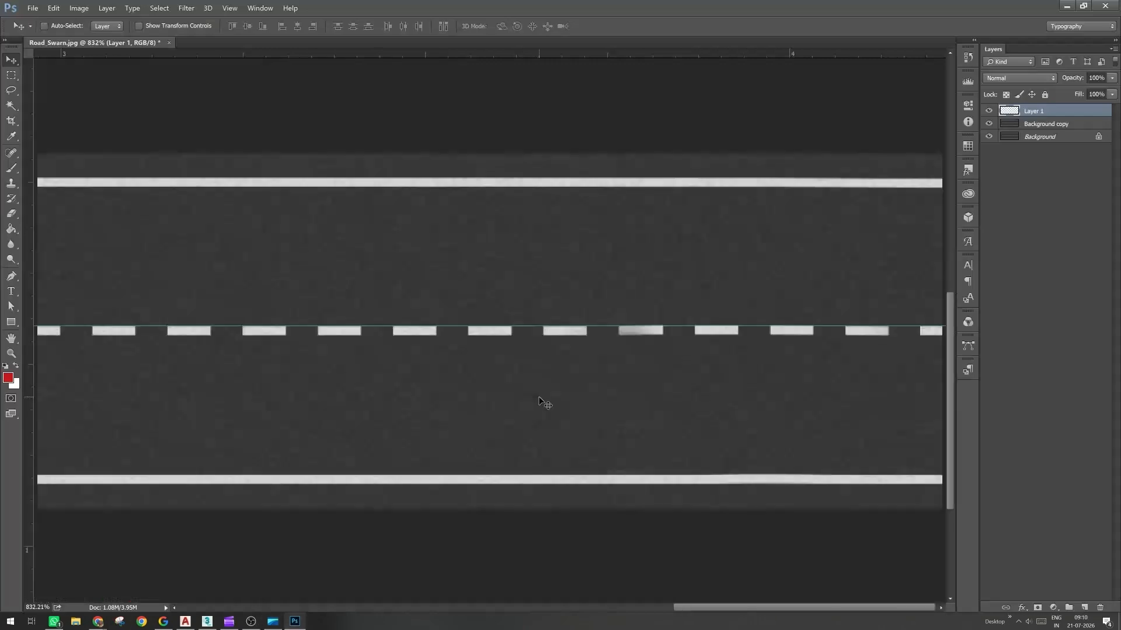
key(ctrl+shift+s)
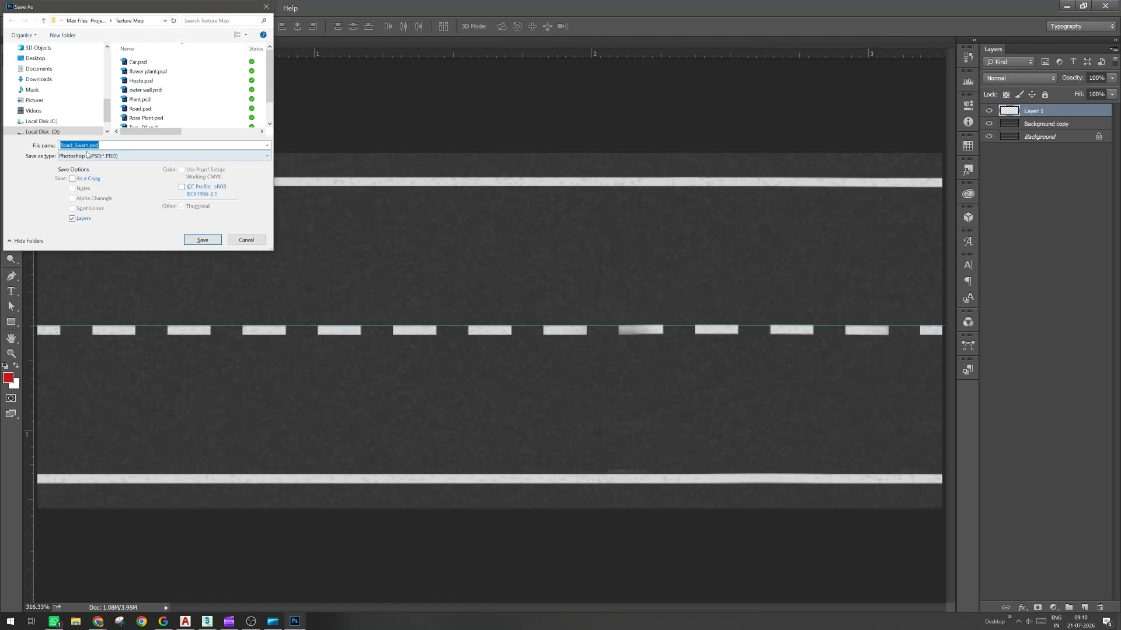
click(201, 240)
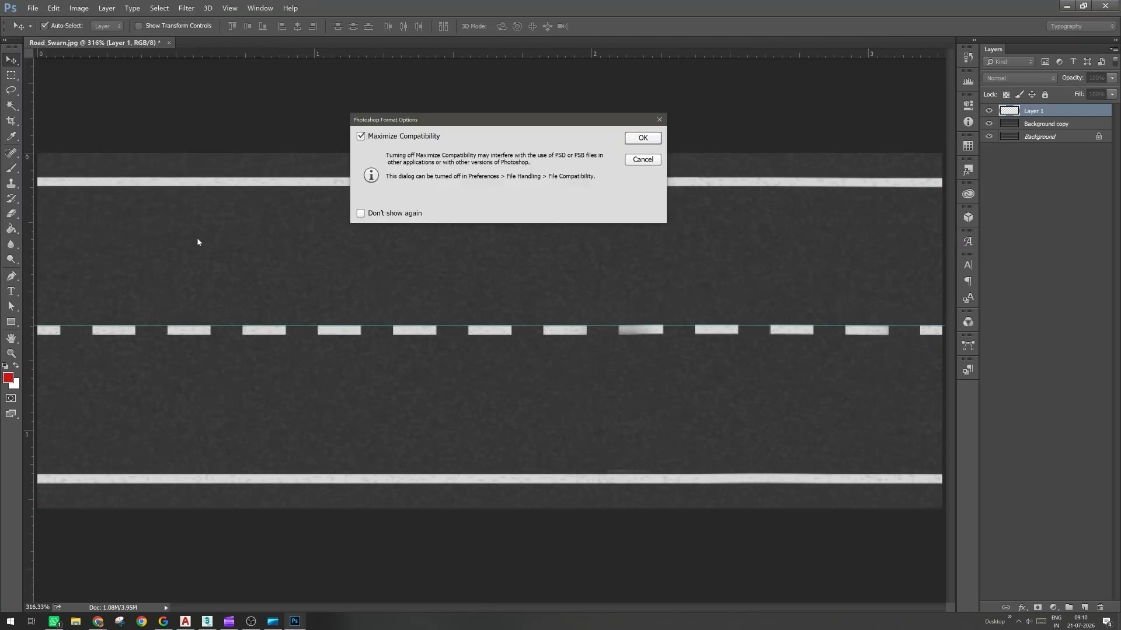
click(642, 138)
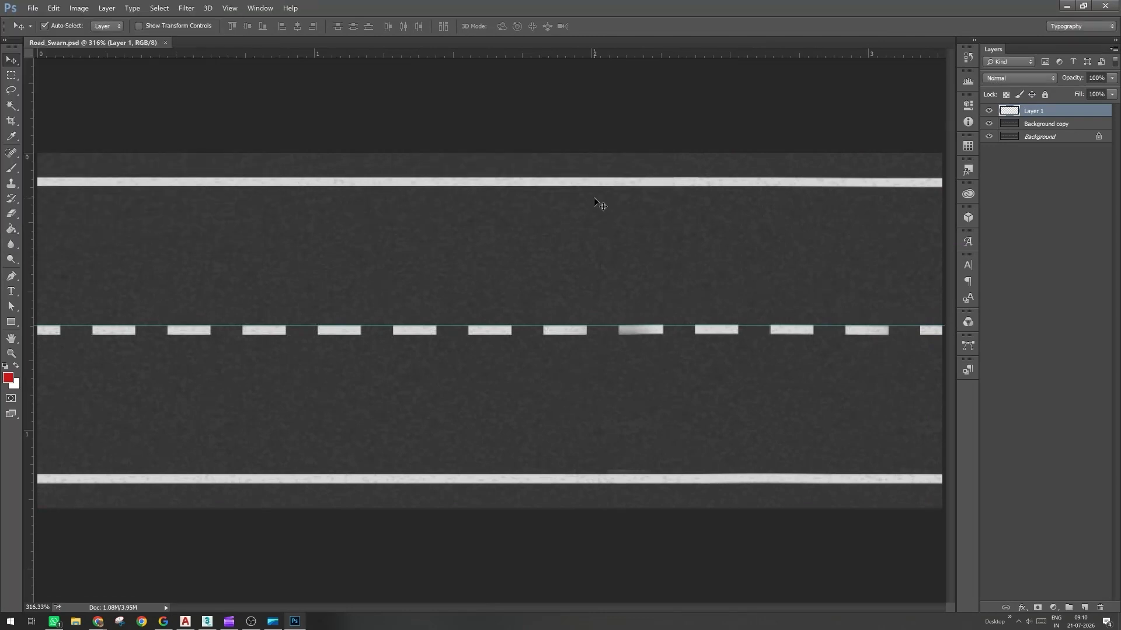
key(ctrl+w)
key(ctrl+q)
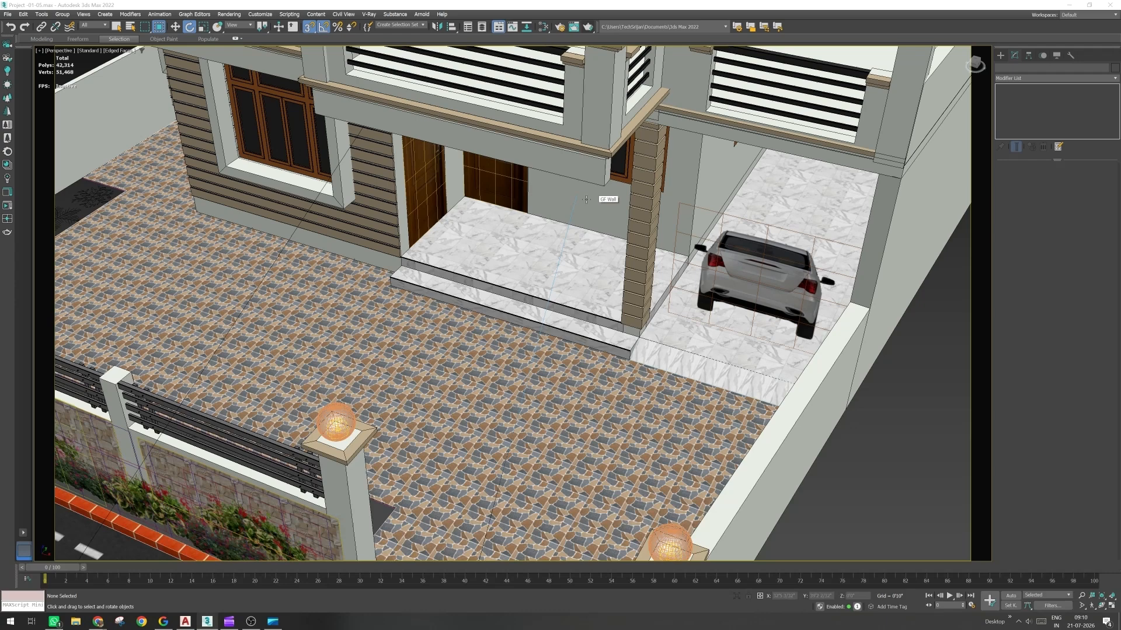
click(251, 622)
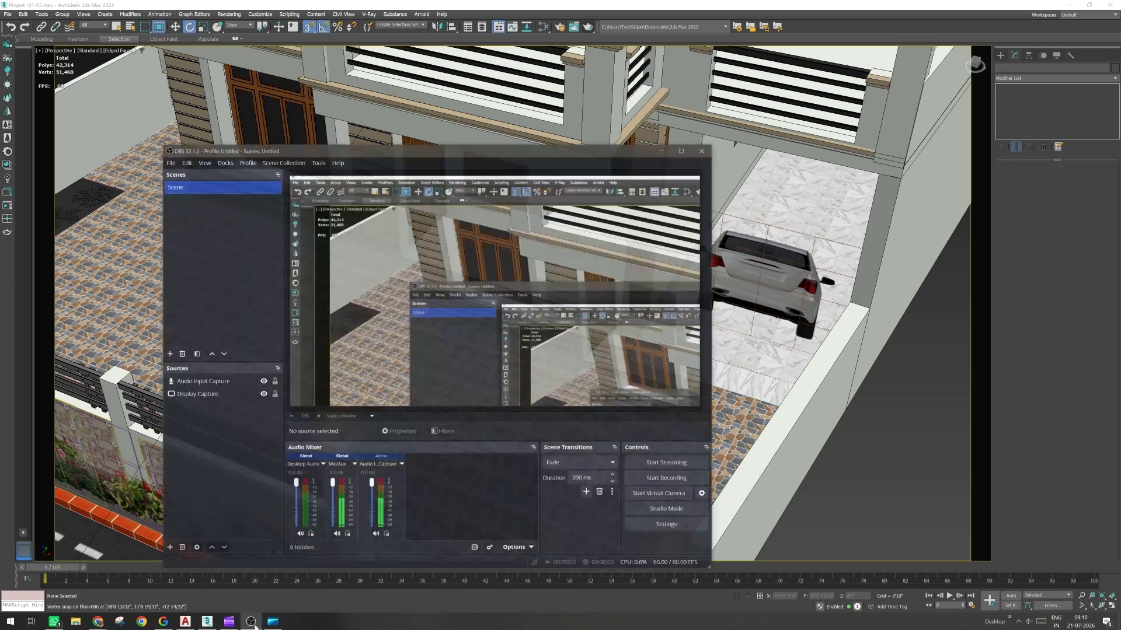
click(252, 622)
click(229, 621)
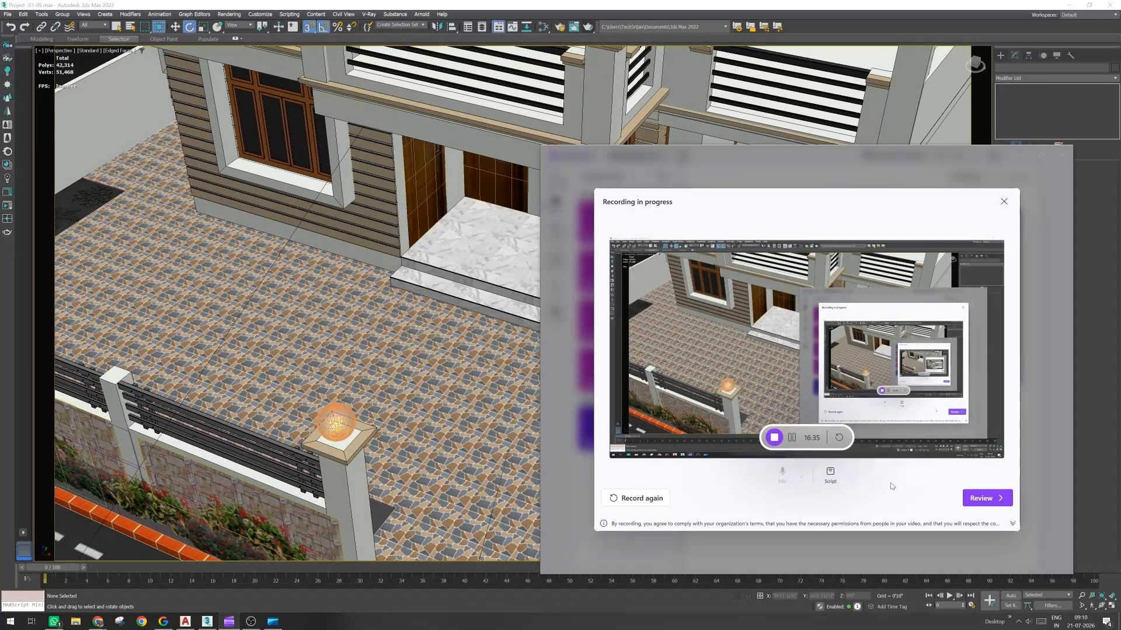